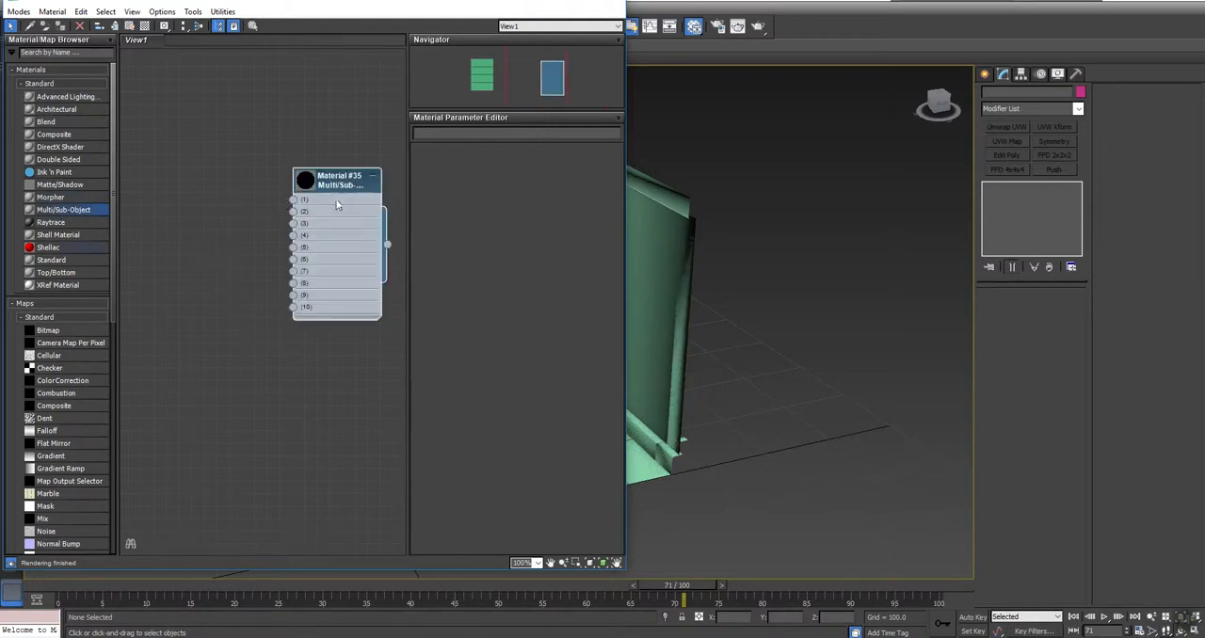
Step: Set the number of sub-materials in the Multi/Sub-Object material to 4
double_click(332, 179)
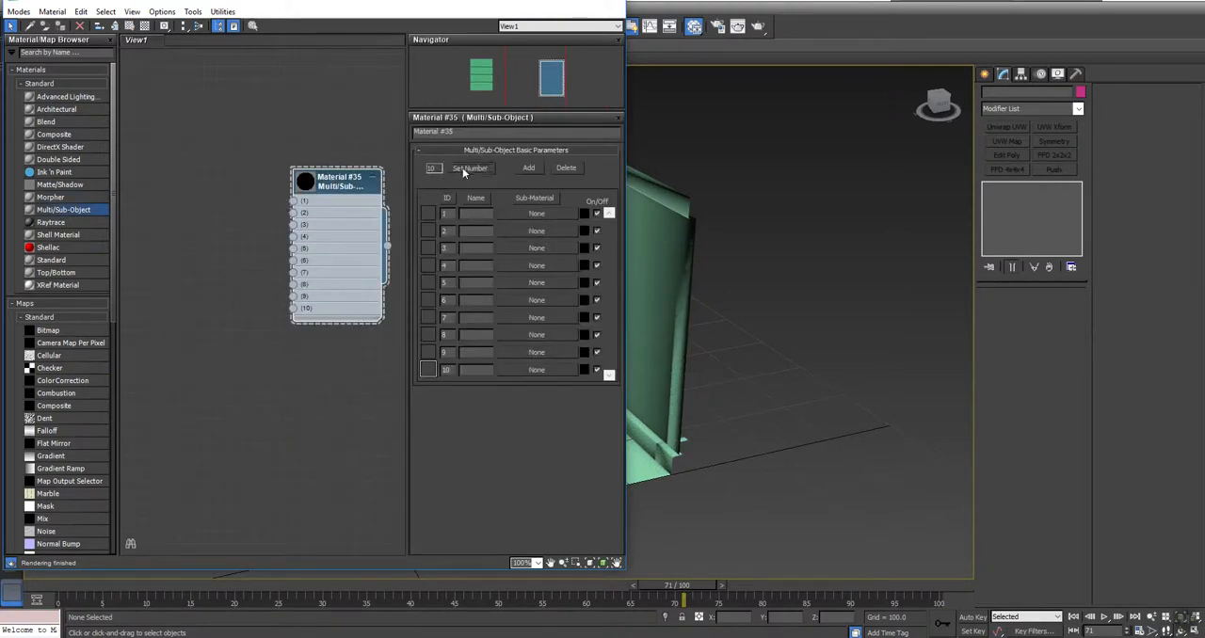
click(469, 168)
text(4)
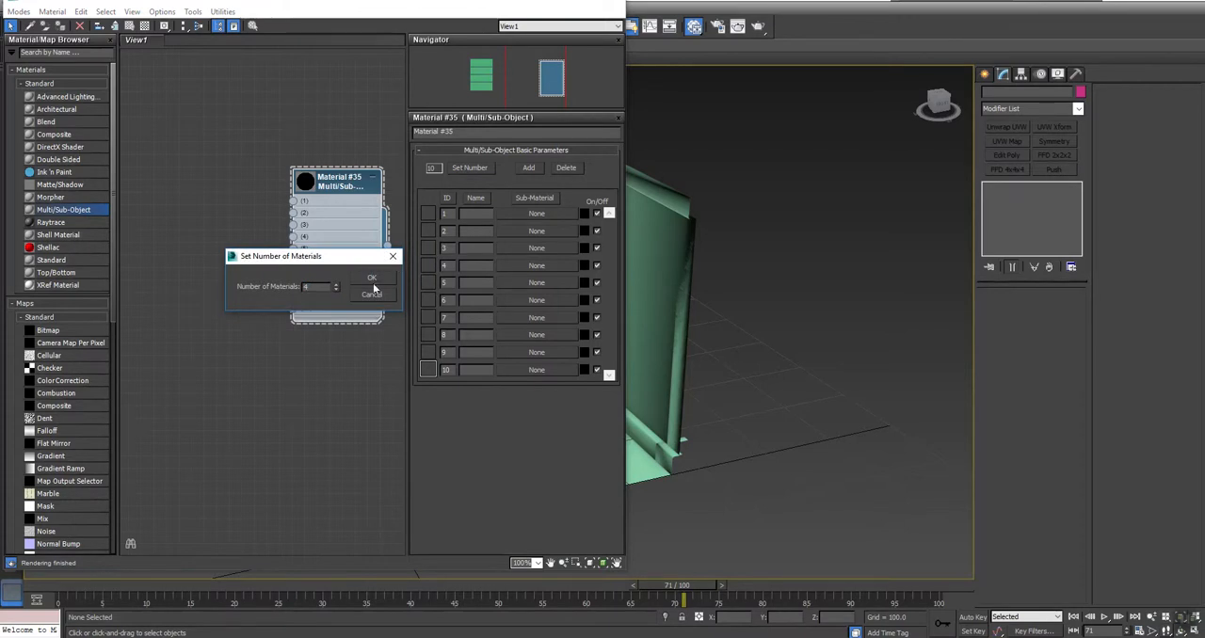
click(372, 278)
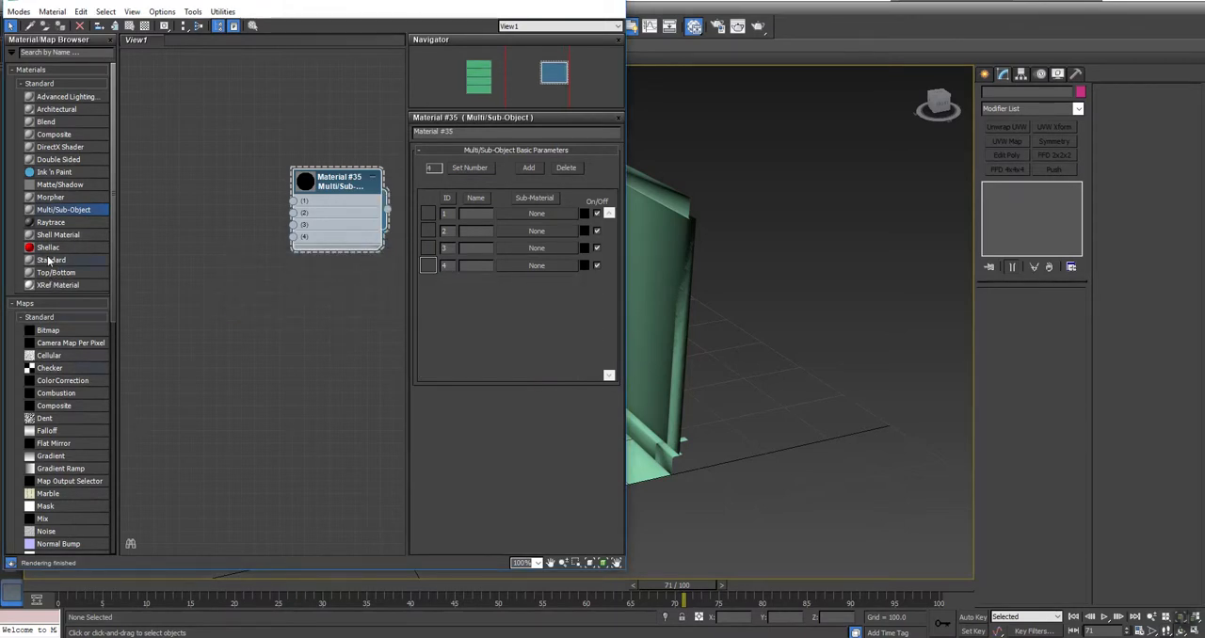
Step: Add a Standard material, connect it to slot 1 of the Multi/Sub-Object material and name it Wall
drag(52, 260, 194, 158)
click(234, 176)
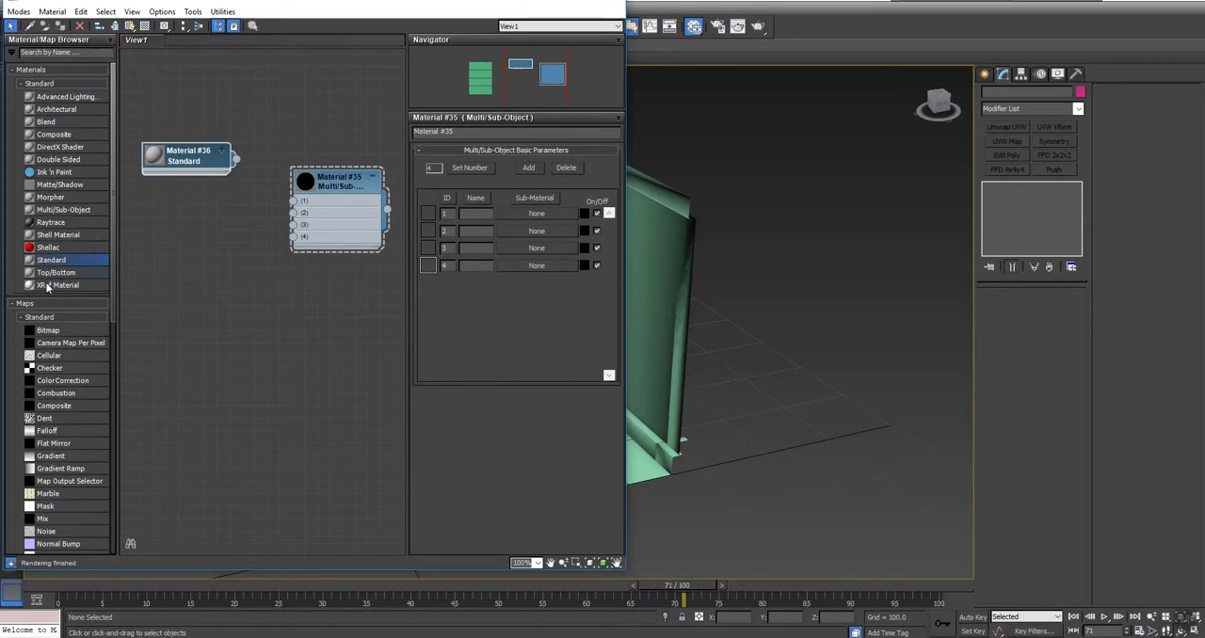
drag(235, 160, 294, 201)
double_click(205, 159)
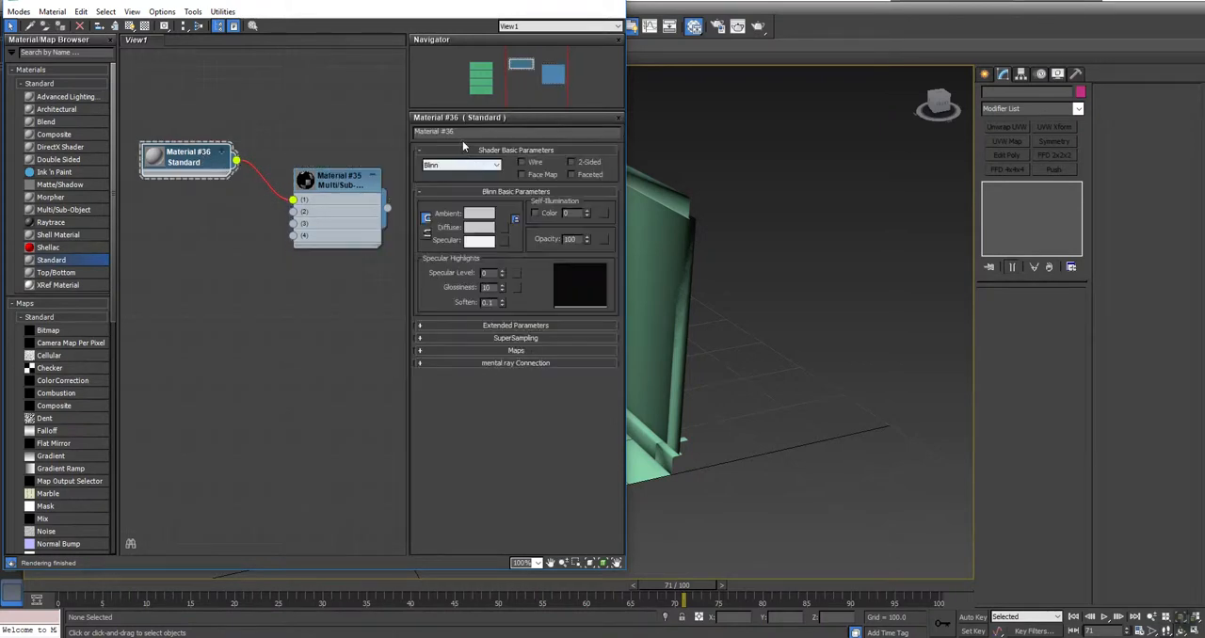
text(Wall)
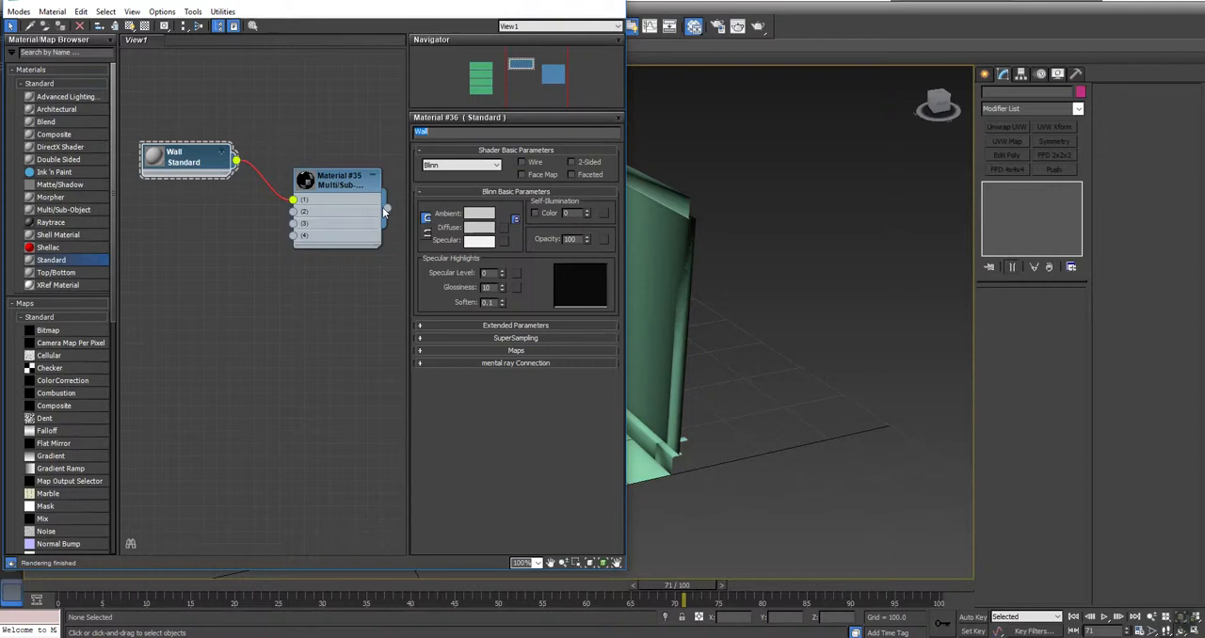
Step: Add a second Standard material below Wall, connect it to slot 2 and name it Floor
click(189, 159)
shift+drag(192, 159, 294, 210)
double_click(219, 207)
text(Floor)
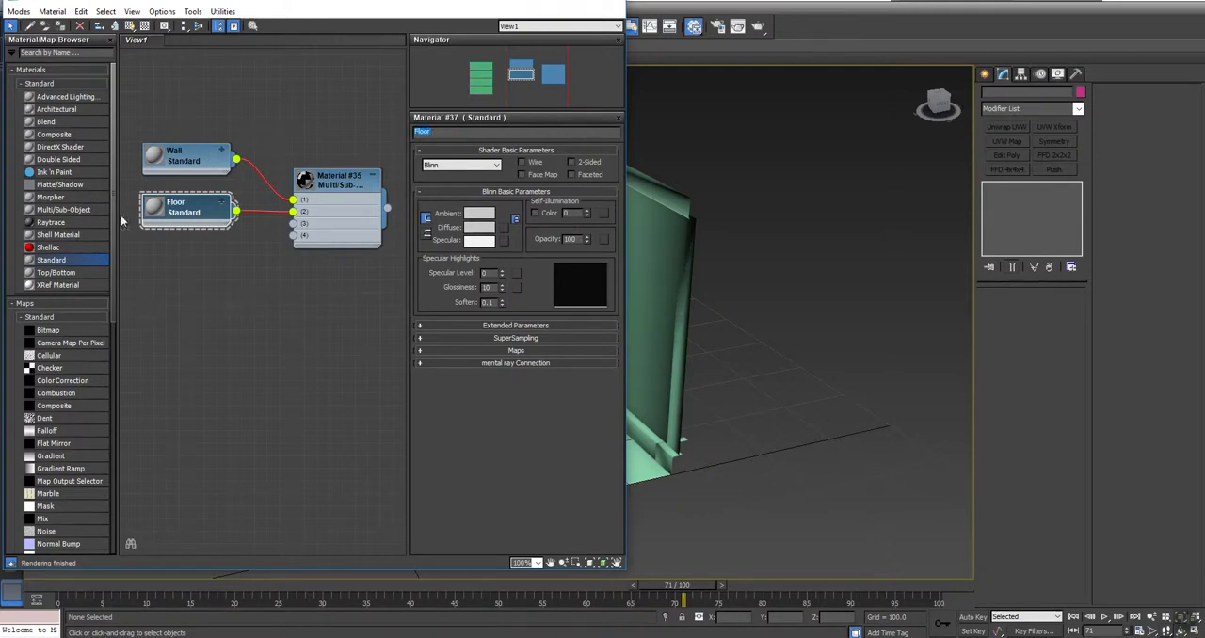
Step: Add a third Standard material below Floor, connect it to slot 3 and name it Ceiling
mouse_move(191, 209)
shift+mouse_down()
mouse_move(190, 261)
mouse_move(278, 240)
mouse_move(293, 223)
shift+mouse_up()
drag(484, 132, 160, 116)
text(Ceiling)
key(Return)
Step: Add a fourth Standard material below Ceiling, connect it to slot 4 and name it Trim
shift+drag(201, 254, 294, 235)
click(463, 131)
text(Trim)
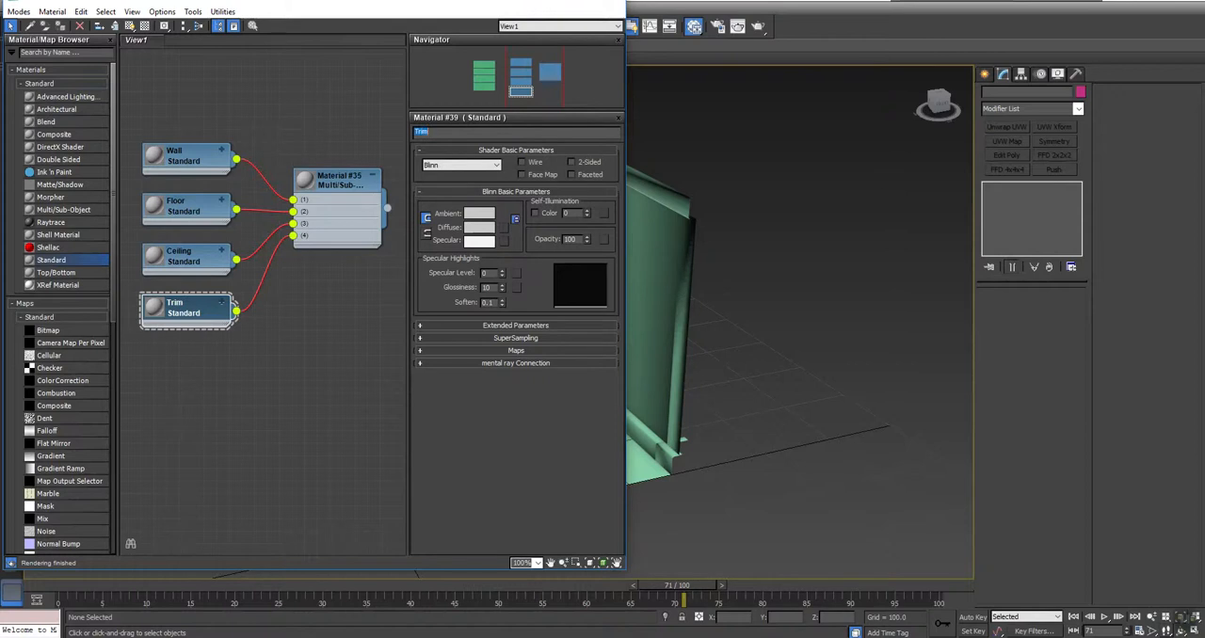
Step: Assign the Multi/Sub-Object material to all room pieces in the scene and deselect them
double_click(348, 186)
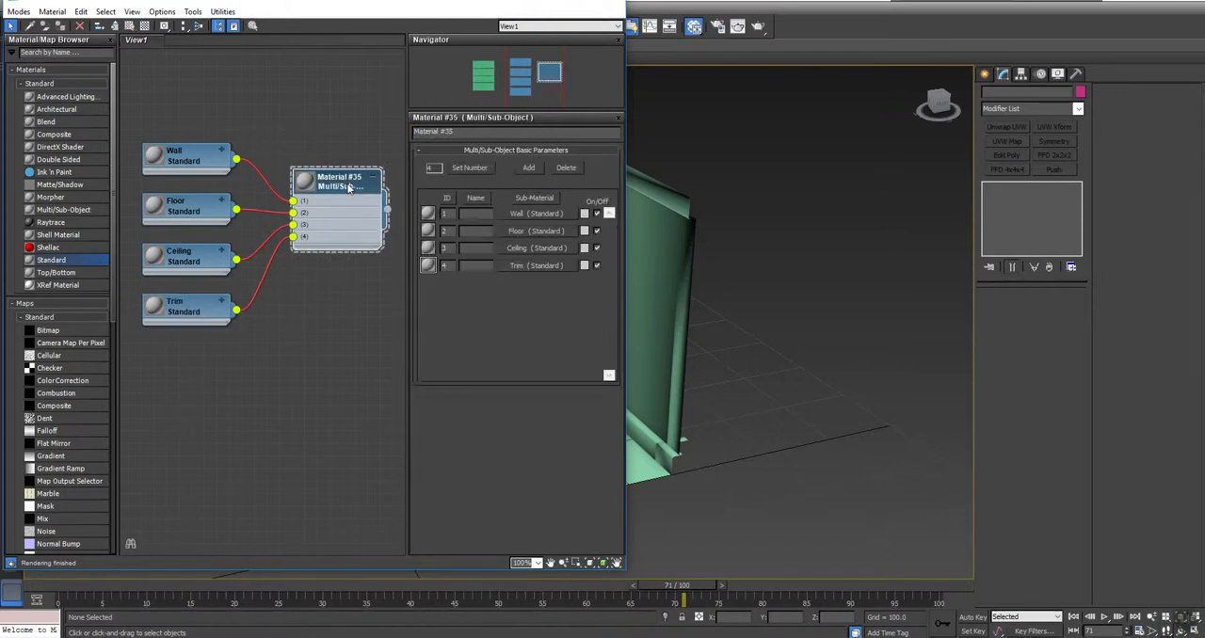
scroll(707, 288, down, 6)
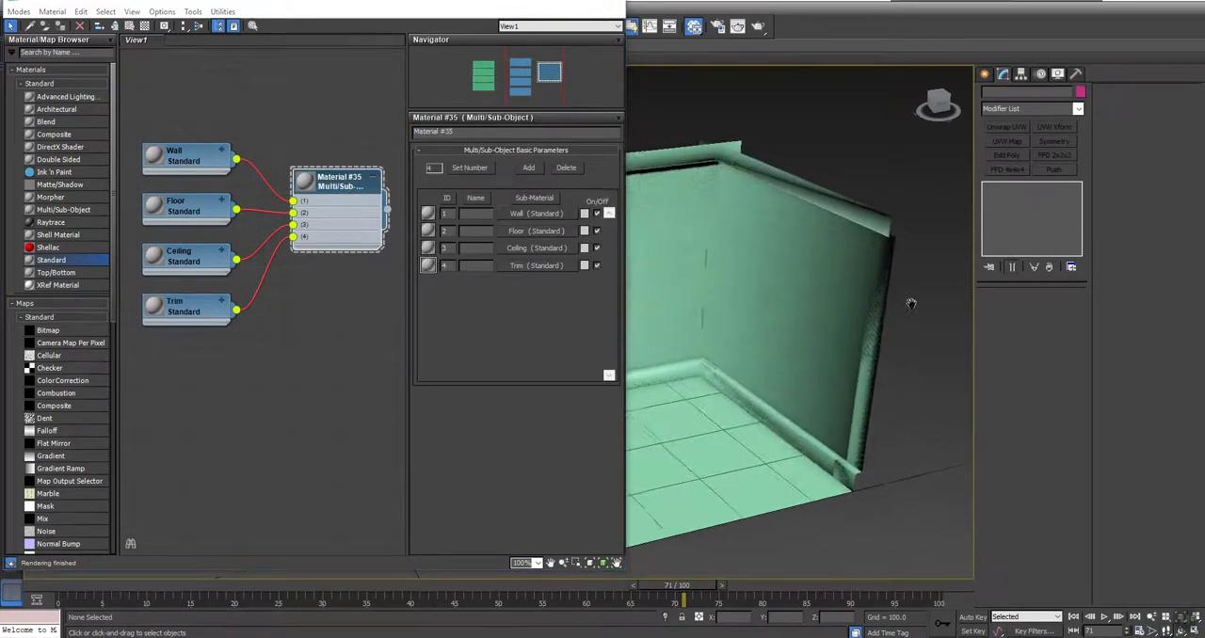
drag(943, 224, 642, 439)
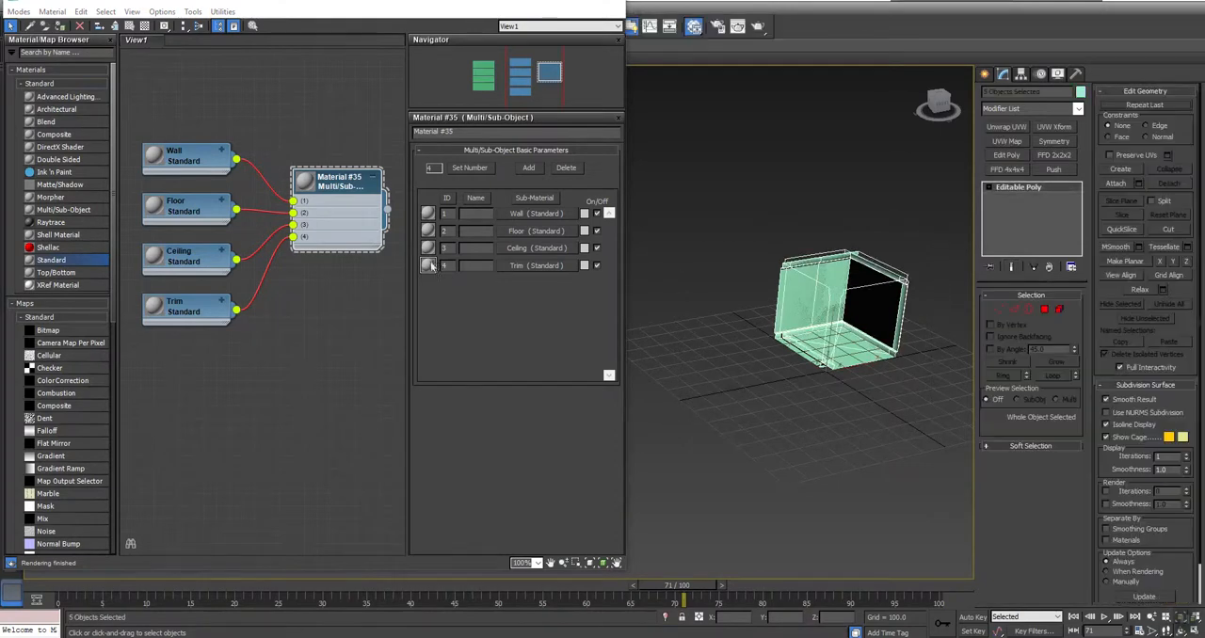
right_click(343, 179)
click(372, 194)
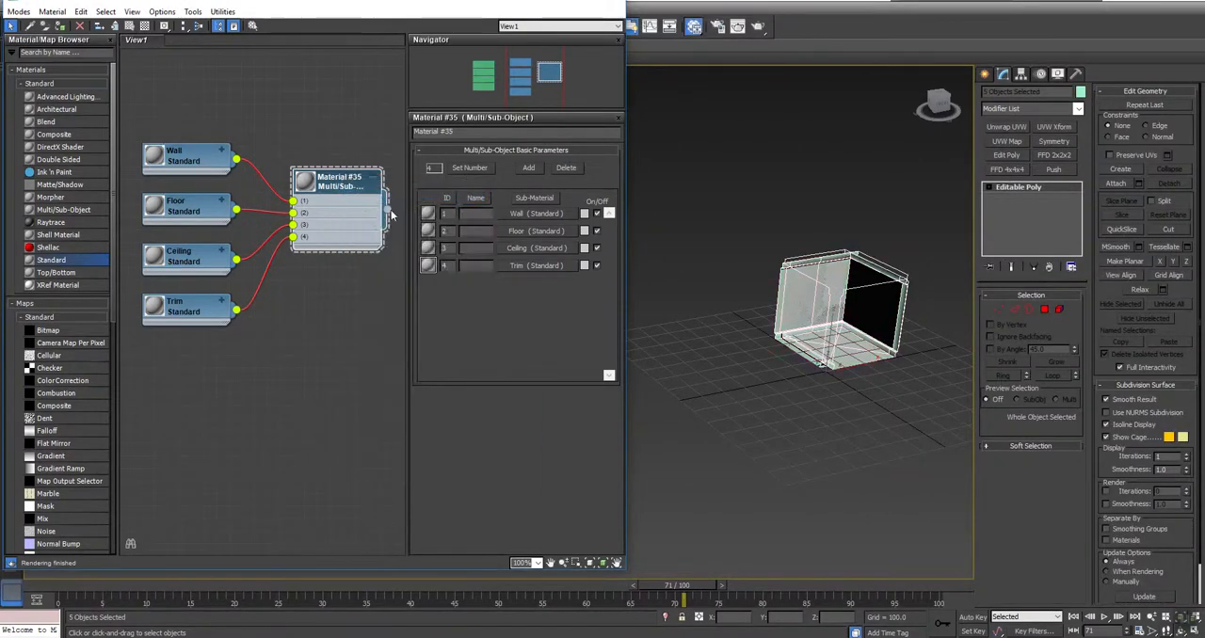
click(802, 373)
middle_drag(802, 373, 727, 369)
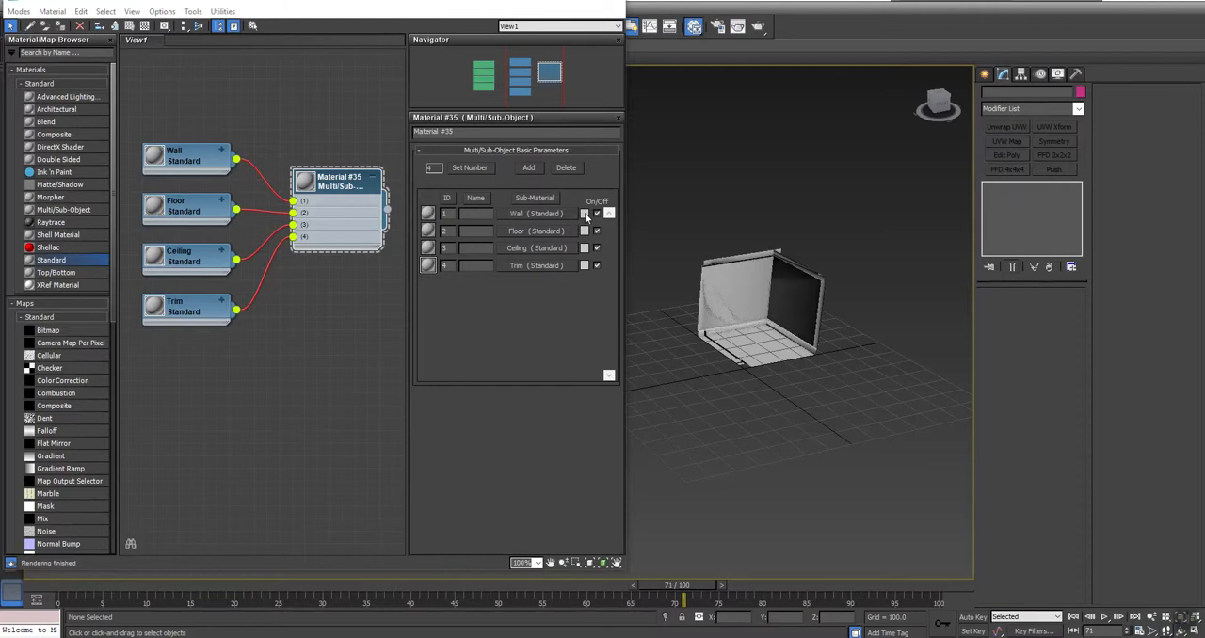
Step: Change the Wall sub-material's color to a muted red
click(584, 213)
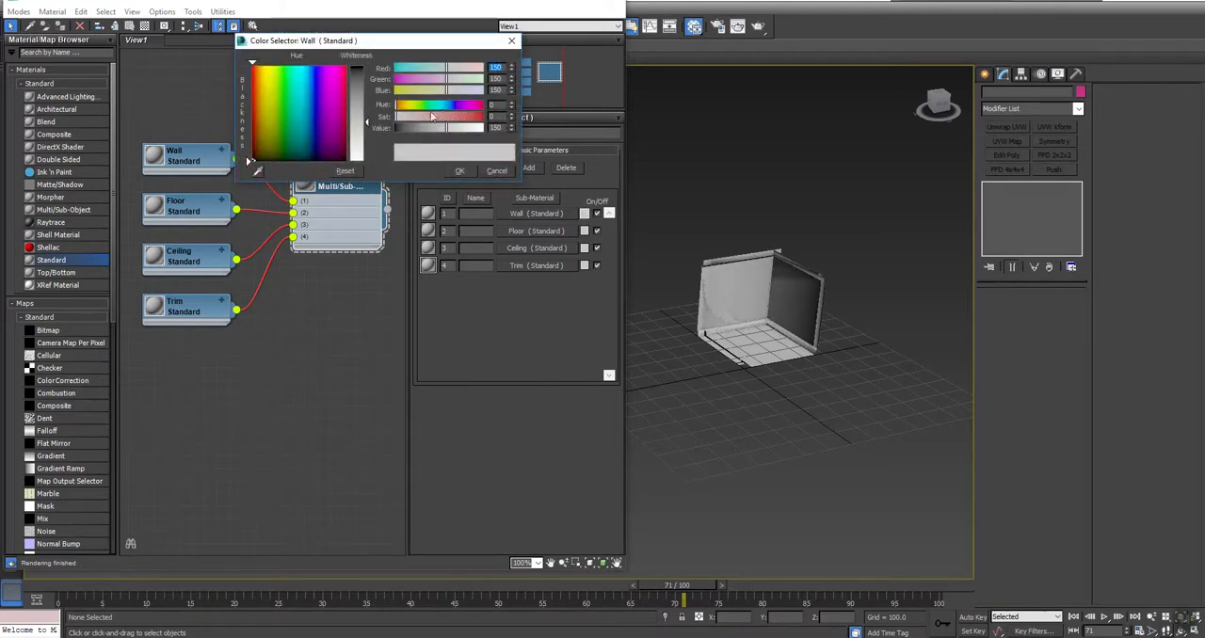
click(435, 123)
click(466, 172)
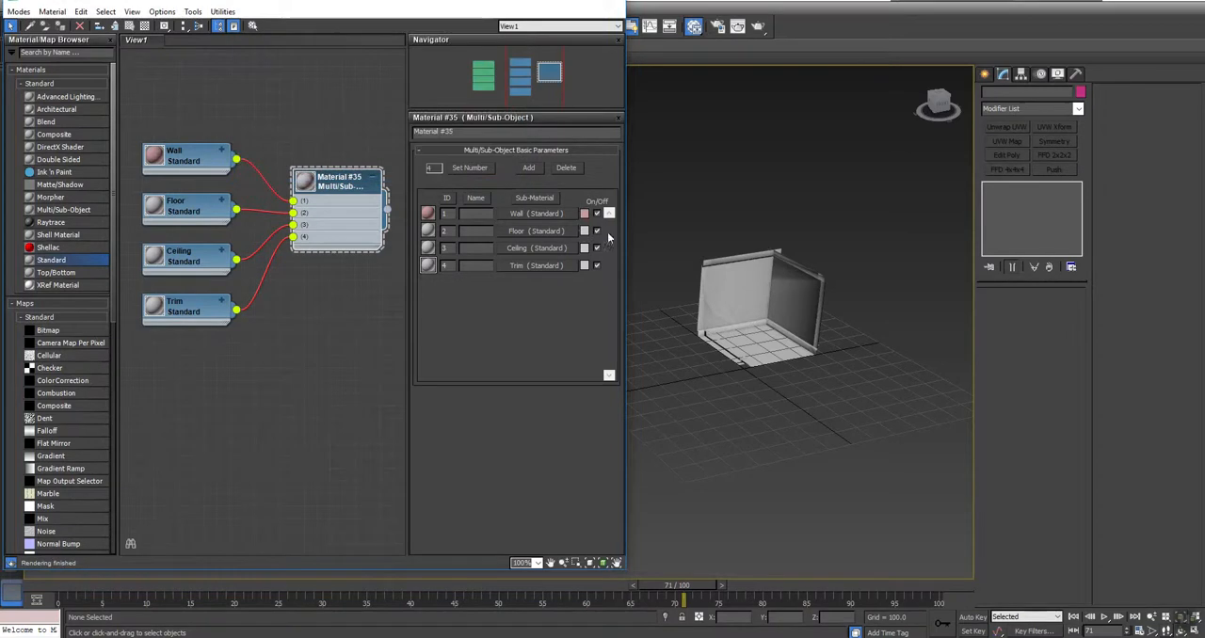
Step: Change the Floor sub-material's color to a soft green with a saturation of 148
click(585, 232)
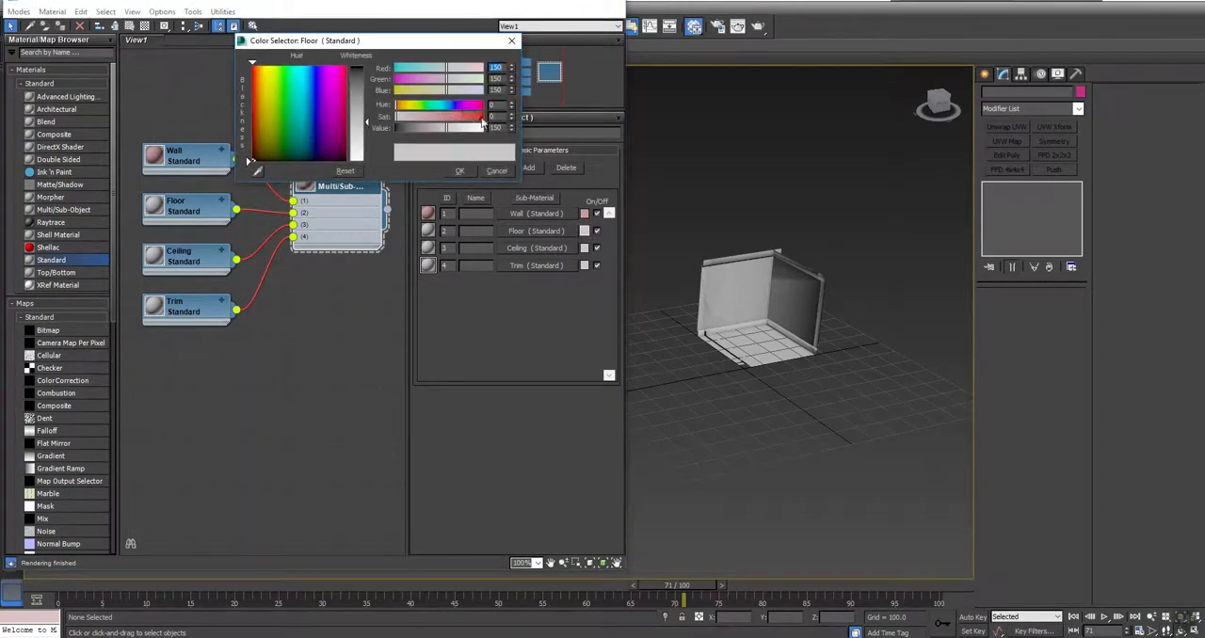
click(447, 118)
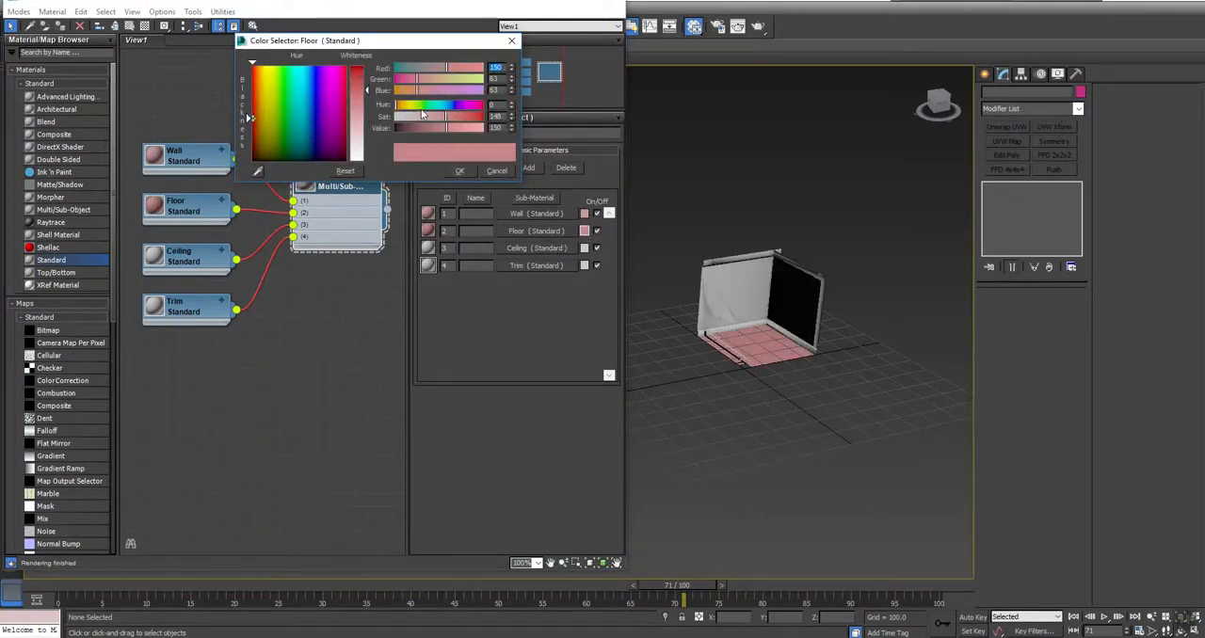
click(421, 106)
click(461, 169)
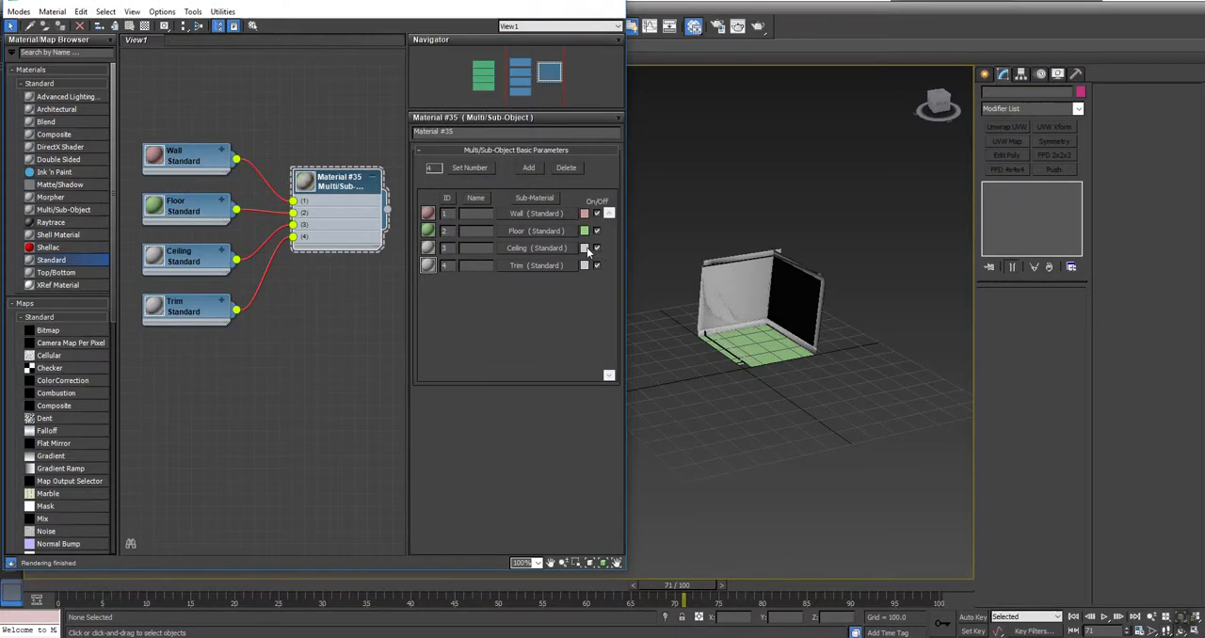
Step: Change the Ceiling sub-material's color to blue
click(585, 247)
click(442, 105)
click(461, 118)
click(460, 170)
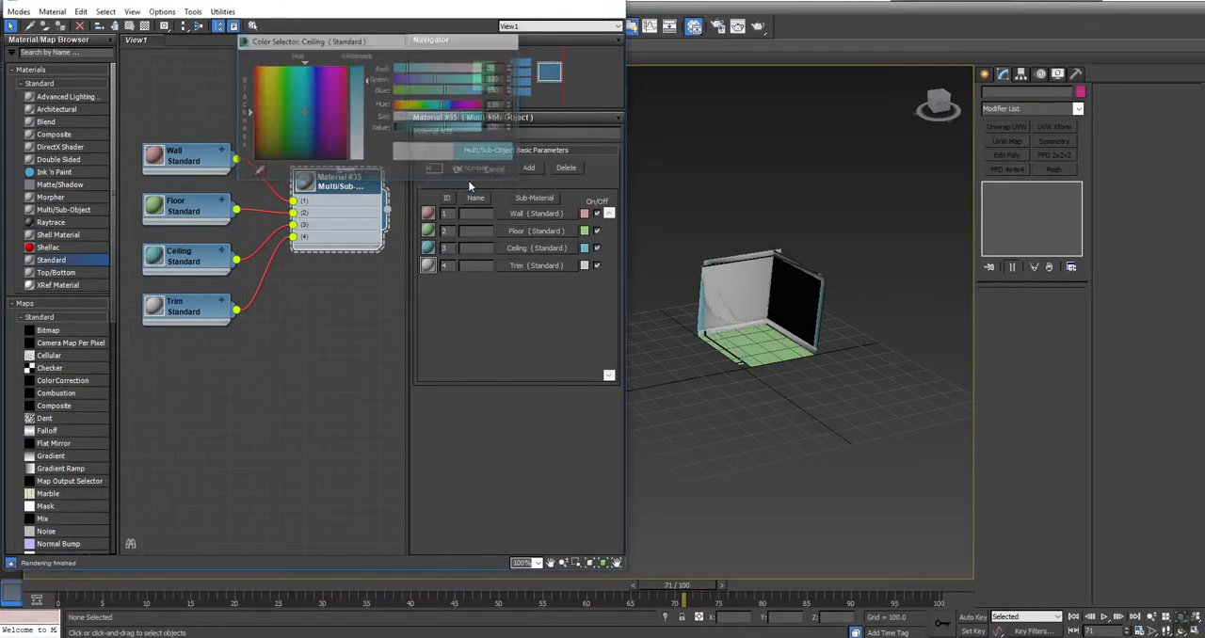
Step: Change the Trim sub-material's color to magenta
click(584, 266)
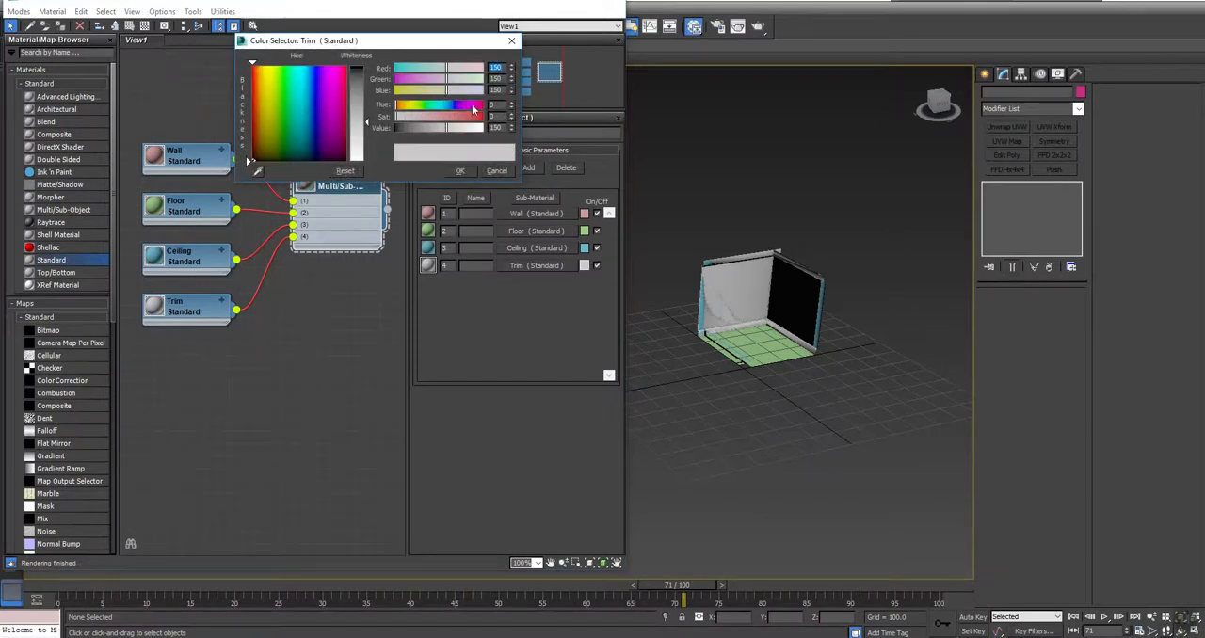
click(470, 106)
click(468, 117)
click(459, 171)
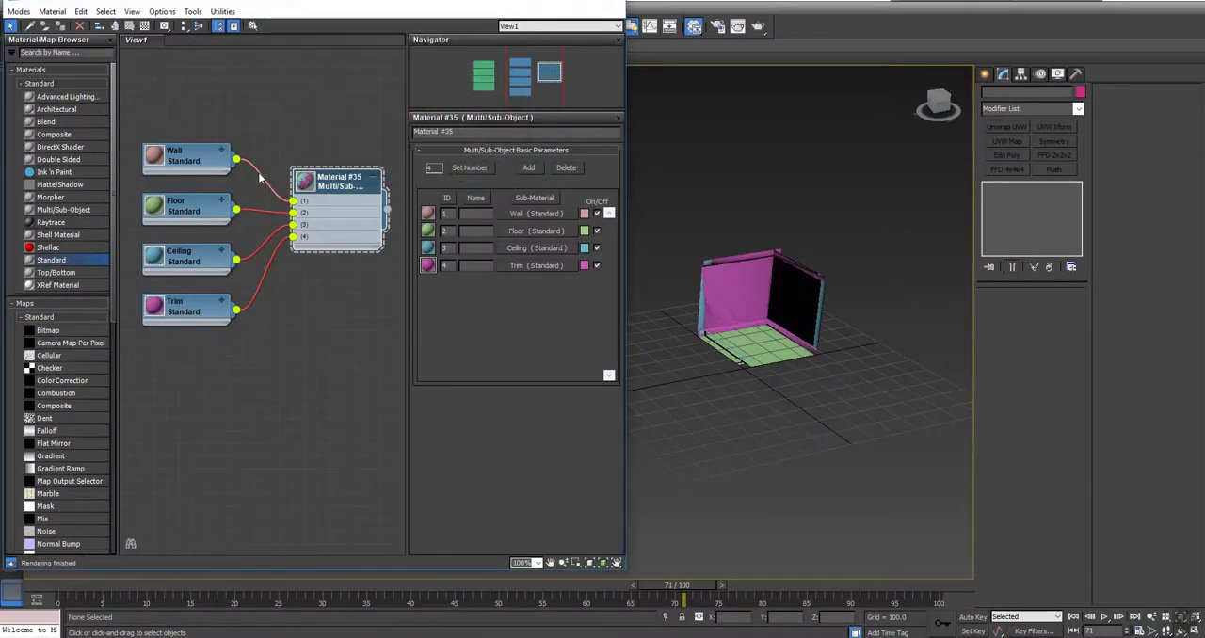
Step: Enlarge the Multi/Sub-Object node's preview sphere and move the node up beside its four sub-materials
double_click(304, 180)
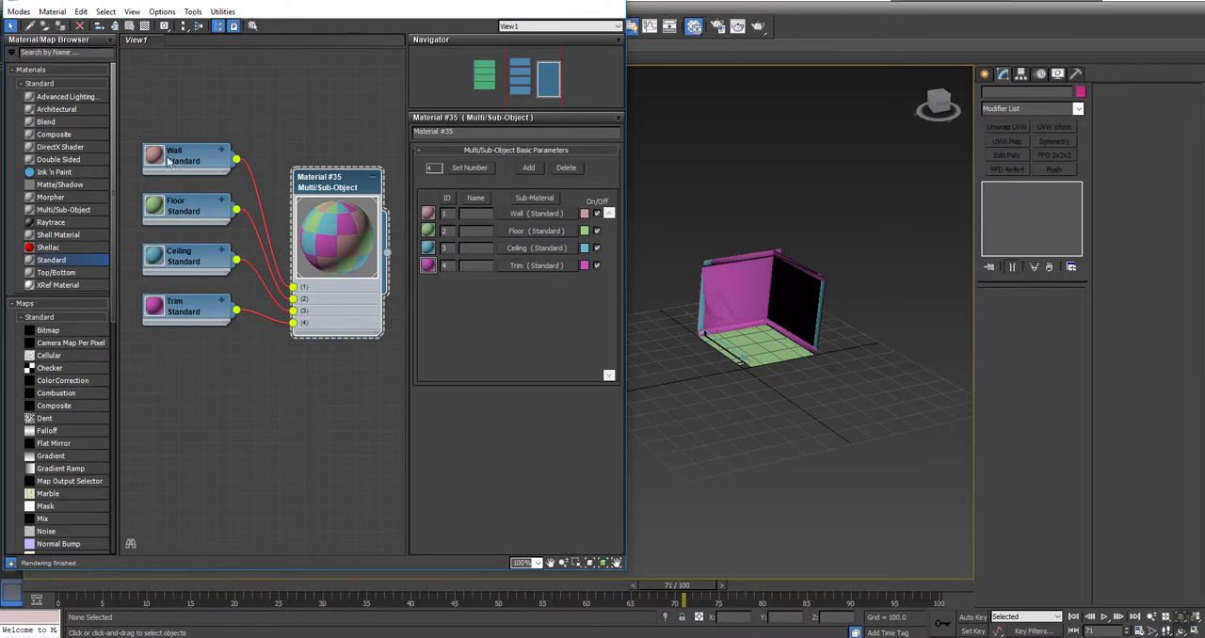
drag(331, 189, 331, 126)
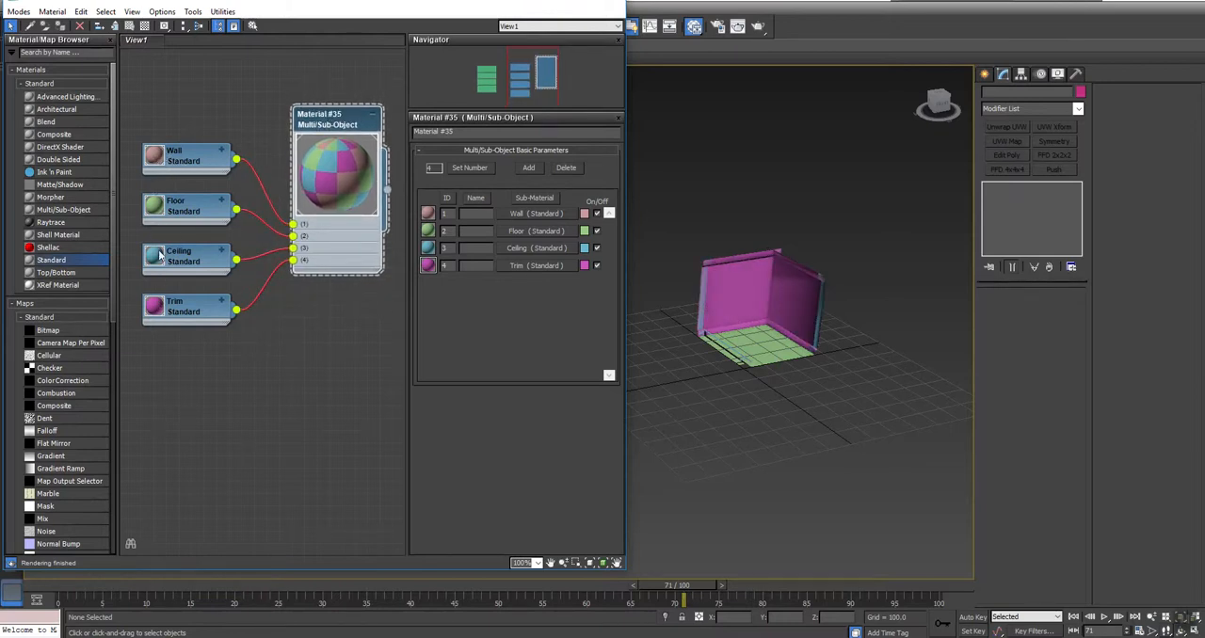
click(778, 414)
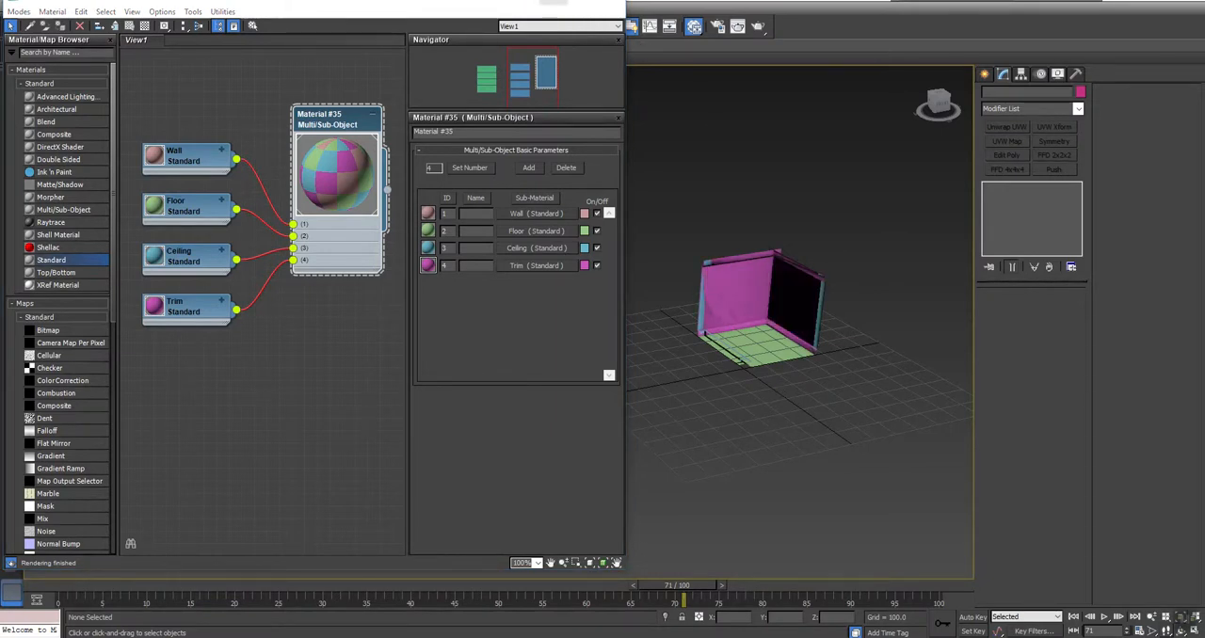
Step: Minimize the material editor, isolate the object named Straight in the viewport, and restore the editor
click(553, 2)
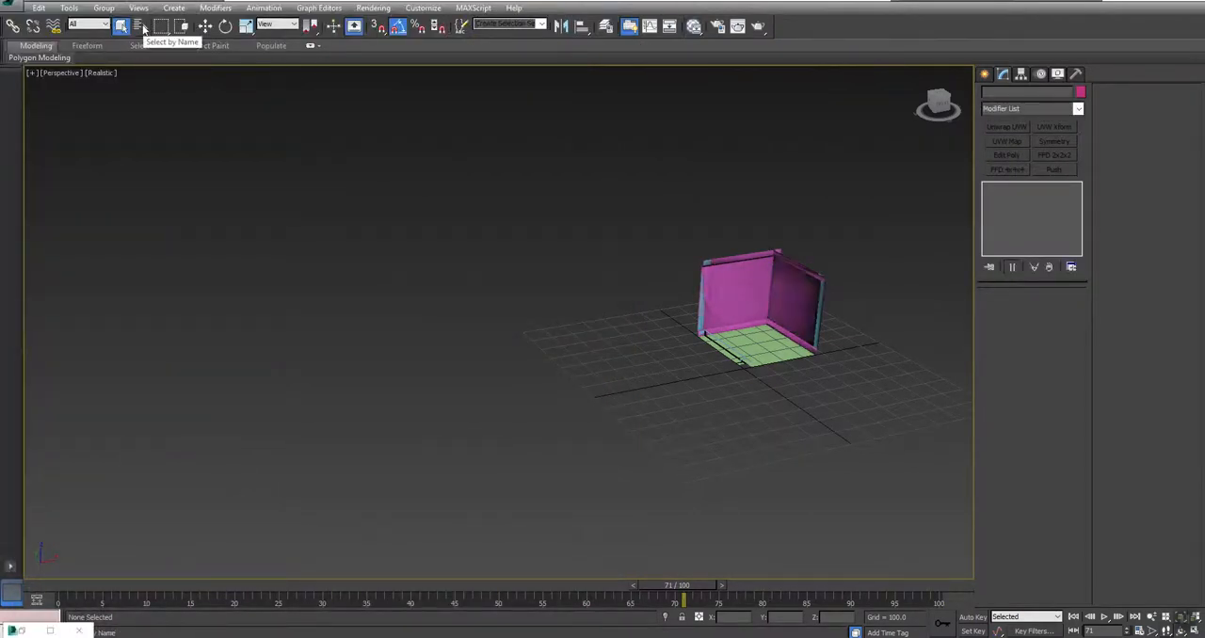
click(142, 25)
double_click(713, 211)
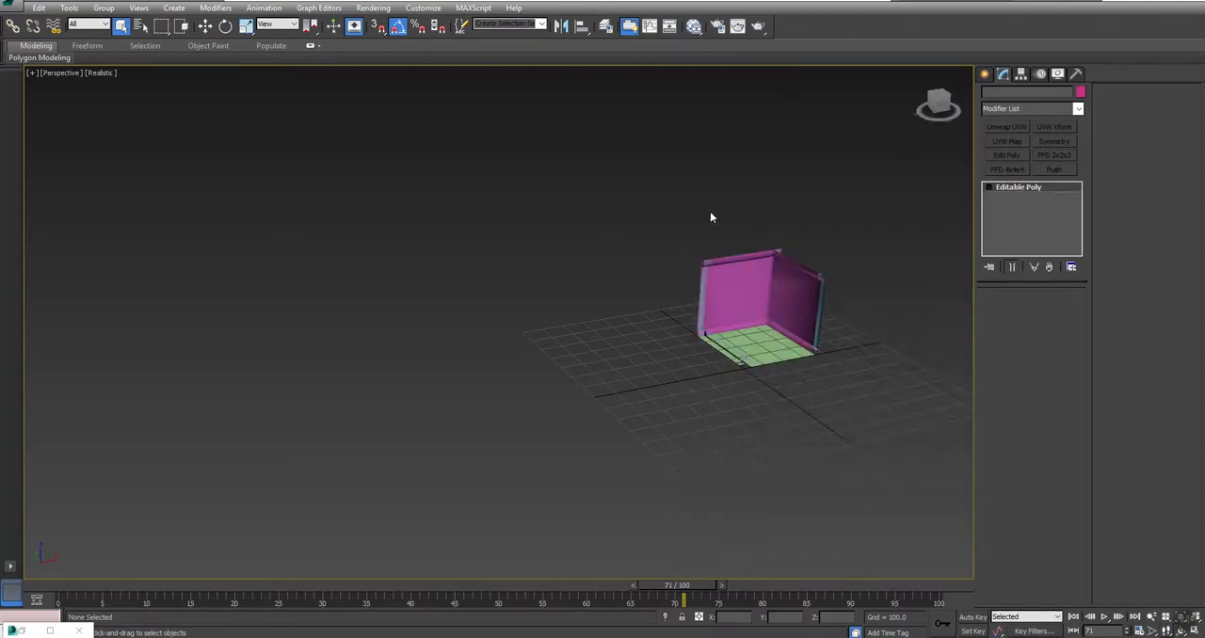
right_click(708, 215)
click(739, 181)
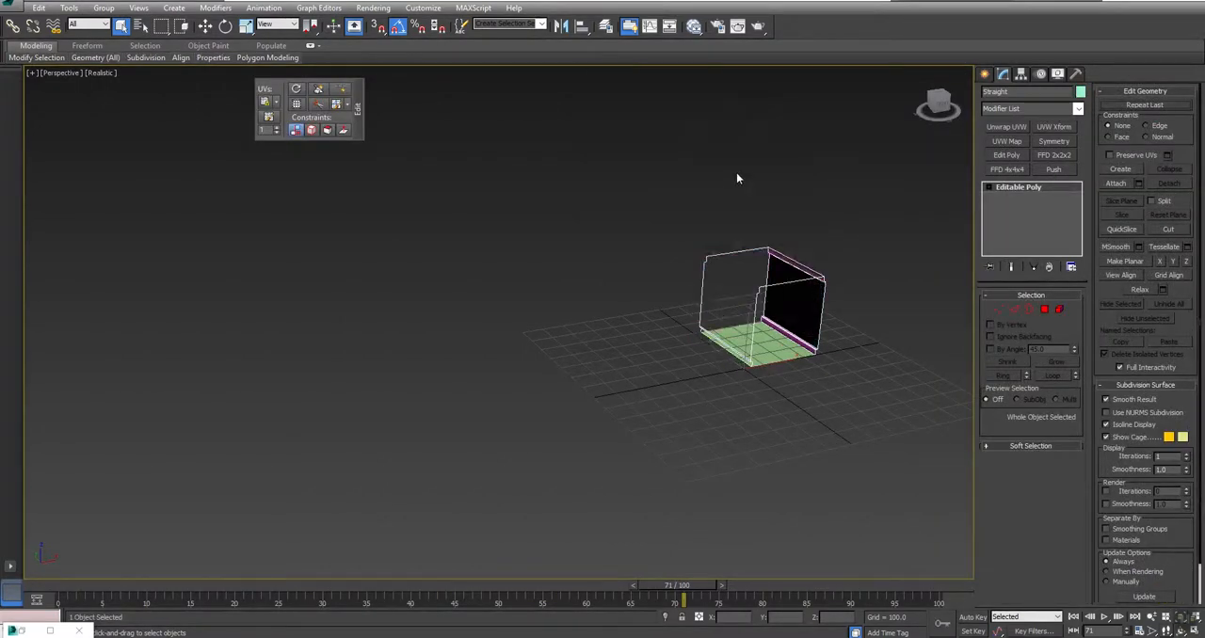
click(28, 630)
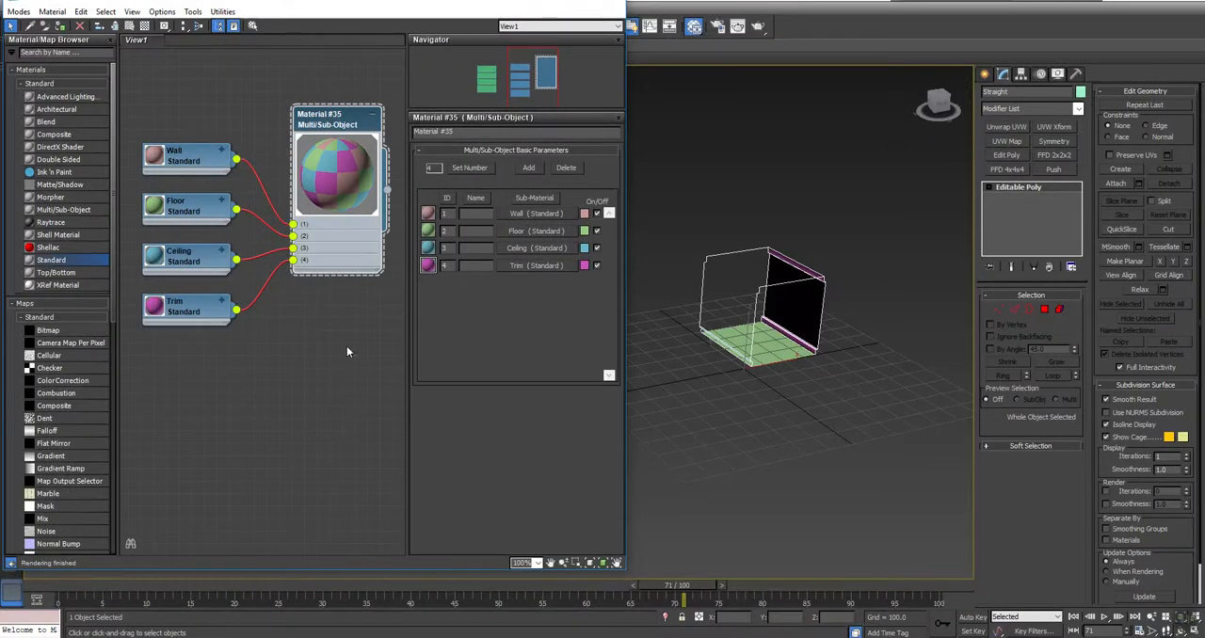
Step: Move the material editor aside and assign material ID 1 to all polygons of the Straight piece
middle_drag(808, 334, 815, 379)
key(ctrl+r)
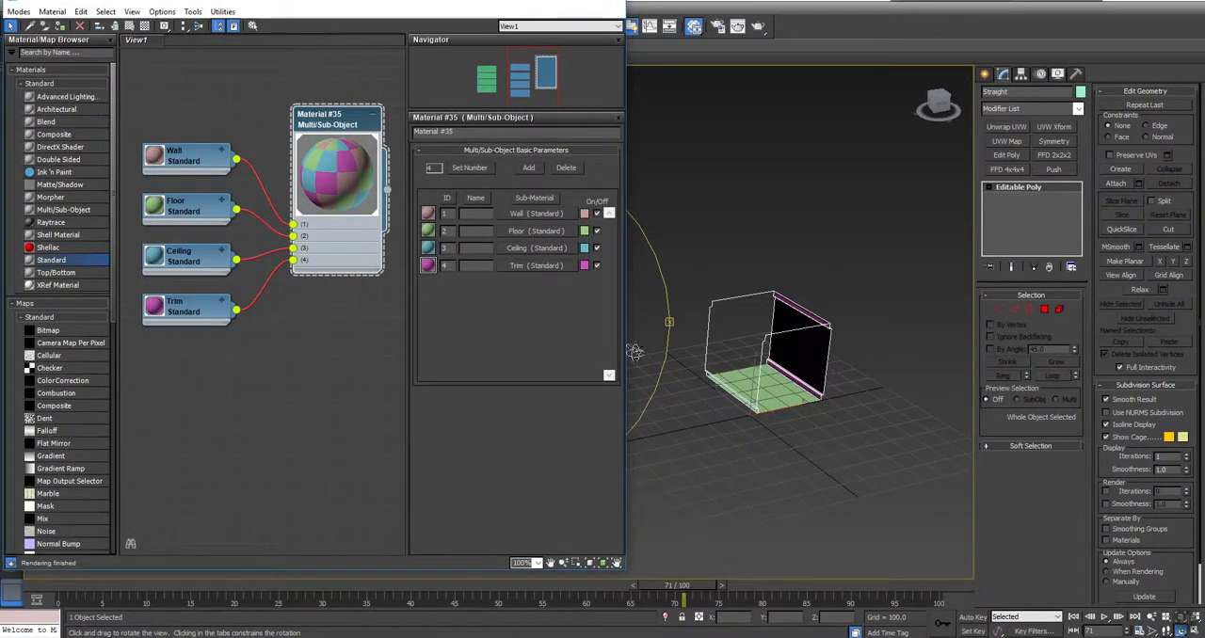
click(1059, 310)
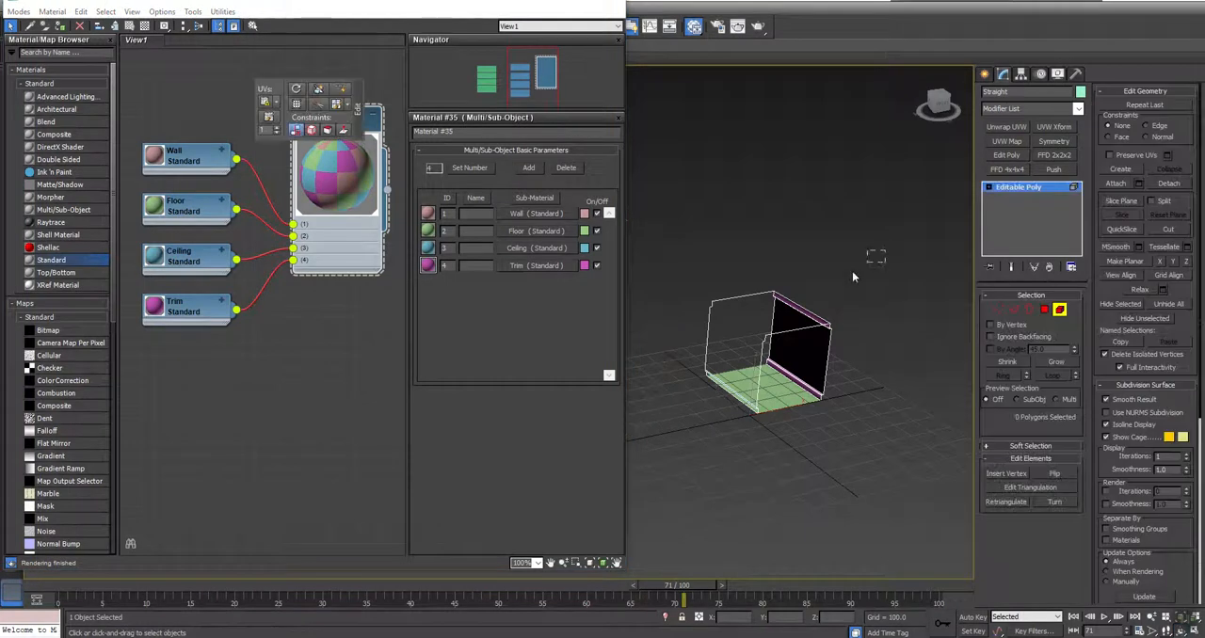
drag(852, 271, 639, 458)
key(z)
middle_drag(765, 448, 919, 368)
scroll(919, 368, down, 3)
key(ctrl+r)
drag(651, 343, 639, 329)
right_click(639, 328)
drag(513, 4, 181, 21)
middle_drag(869, 336, 668, 314)
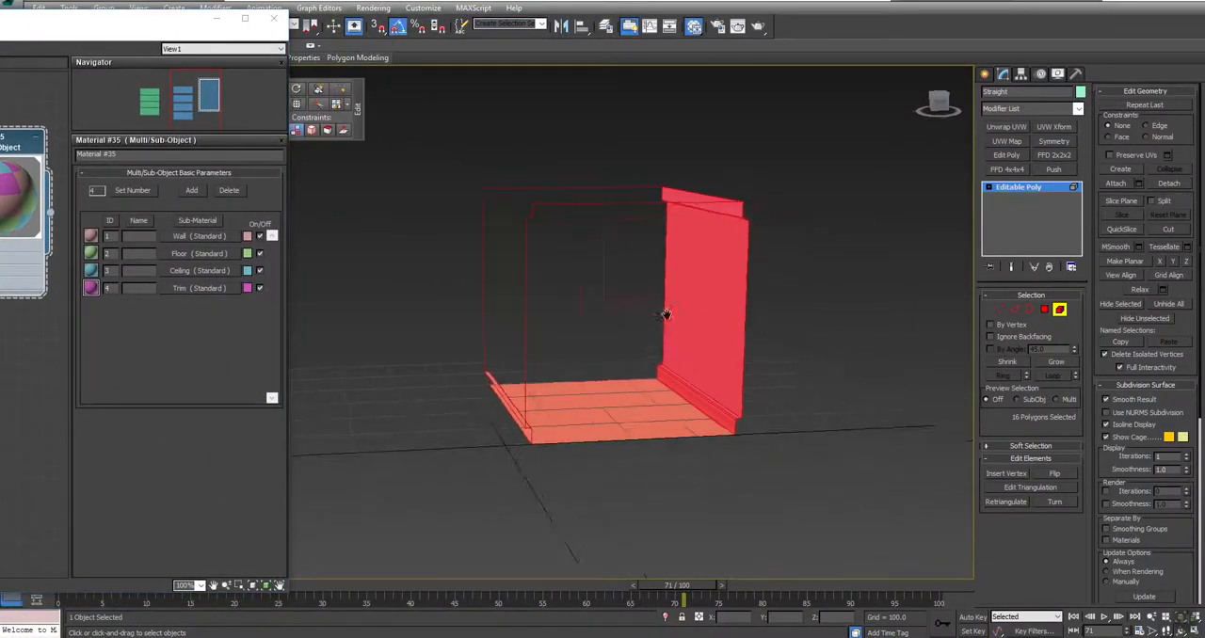
click(1145, 91)
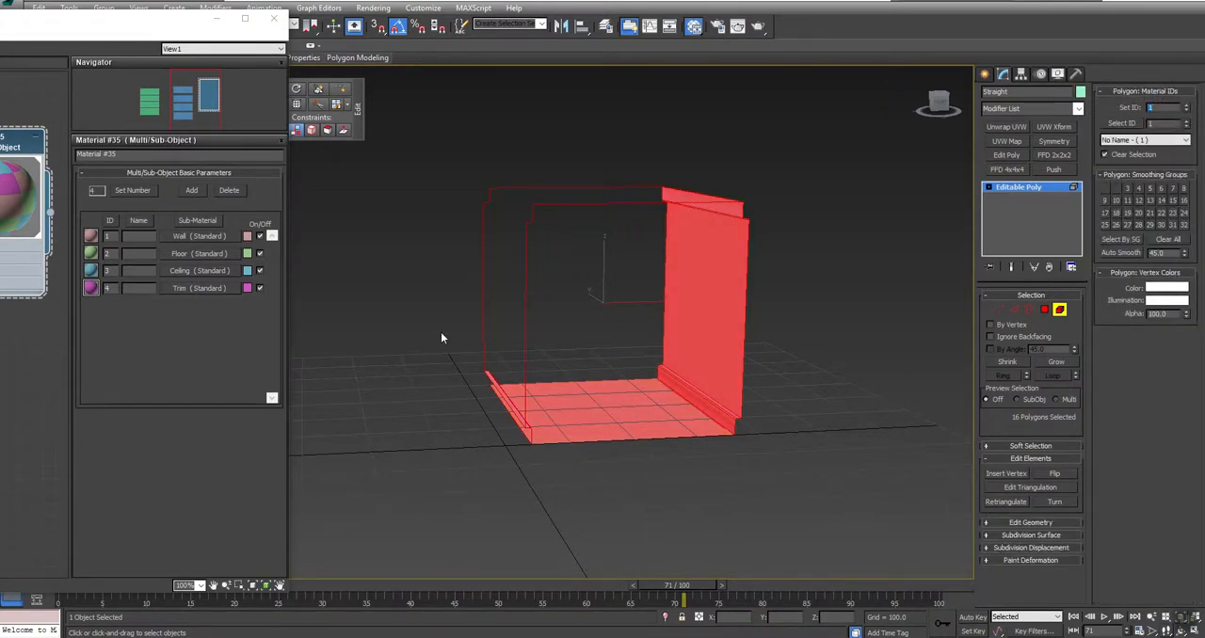
click(369, 313)
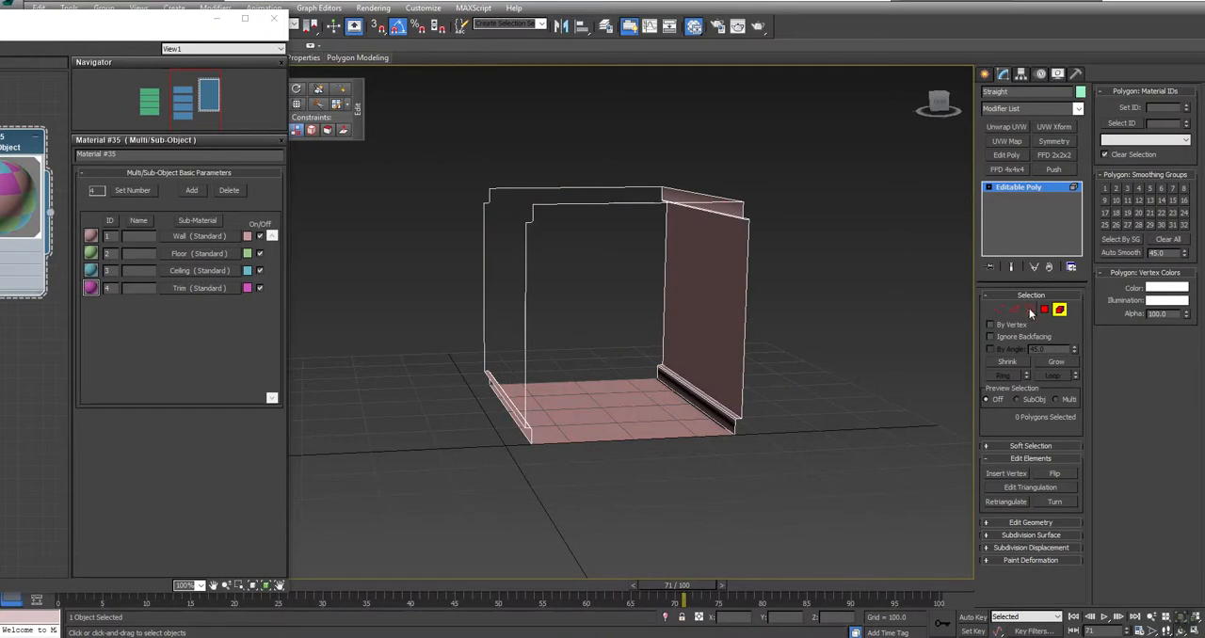
Step: Assign material ID 2 to the floor polygon of the Straight piece
click(1044, 309)
click(609, 384)
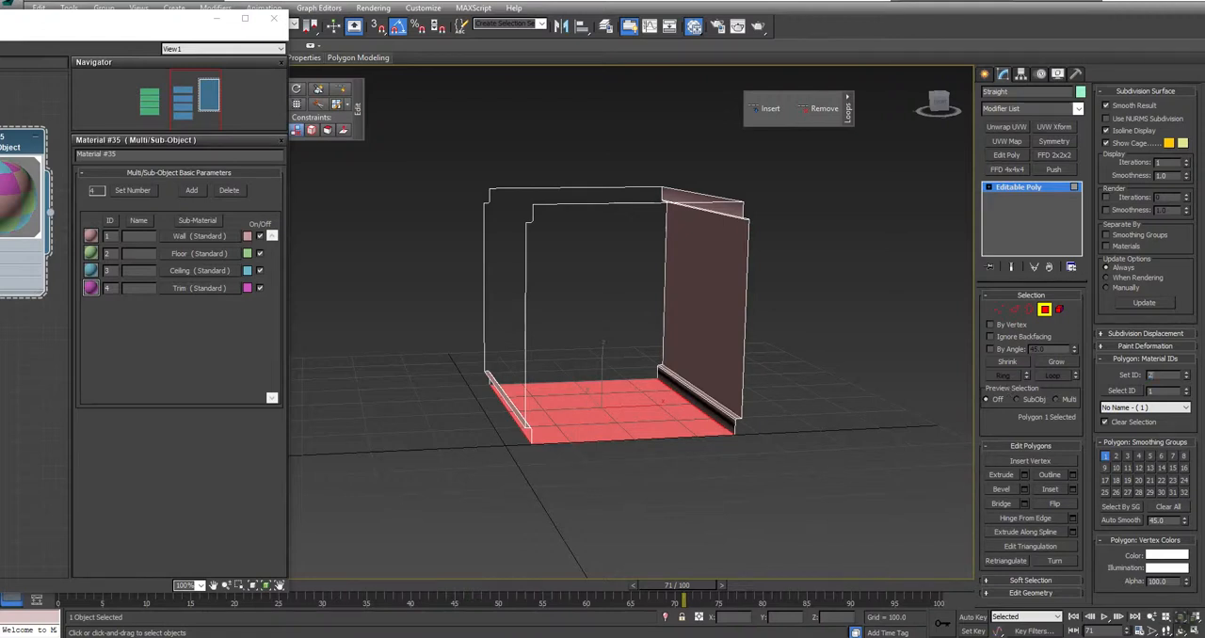
text(2)
key(Return)
click(712, 460)
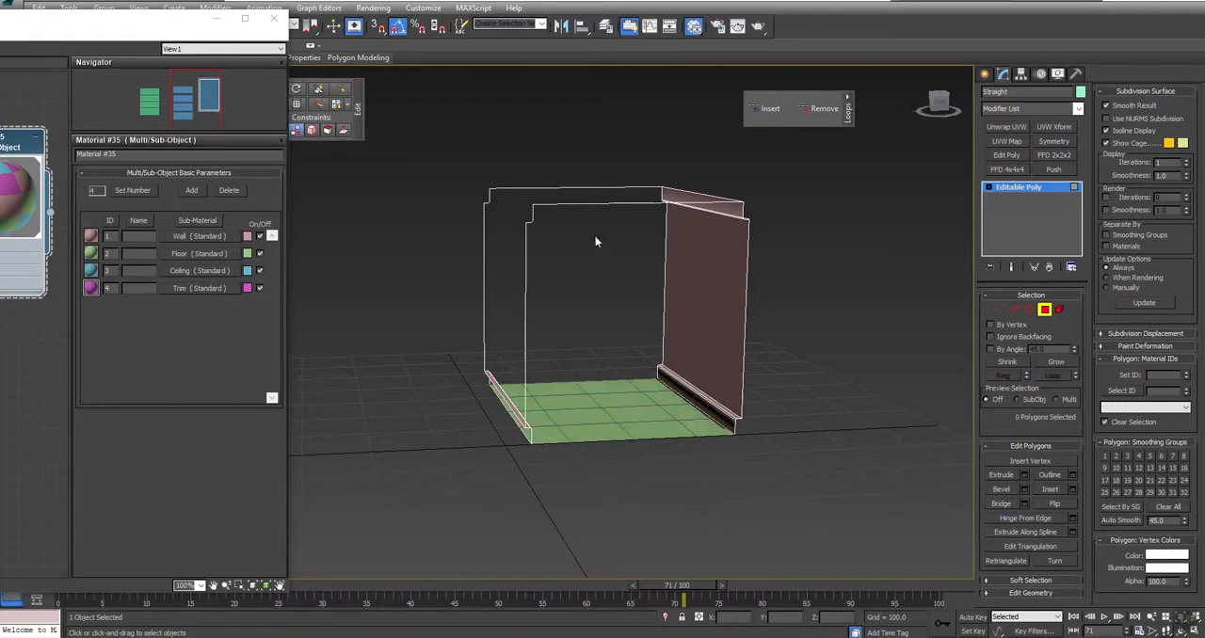
Step: Assign material ID 3 to the ceiling polygon of the Straight piece
alt+middle_drag(627, 293, 598, 243)
click(614, 200)
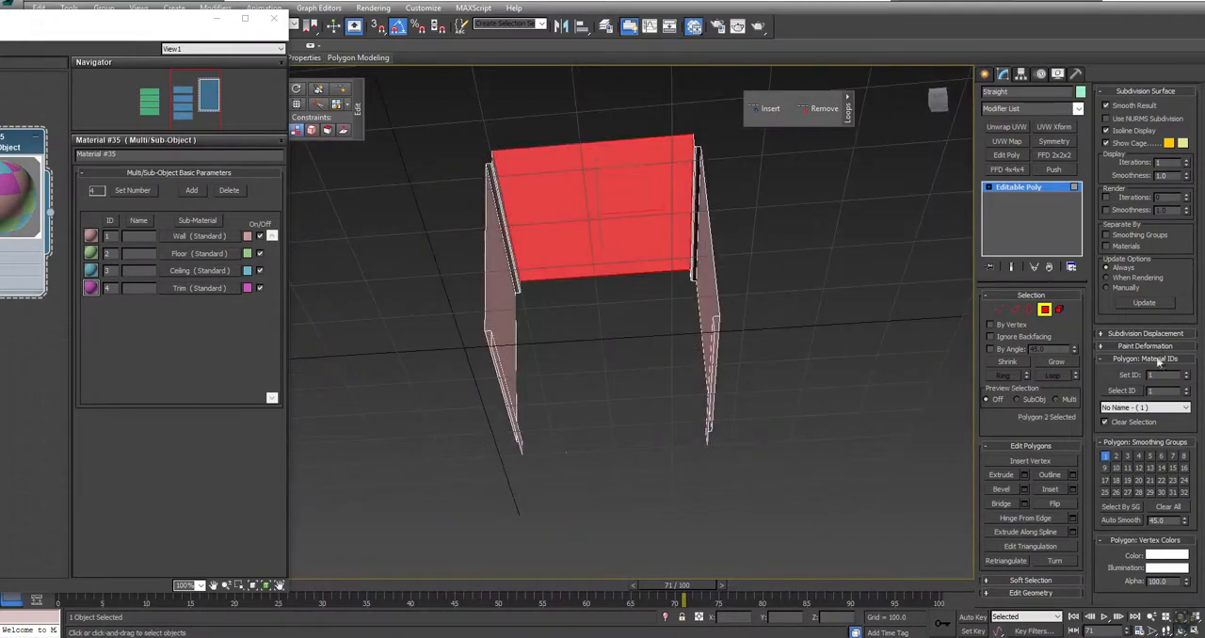
drag(1171, 375, 940, 357)
click(585, 344)
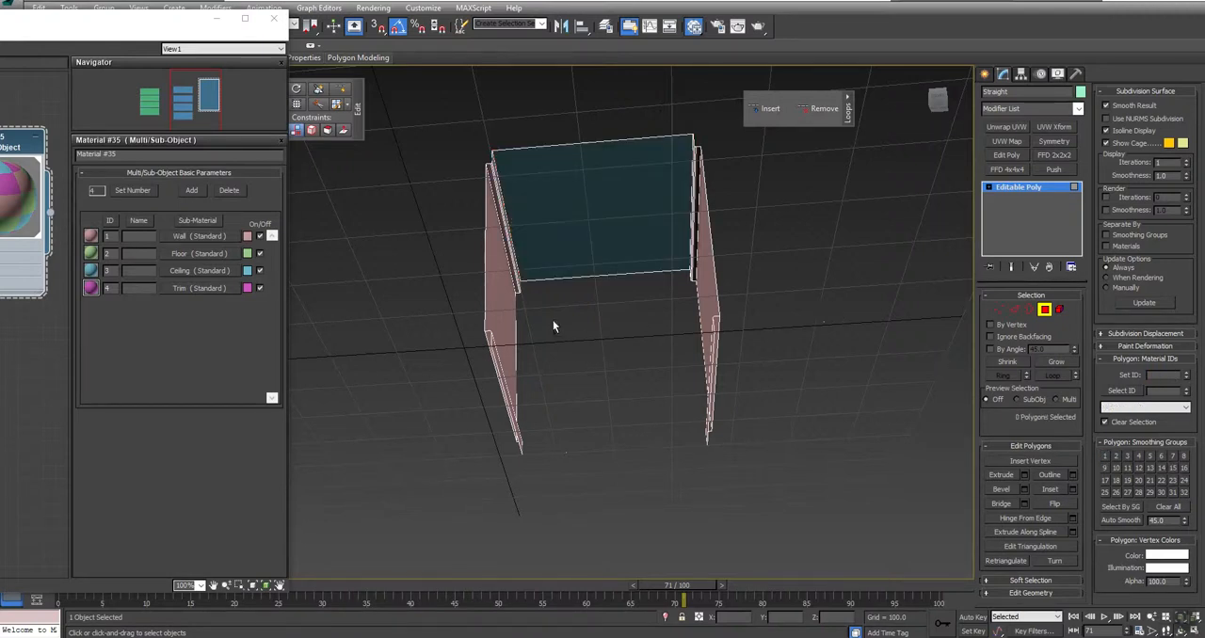
Step: Assign material ID 4 to the trim polygons along the floor and ceiling of the Straight piece and leave polygon editing
alt+middle_drag(553, 327, 573, 358)
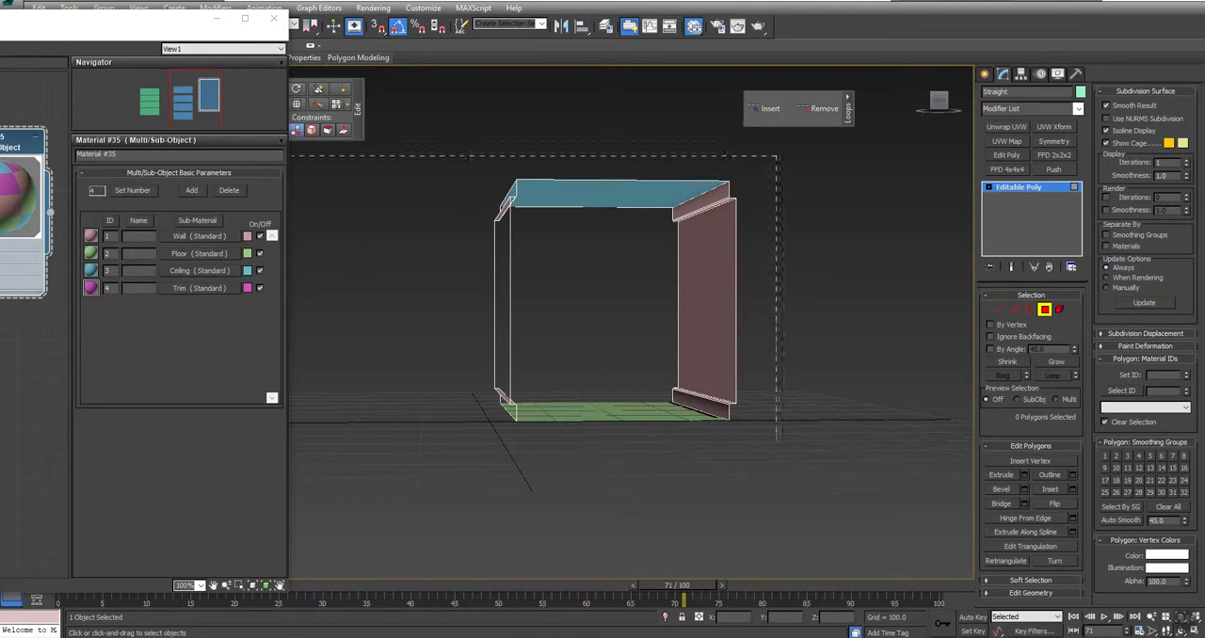
drag(301, 626, 301, 625)
alt+drag(789, 288, 272, 300)
alt+drag(568, 115, 603, 604)
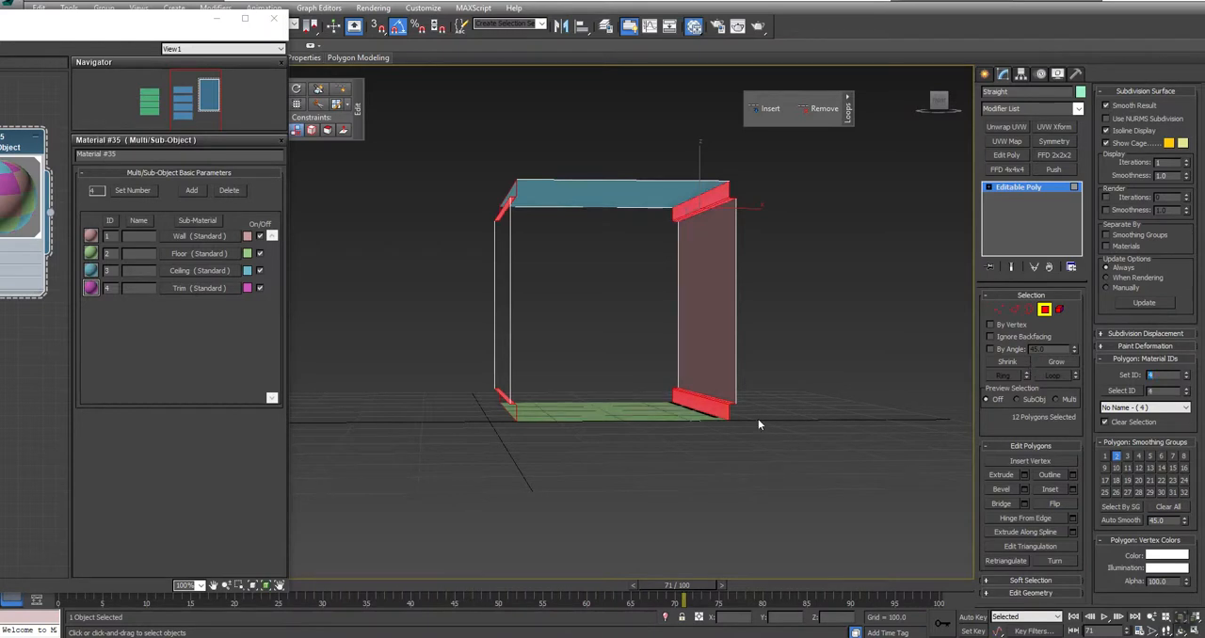
click(934, 314)
click(1038, 312)
alt+middle_drag(640, 312, 527, 344)
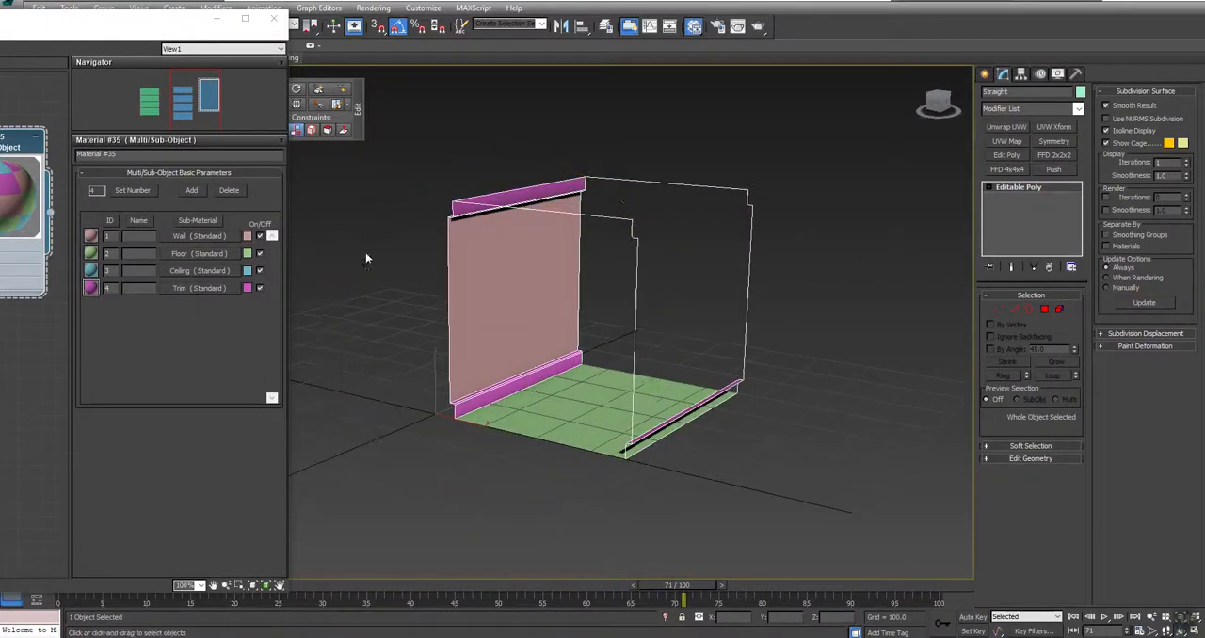
Step: Connect the bitmaps to the sub-materials: Map #1 to Wall, Map #5 to Floor, Map #2 to Ceiling and Map #3 to Trim
drag(145, 27, 674, 44)
middle_drag(398, 439, 565, 439)
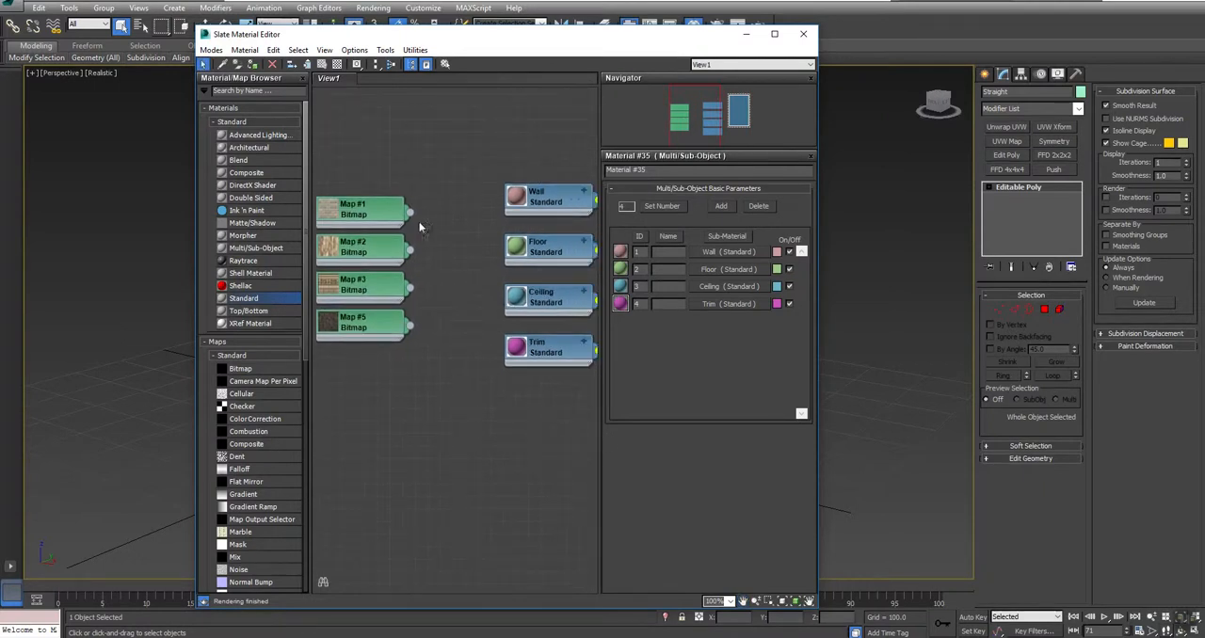
drag(411, 214, 513, 199)
click(516, 228)
drag(411, 251, 449, 257)
drag(500, 307, 506, 378)
drag(410, 326, 503, 278)
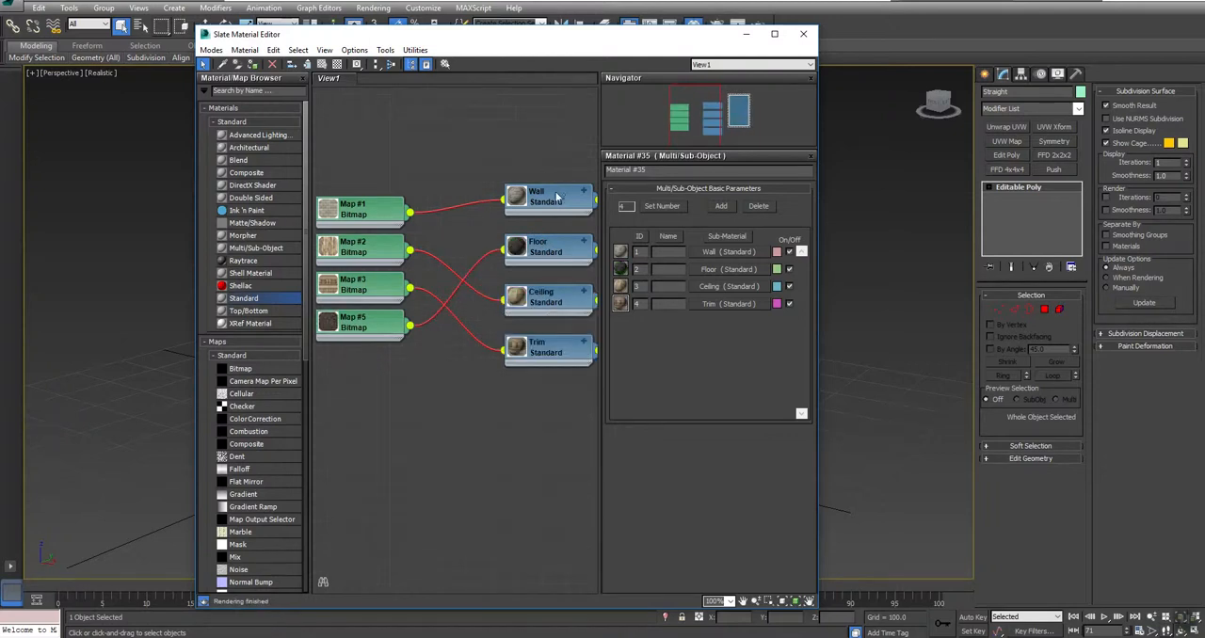
Step: Show the Wall, Floor, Ceiling and Trim materials as realistic materials in the viewport
right_click(557, 200)
click(603, 350)
right_click(558, 247)
click(581, 396)
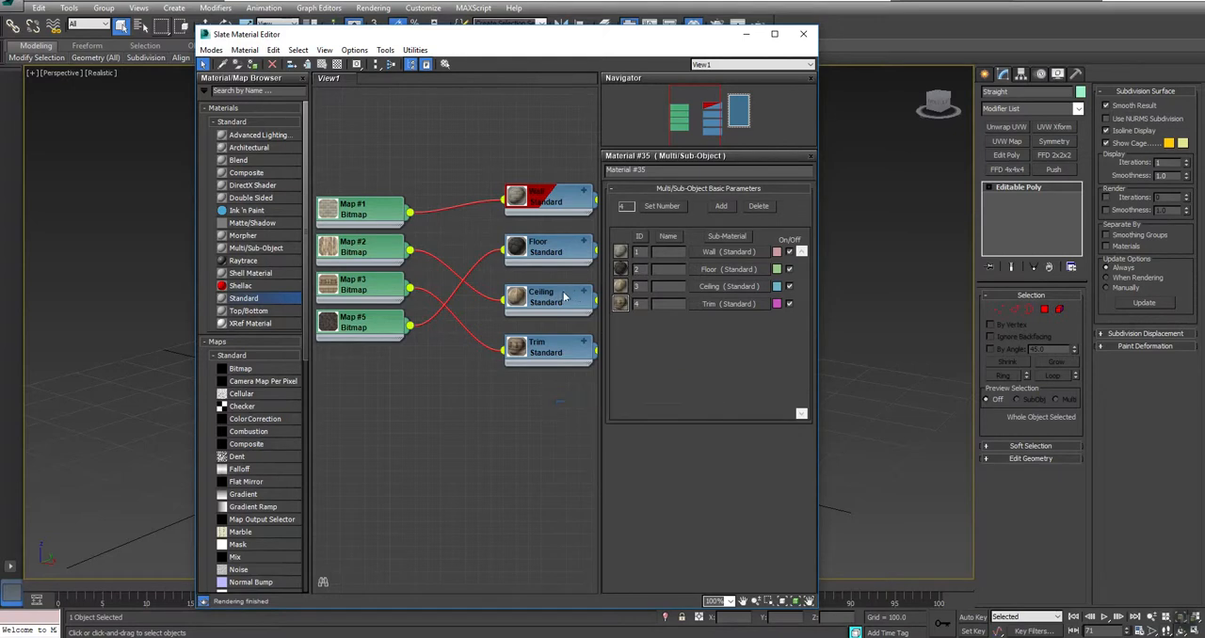
right_click(559, 301)
click(602, 449)
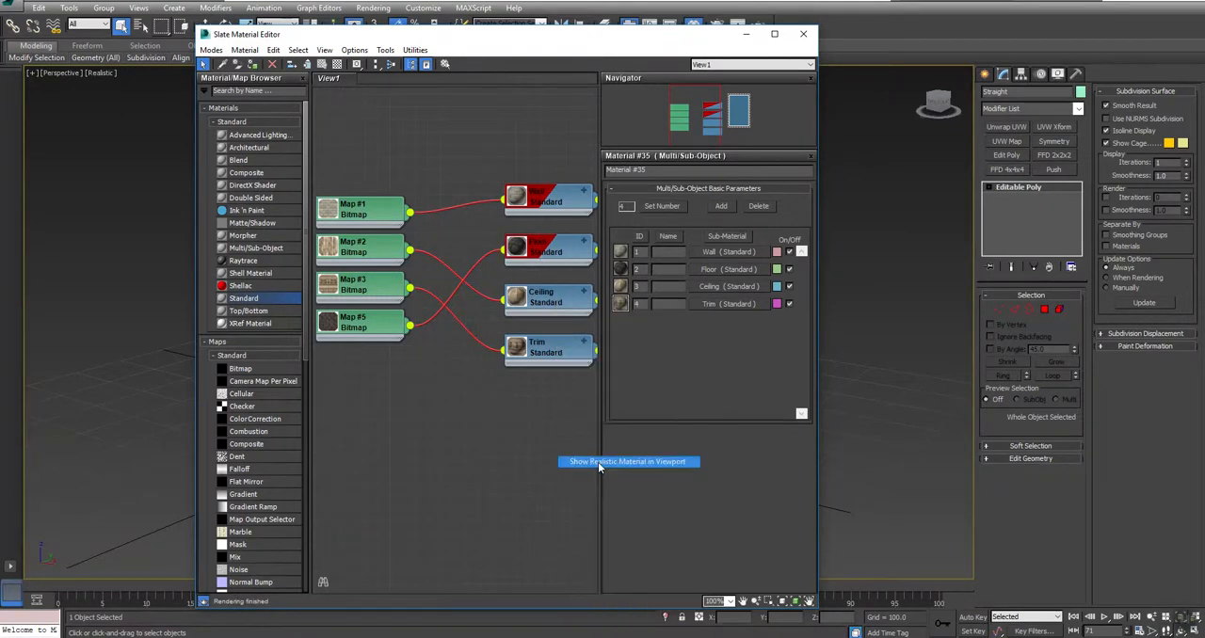
right_click(543, 347)
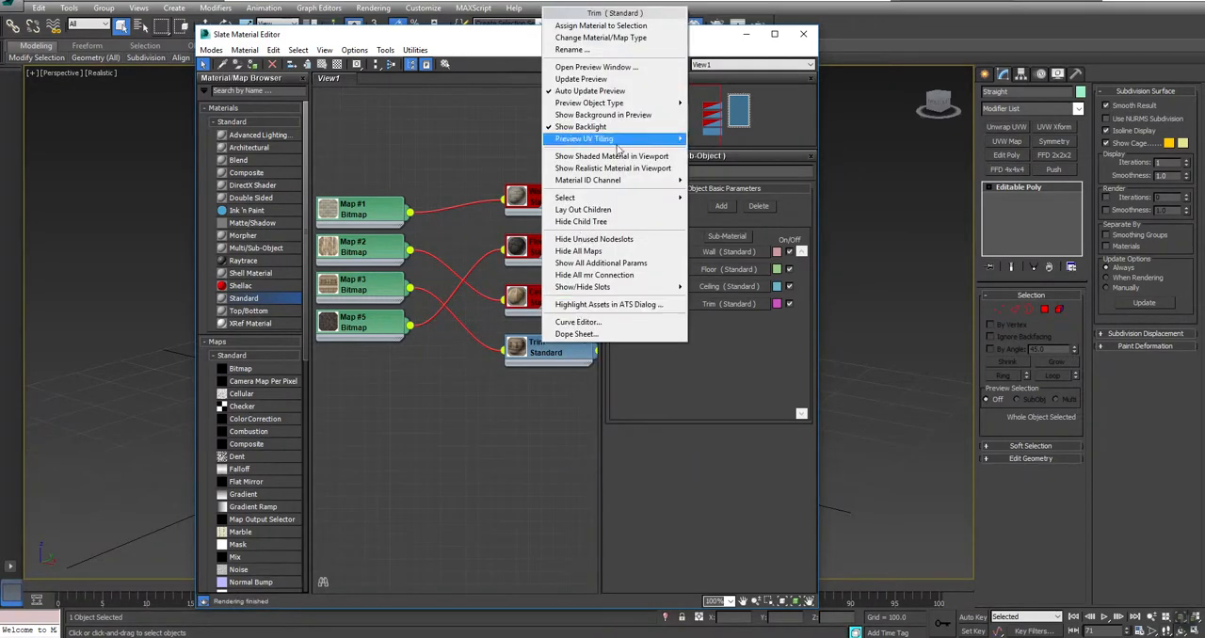
click(645, 168)
Step: Lay out the child nodes of the Multi/Sub-Object material automatically and close the material editor
middle_drag(678, 199, 513, 176)
right_click(545, 141)
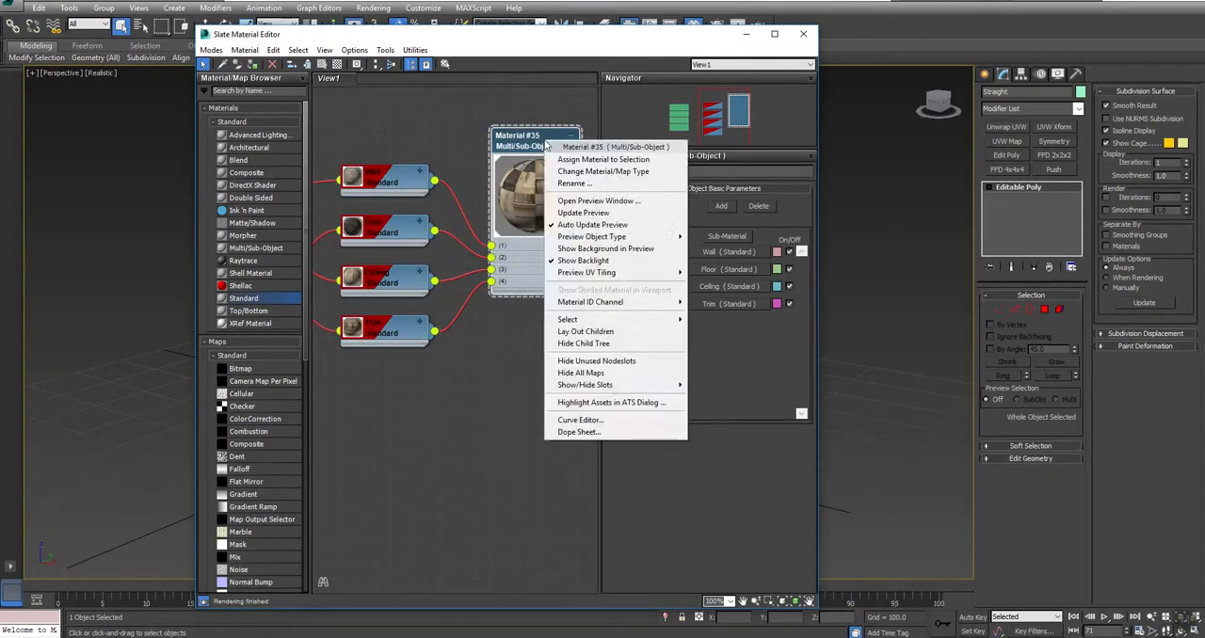
click(578, 334)
right_click(368, 396)
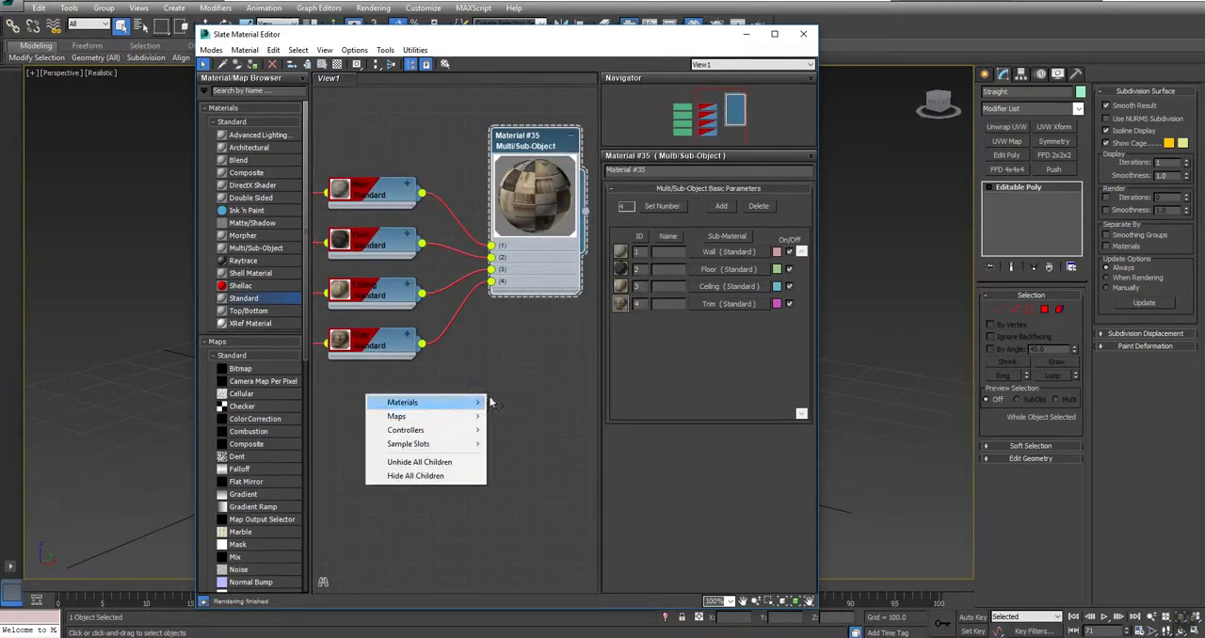
middle_drag(494, 337, 488, 405)
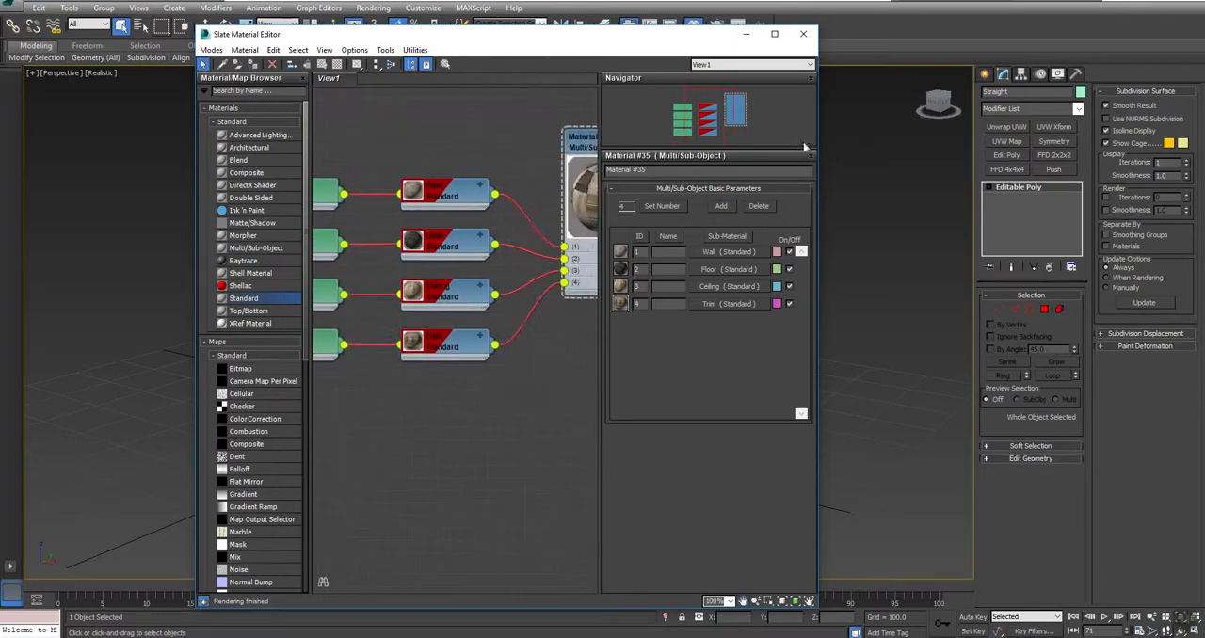
click(803, 34)
Step: Add a UVW Map modifier with Box mapping to the Straight piece
middle_drag(653, 374, 486, 401)
drag(437, 342, 696, 345)
right_click(699, 345)
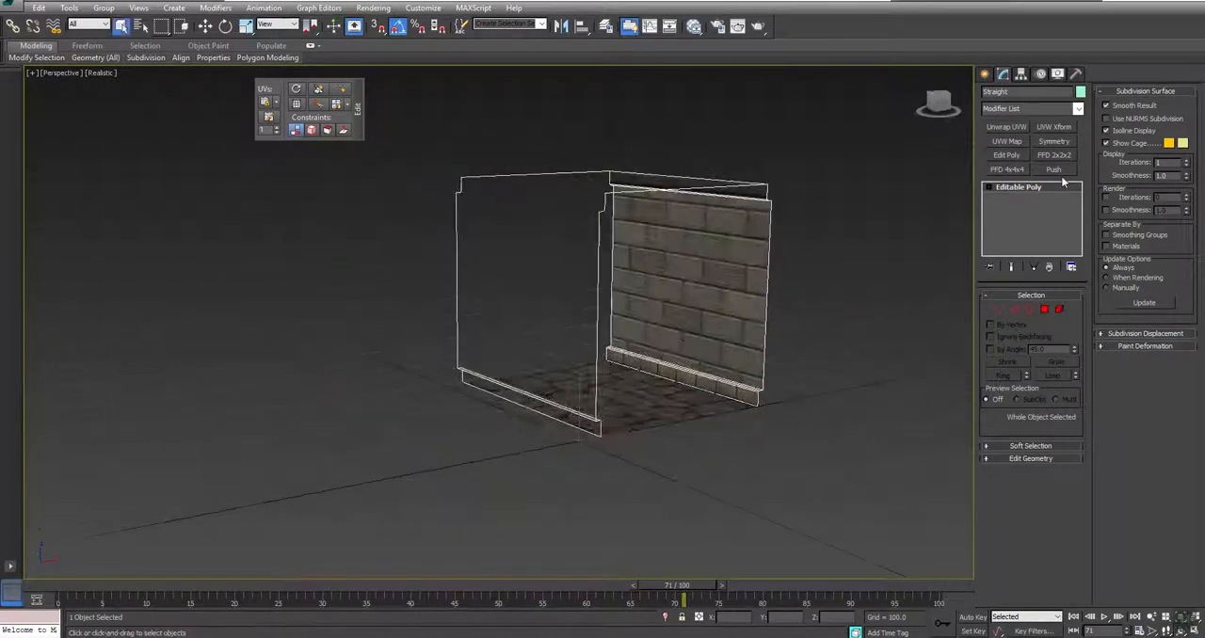
click(1008, 141)
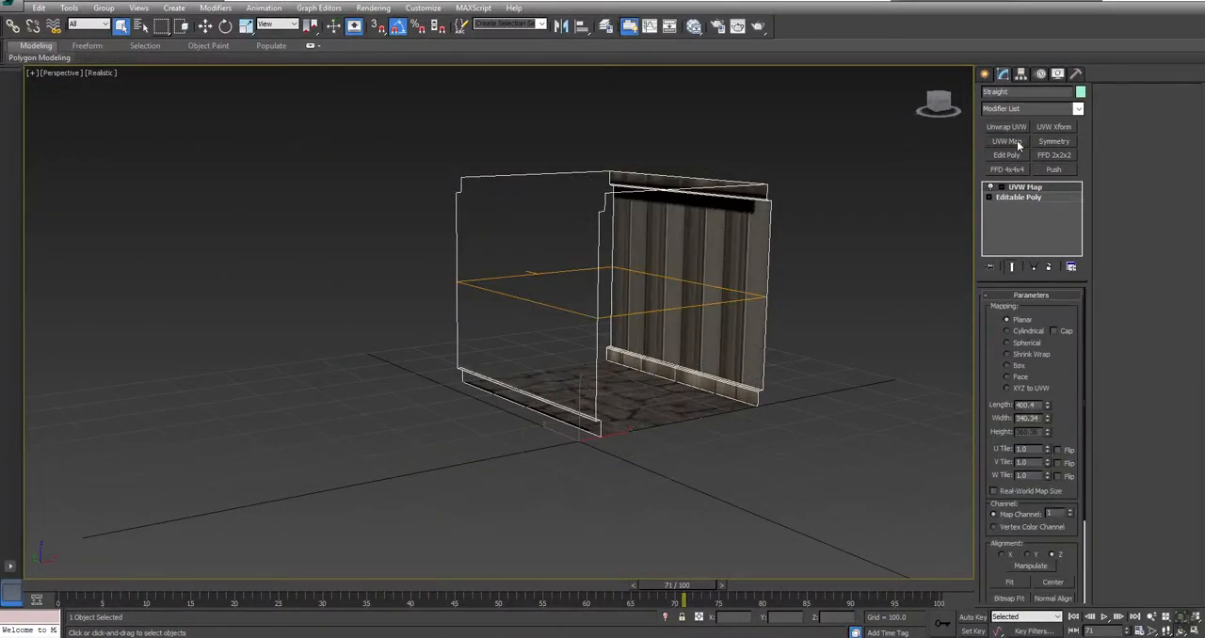
click(1016, 367)
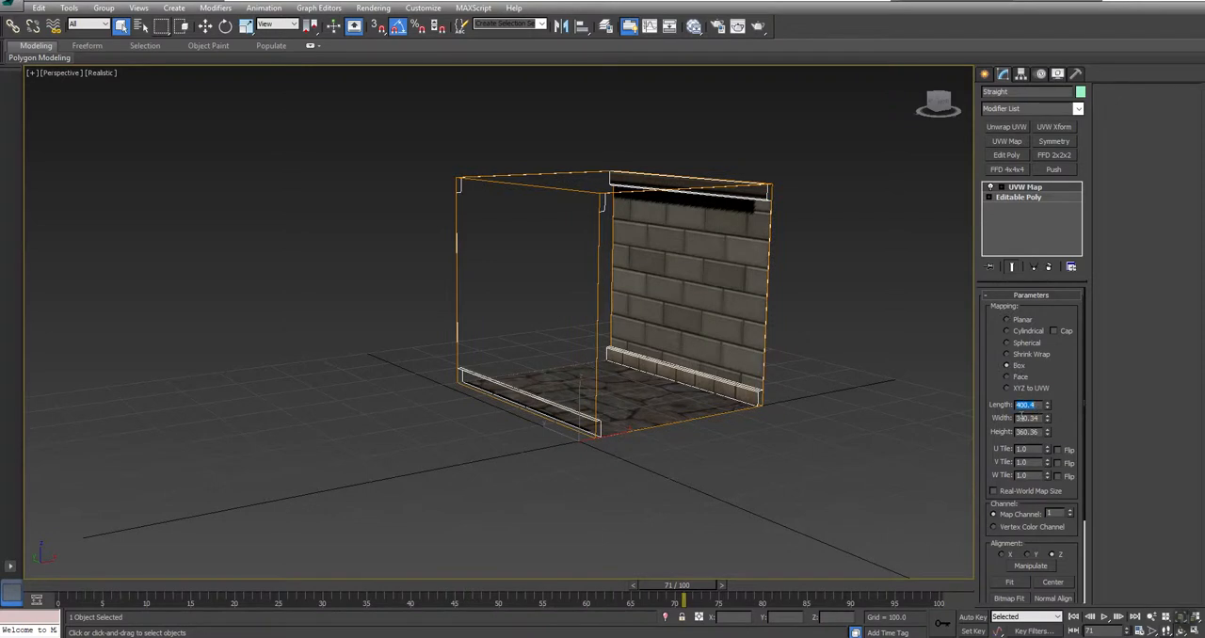
Step: Set the box mapping's length, width and height to 400 each
key(Tab)
text(400)
key(Tab)
text(400)
key(Tab)
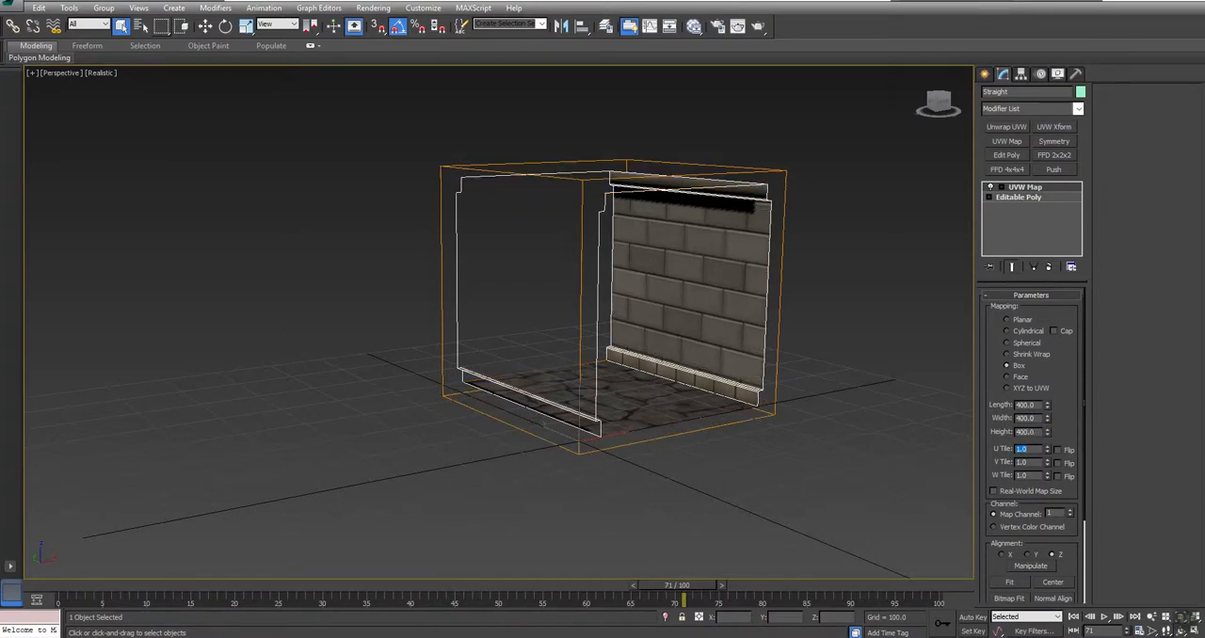
Step: Position the UVW Map gizmo at 200 on the X, Y and Z axes
click(1001, 188)
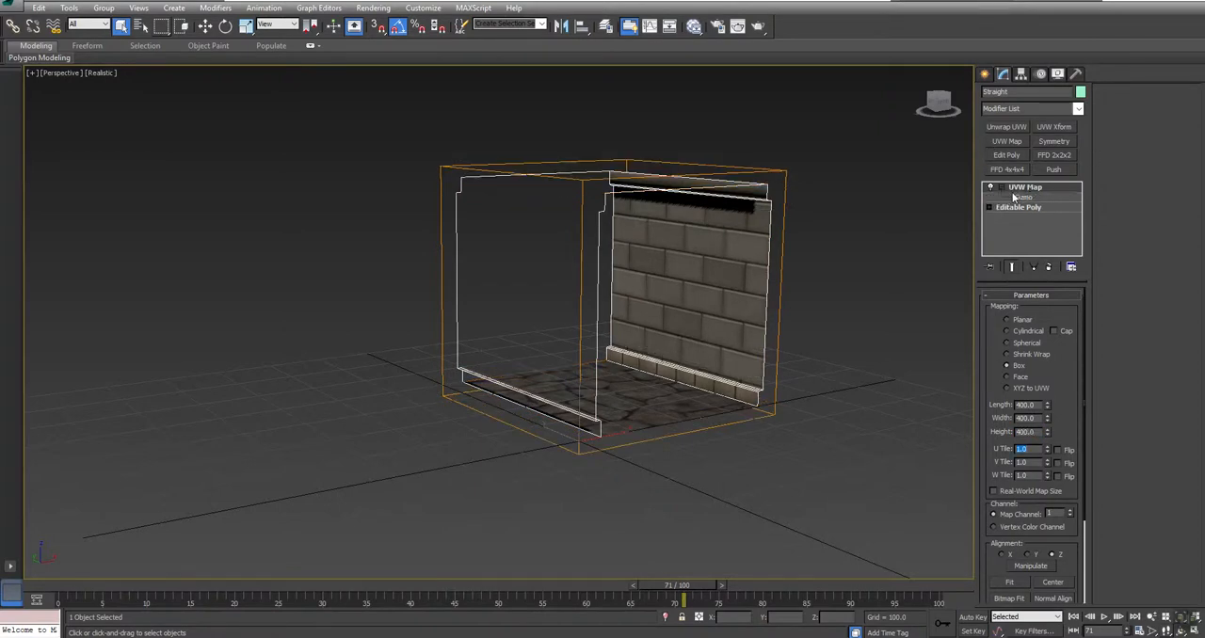
click(1022, 197)
drag(842, 618, 595, 628)
text(200)
key(Return)
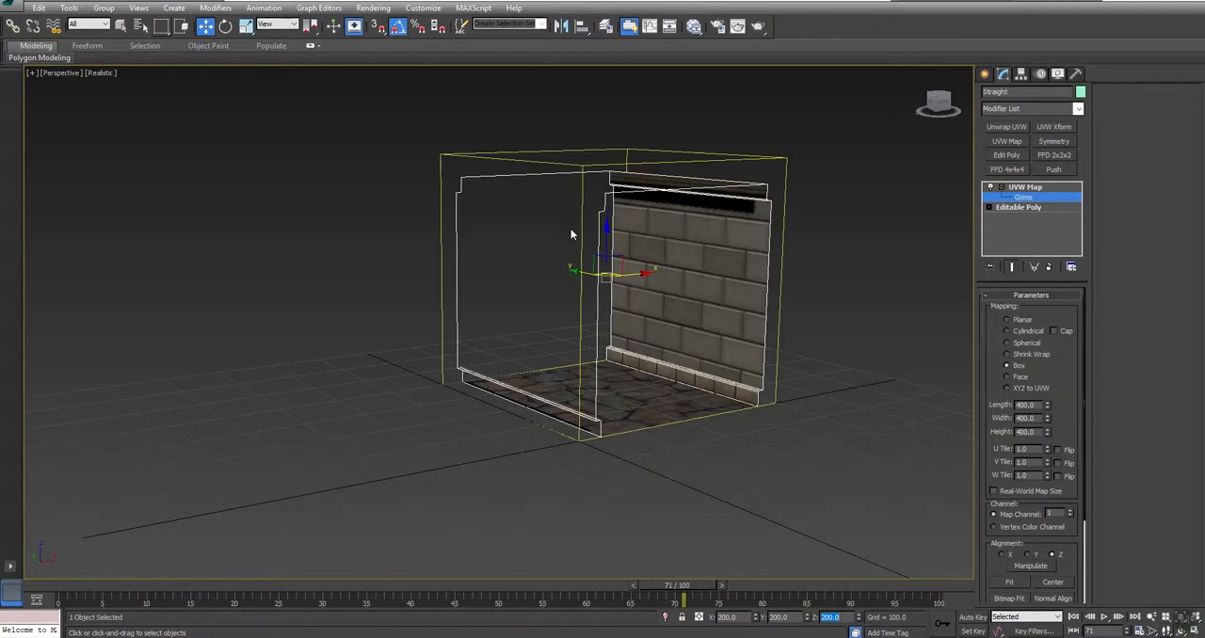
Step: Collapse the UVW Map modifier into the Straight piece's Editable Poly
scroll(639, 306, up, 4)
alt+middle_drag(641, 352, 604, 335)
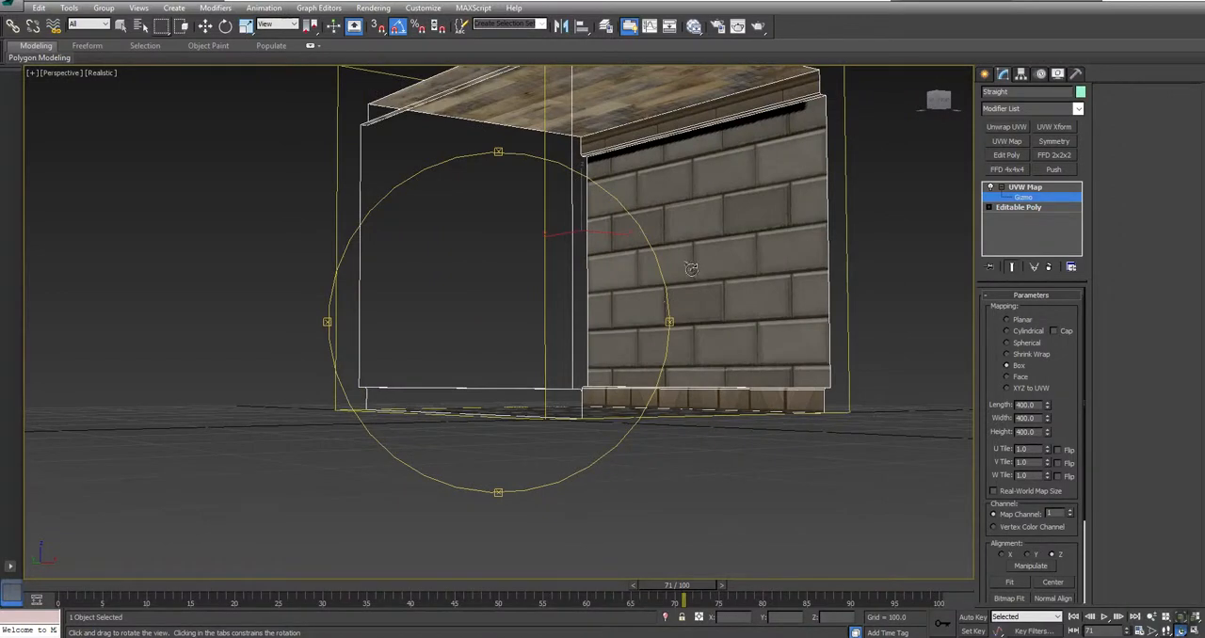
right_click(1023, 191)
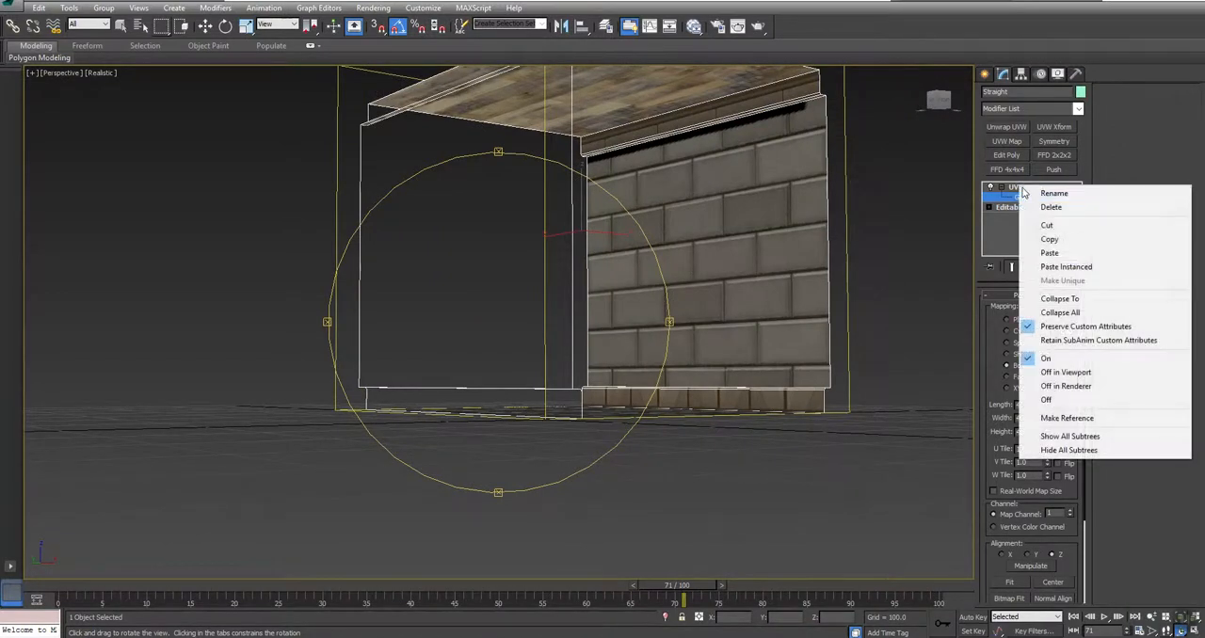
click(1045, 298)
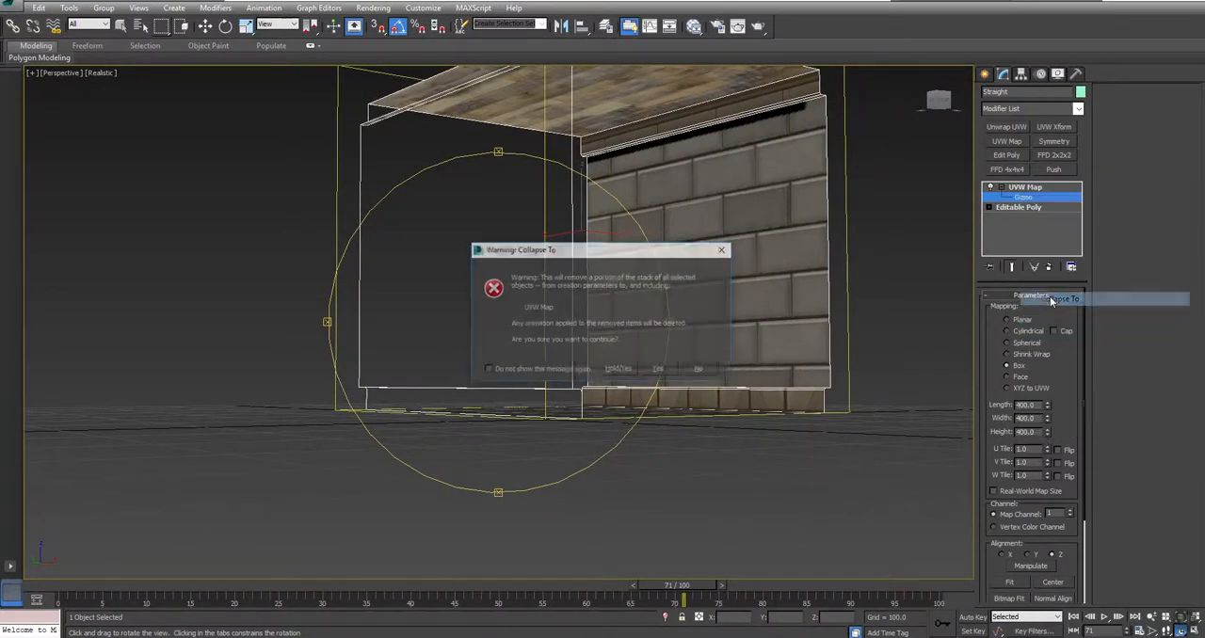
click(658, 370)
alt+middle_drag(736, 111, 666, 205)
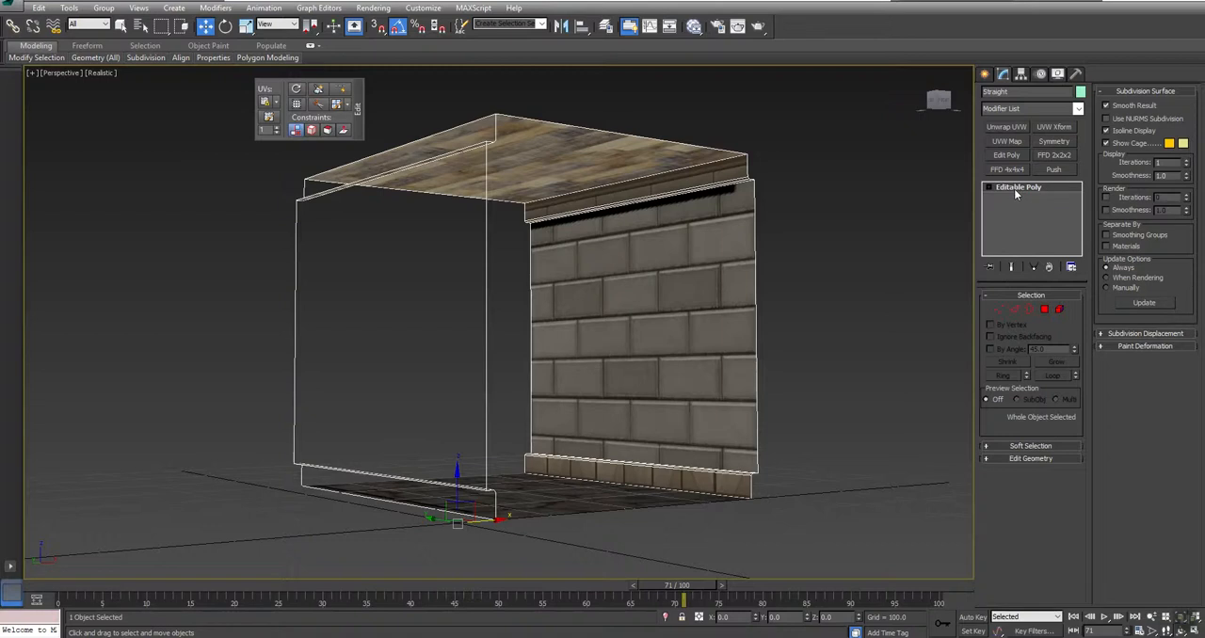
Step: Unhide all objects in the scene
right_click(886, 202)
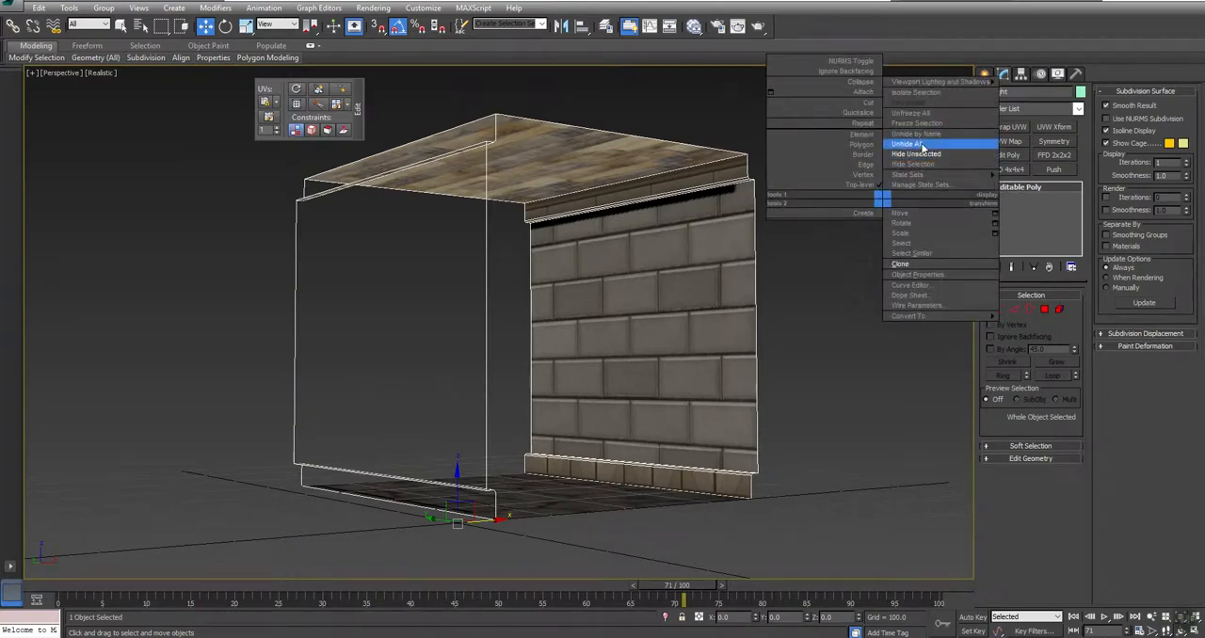
click(890, 146)
scroll(609, 338, down, 3)
alt+middle_drag(609, 339, 538, 361)
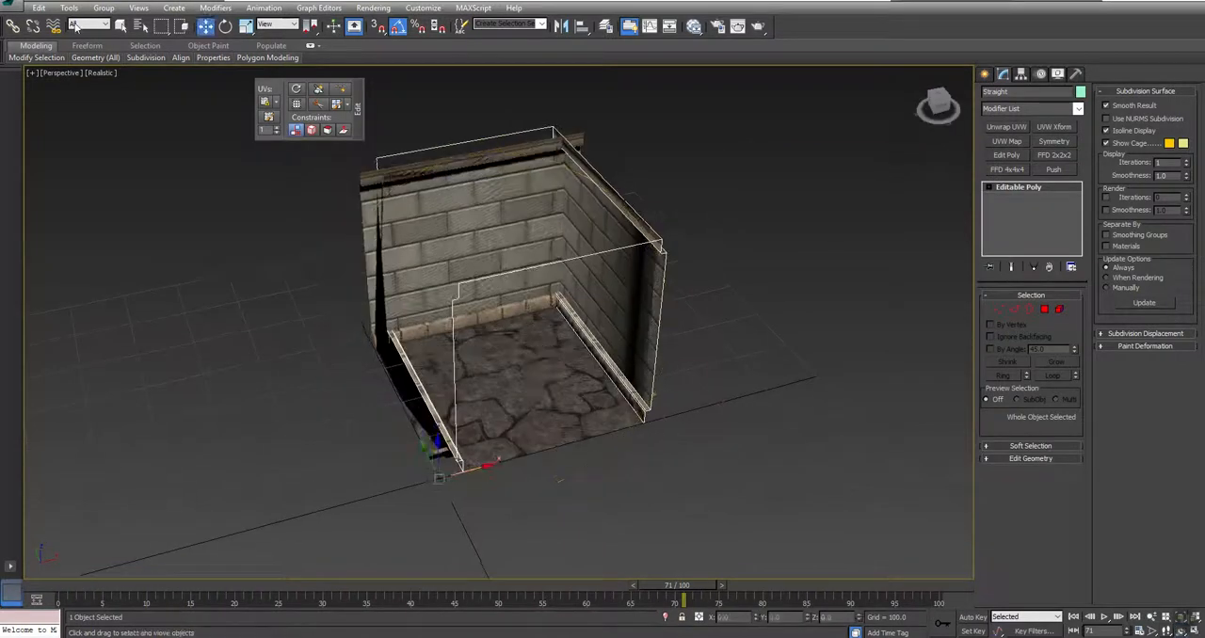
Step: Select 3Way, 4Way, Cap and Corner by name and move the overlapping room pieces apart from Straight
click(139, 26)
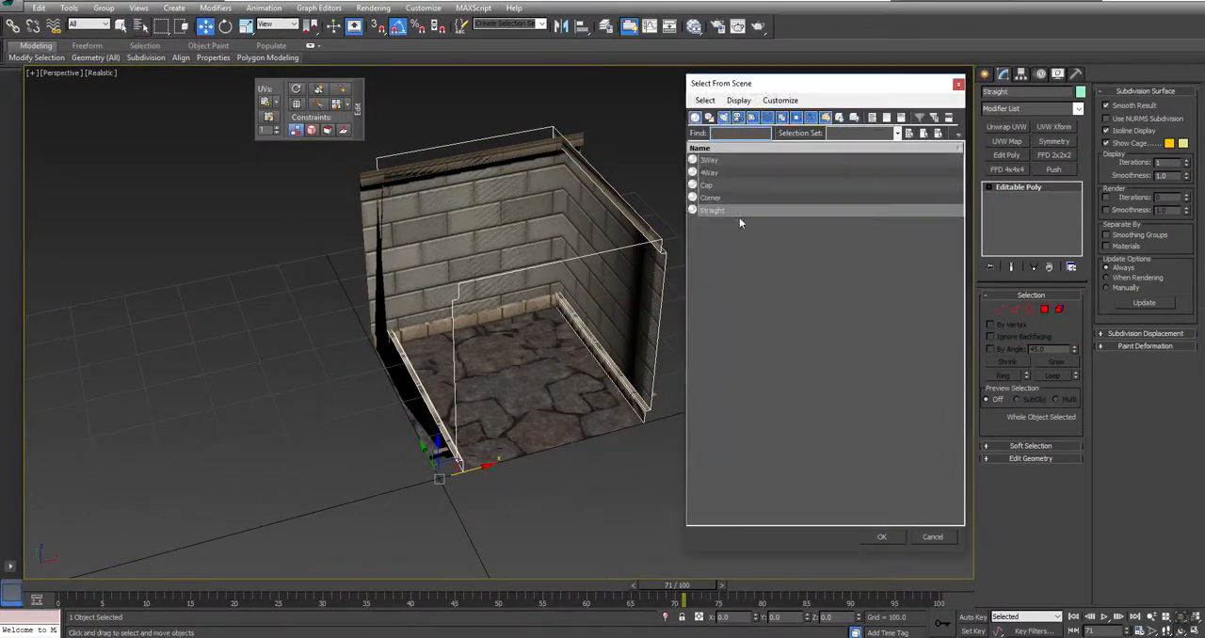
click(712, 198)
shift+click(716, 162)
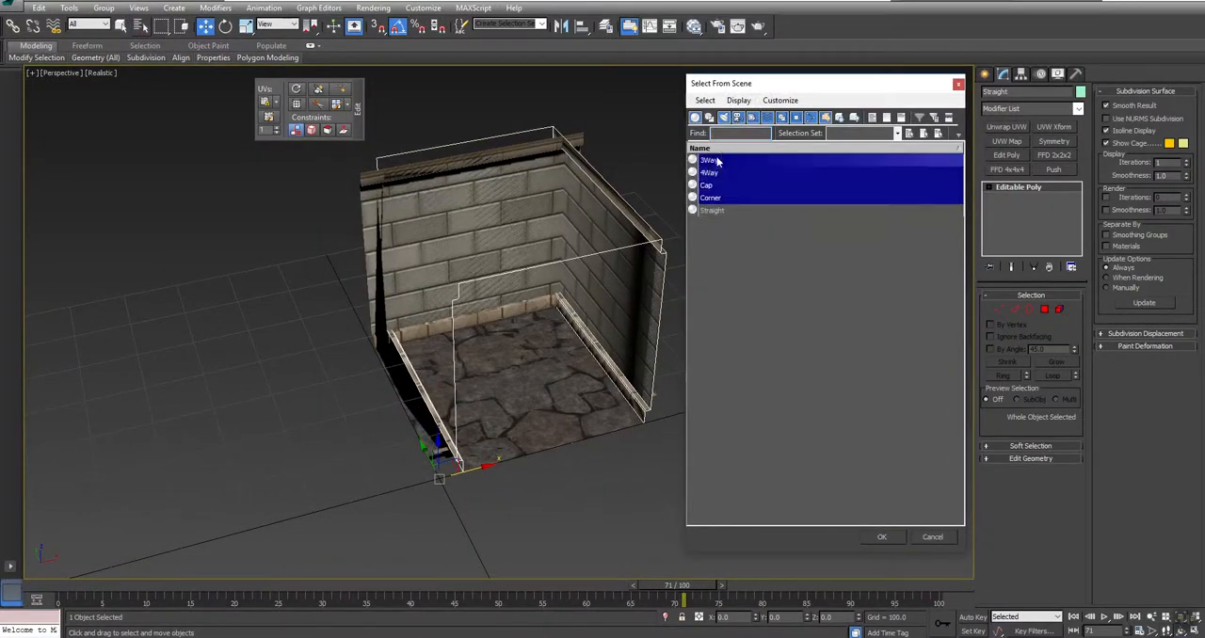
click(882, 537)
drag(515, 461, 83, 570)
alt+click(149, 443)
scroll(525, 384, down, 5)
drag(367, 448, 176, 431)
click(815, 331)
middle_drag(551, 374, 495, 351)
Step: Select the Straight piece, add an Unwrap UVW modifier to it and open the UV editor
scroll(641, 300, up, 5)
middle_drag(767, 375, 477, 115)
middle_drag(457, 162, 814, 168)
middle_drag(237, 294, 449, 274)
click(481, 363)
alt+middle_drag(493, 410, 521, 386)
middle_drag(603, 248, 575, 329)
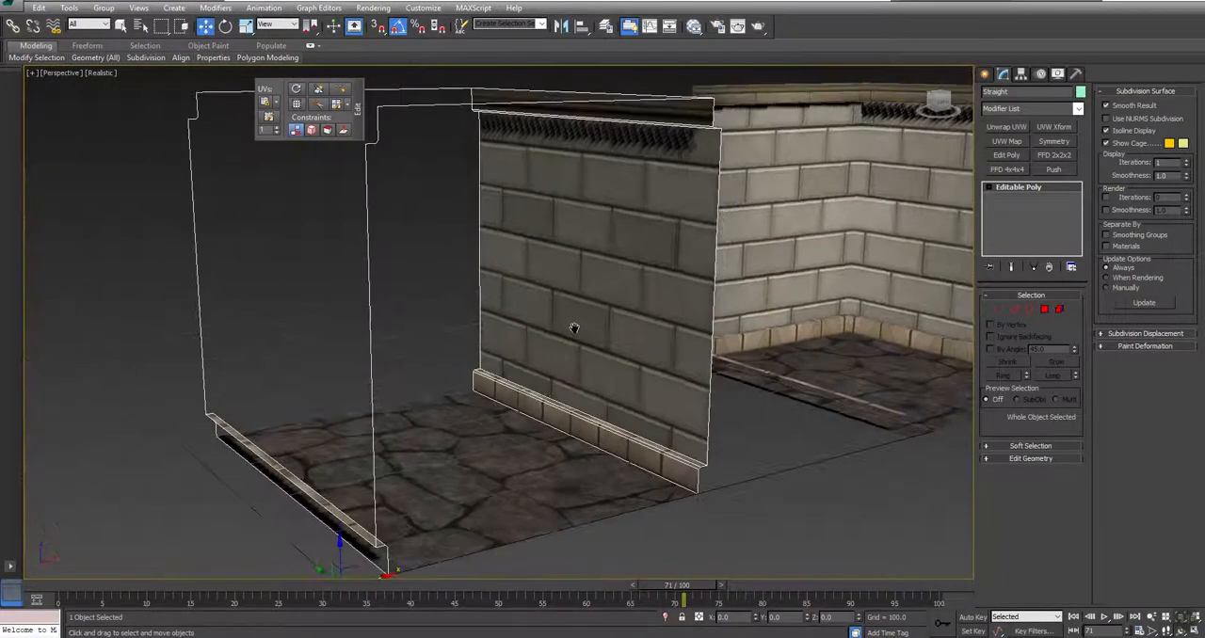
click(1016, 129)
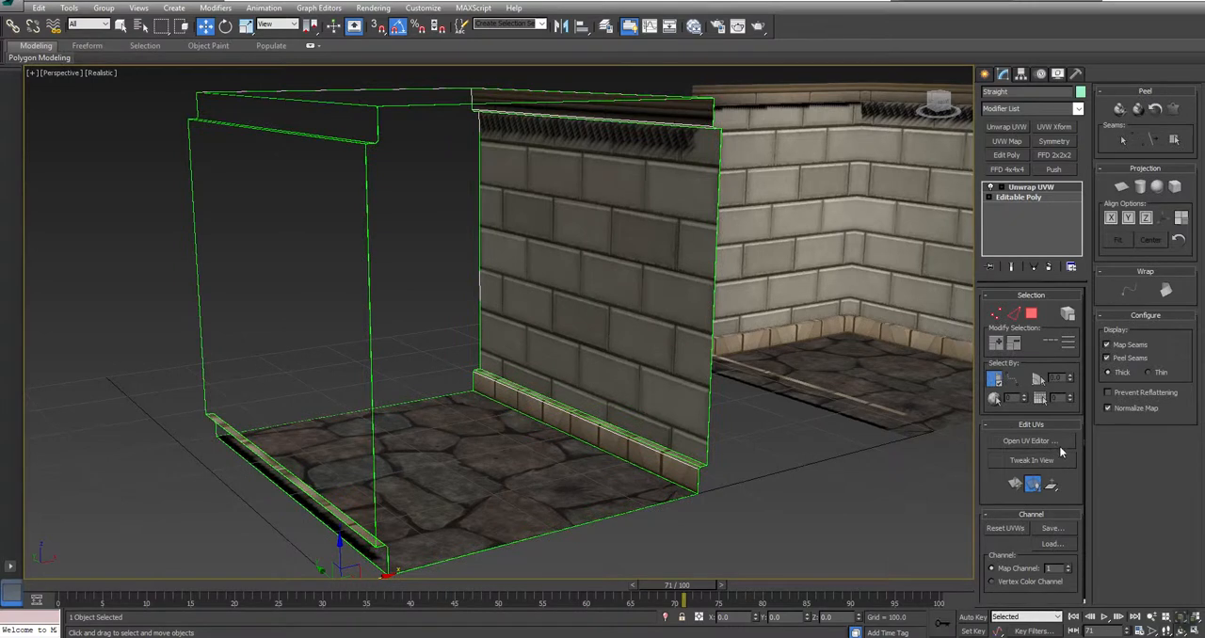
click(1063, 441)
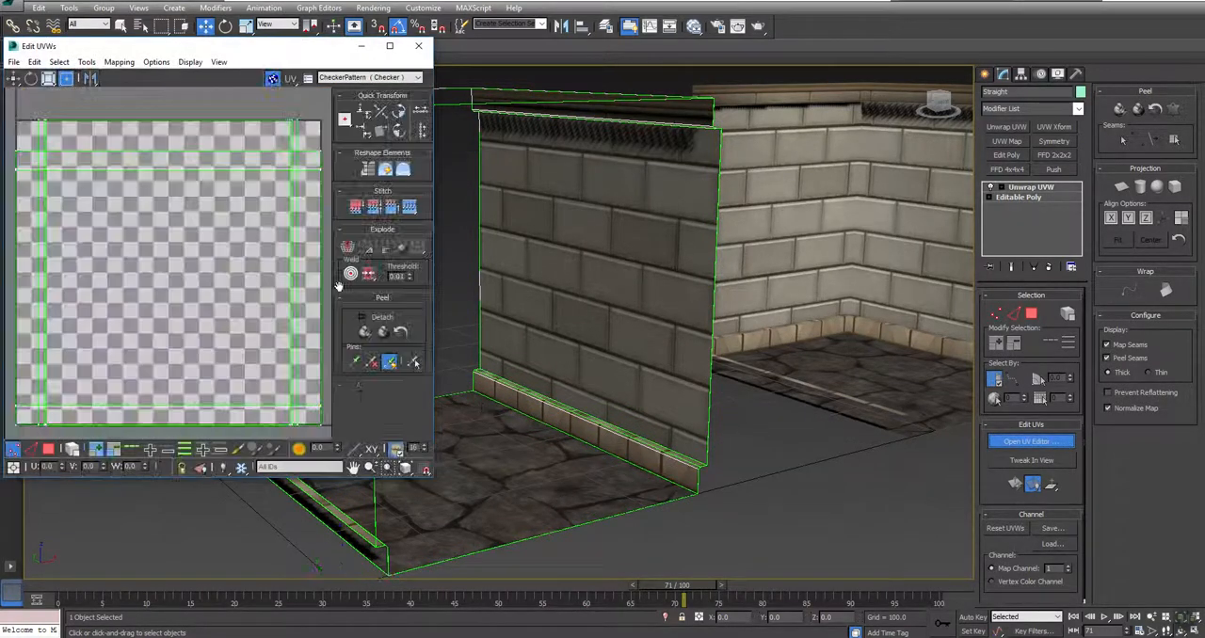
Step: Filter the UV editor by material ID to view the Floor UVs and the Ceiling UVs over their textures
middle_drag(567, 274, 653, 279)
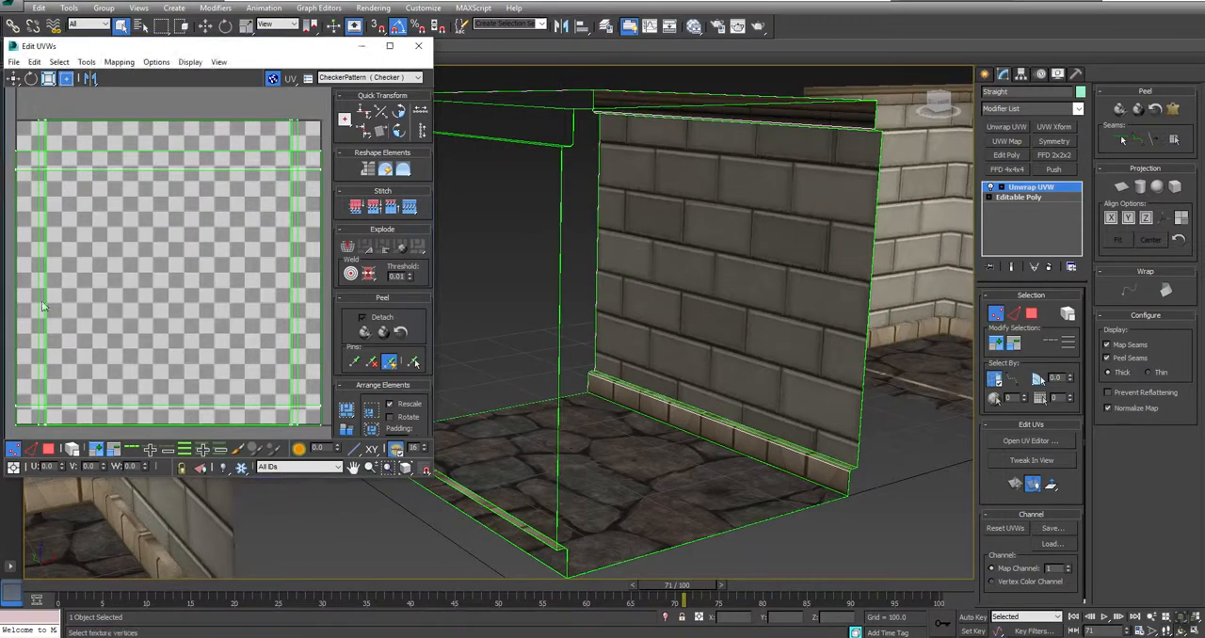
click(282, 466)
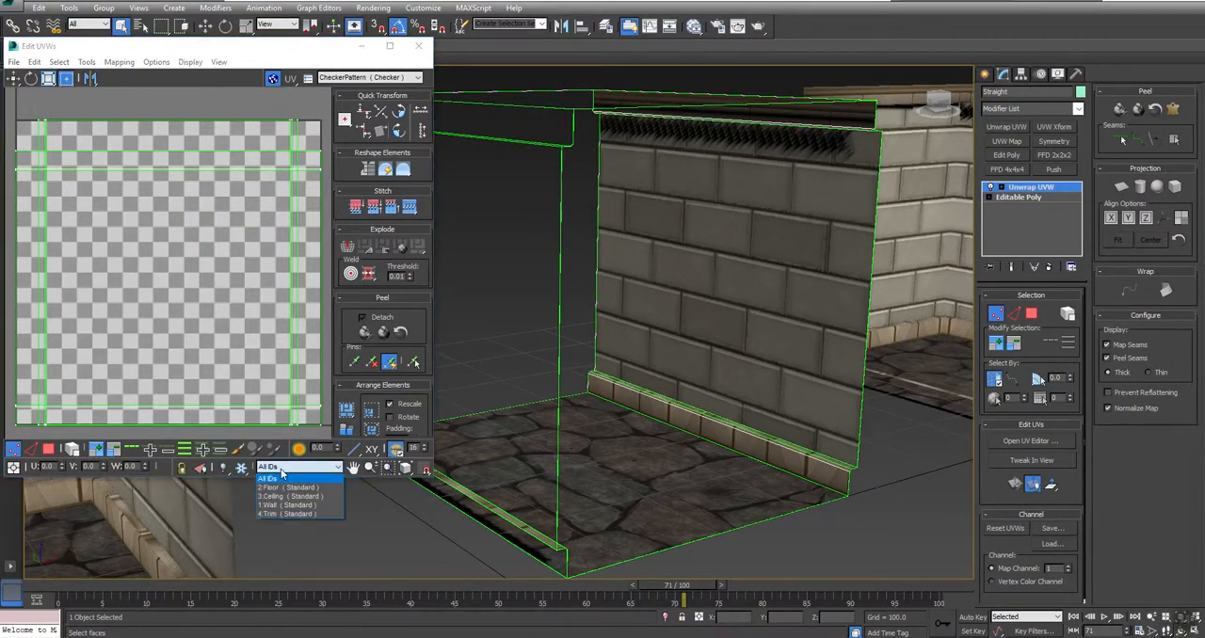
click(271, 487)
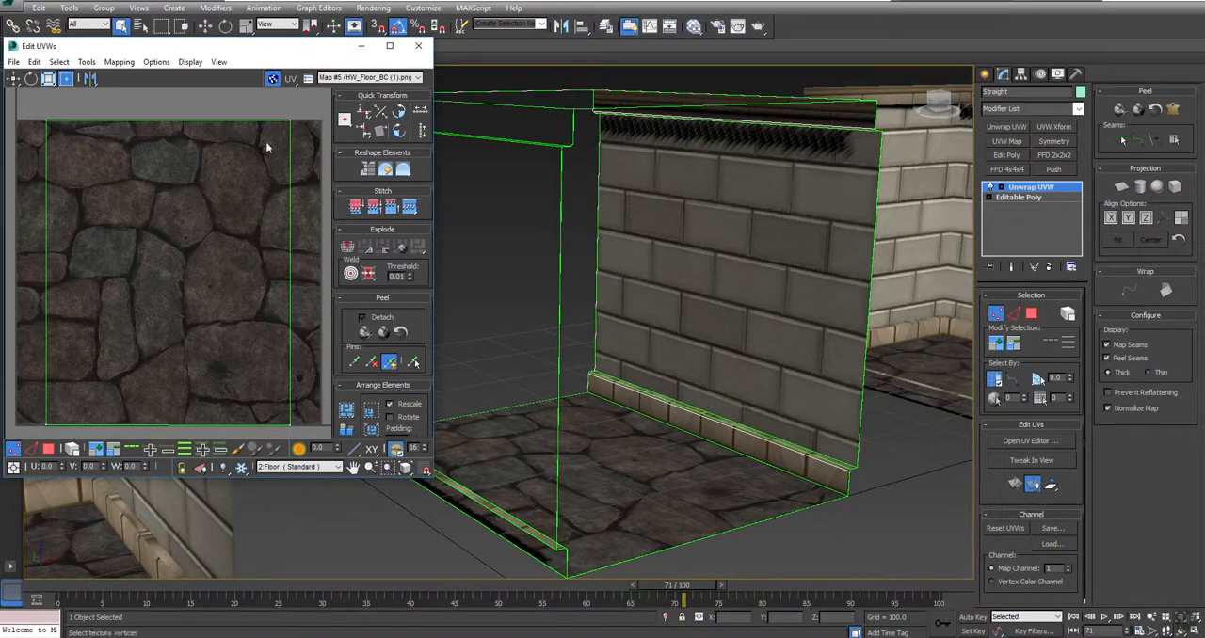
click(284, 468)
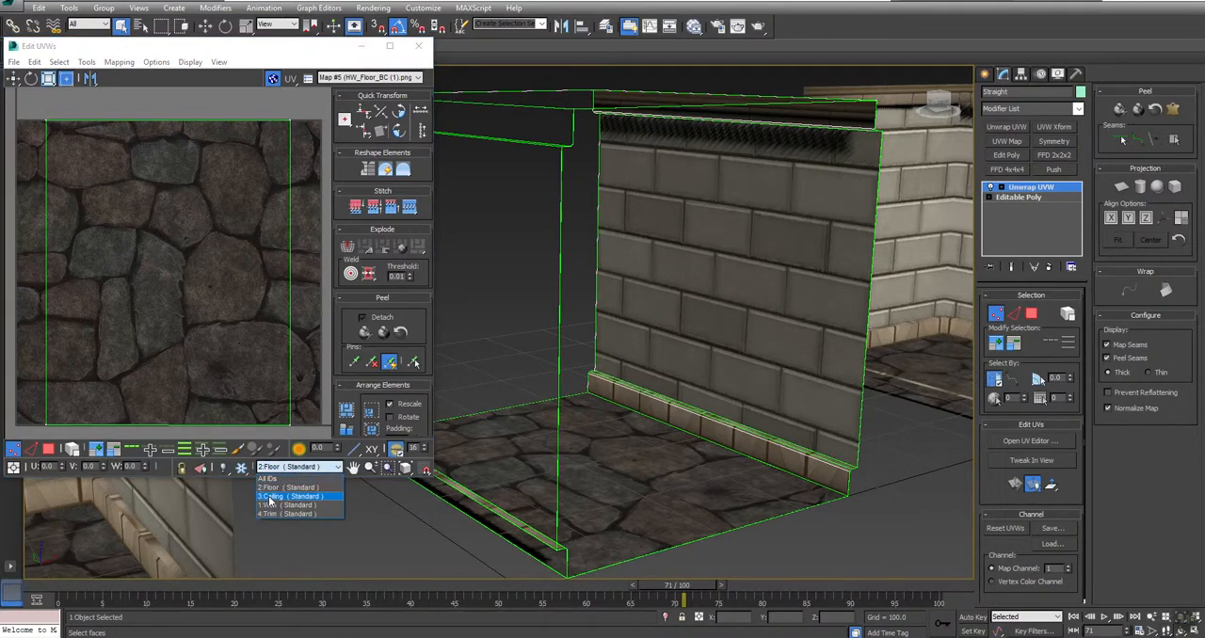
click(271, 497)
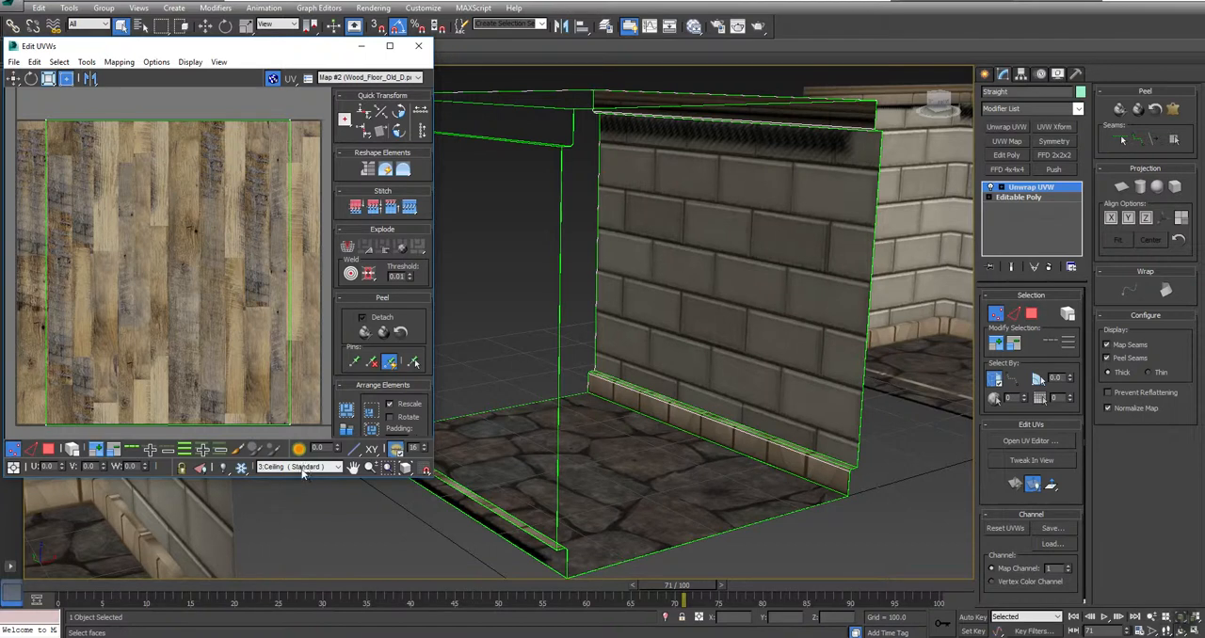
Step: Select all Ceiling UVs and rotate them in 90-degree increments until the layout lies a quarter turn from its original orientation
alt+middle_drag(632, 295, 603, 282)
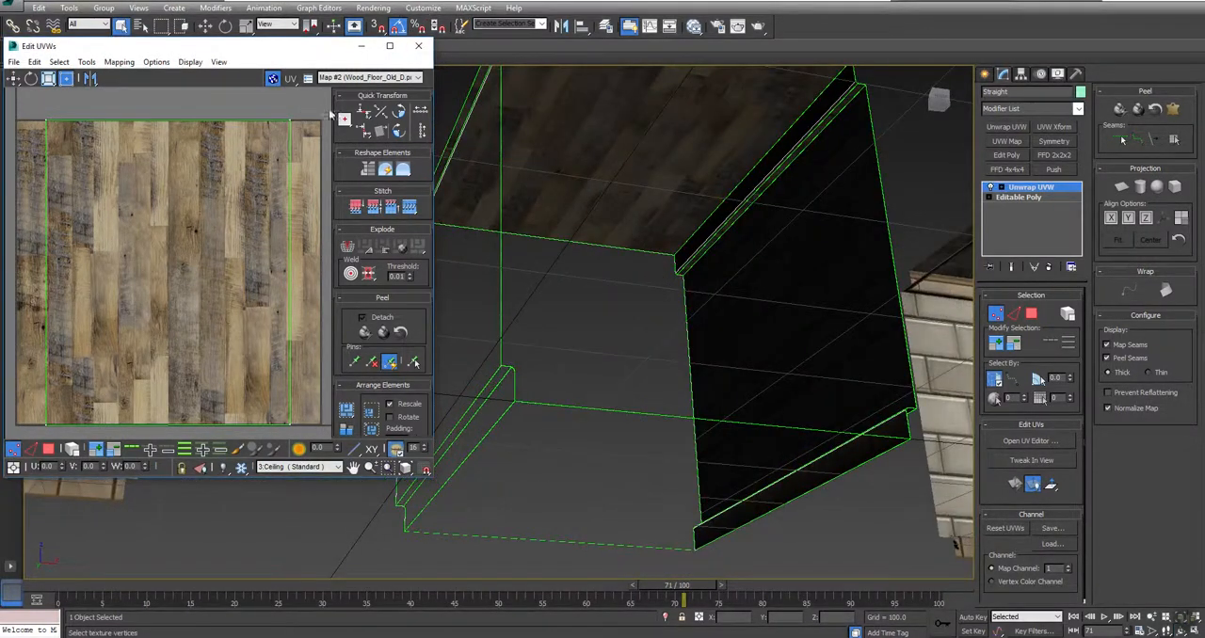
key(ctrl+a)
click(400, 133)
click(400, 133)
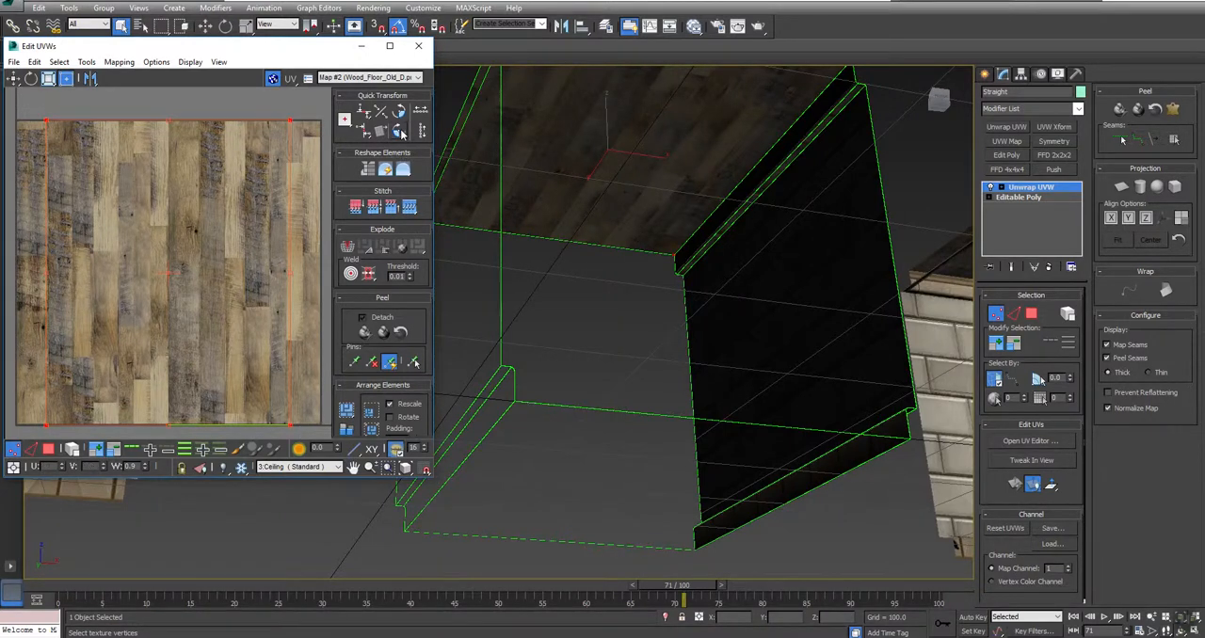
click(400, 133)
alt+middle_drag(684, 195, 489, 376)
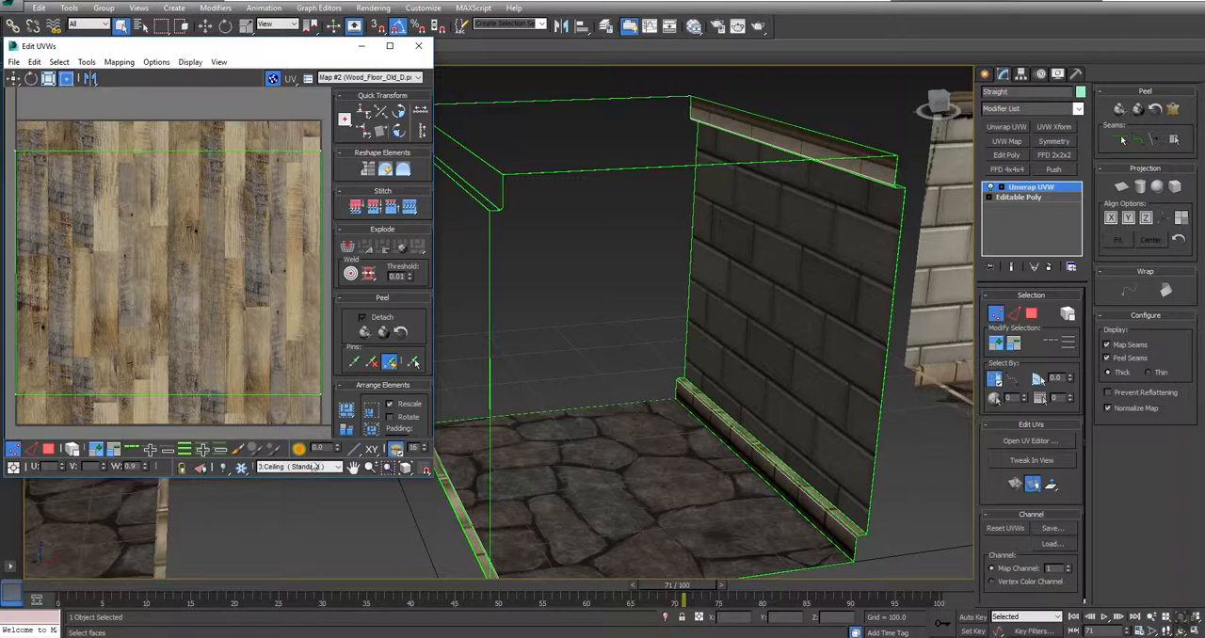
Step: Filter the UV editor to the Wall ID and move all its UVs down to the brick texture's bottom edge
click(306, 468)
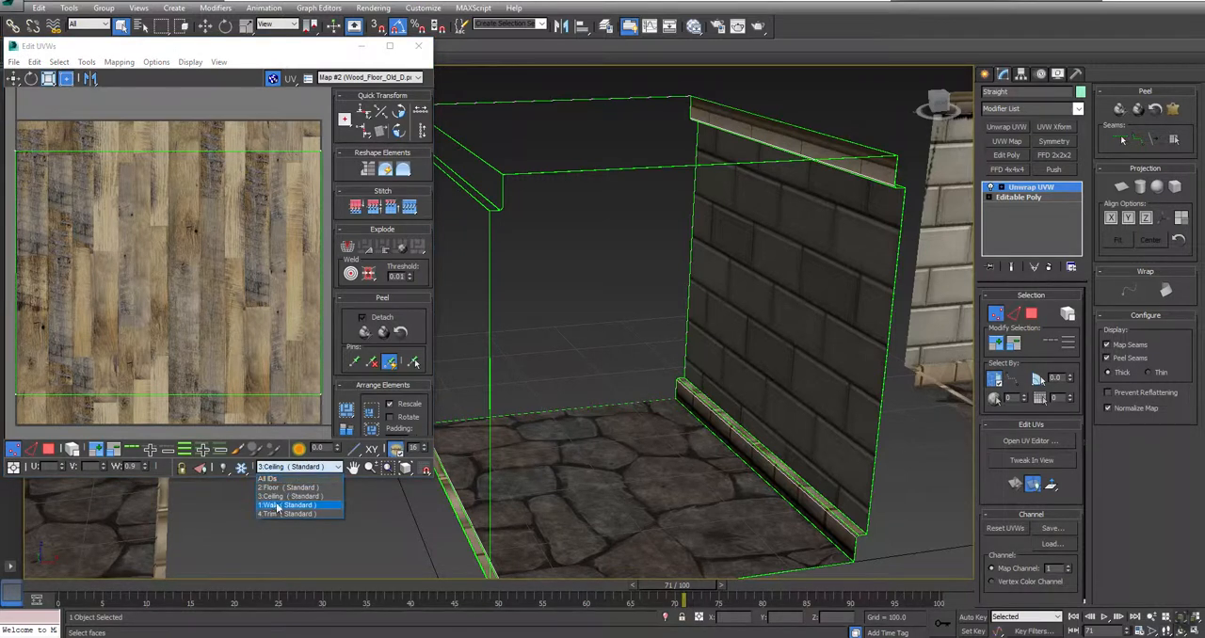
click(277, 506)
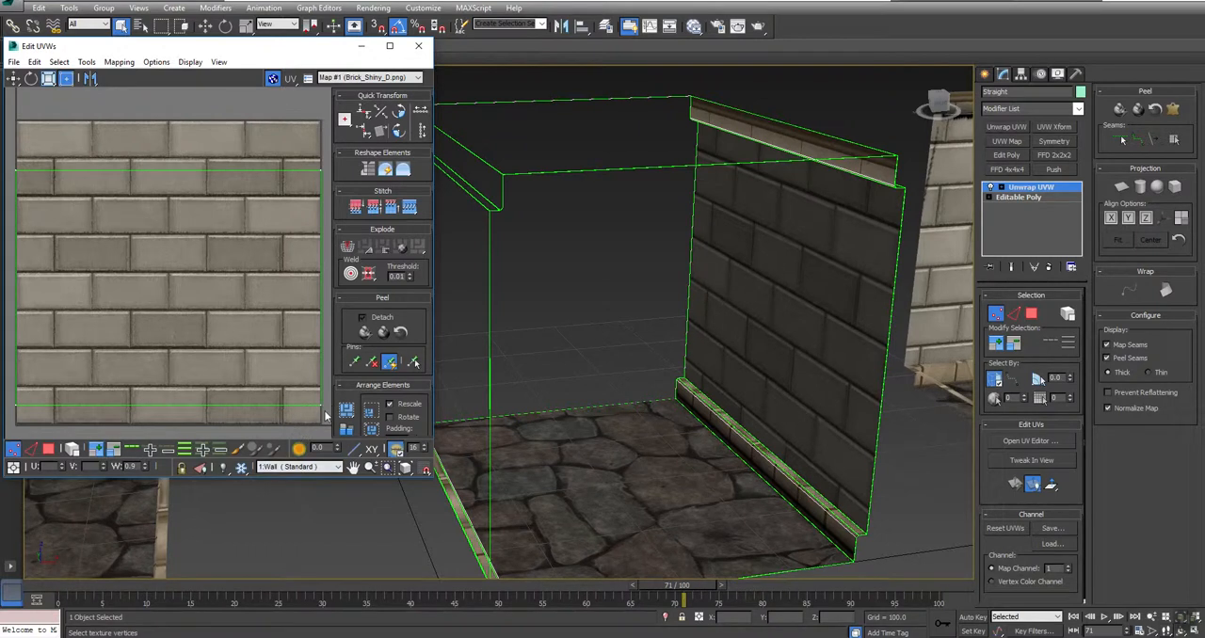
drag(325, 124, 3, 411)
scroll(127, 313, down, 5)
scroll(127, 313, up, 5)
middle_drag(98, 356, 138, 240)
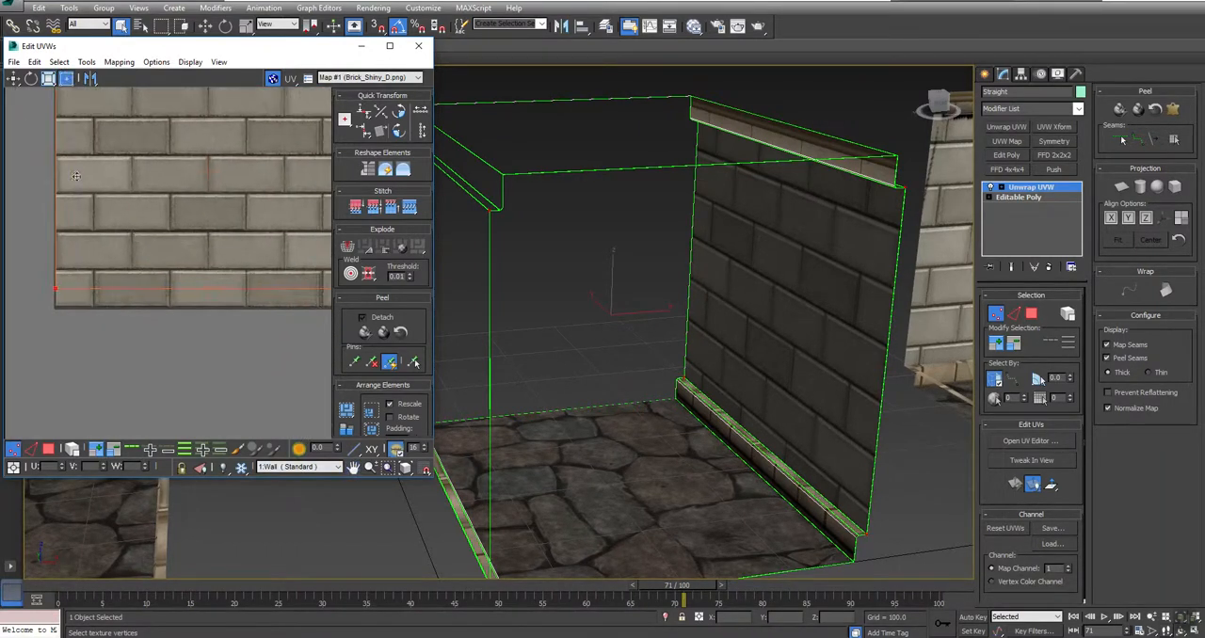
drag(14, 78, 16, 107)
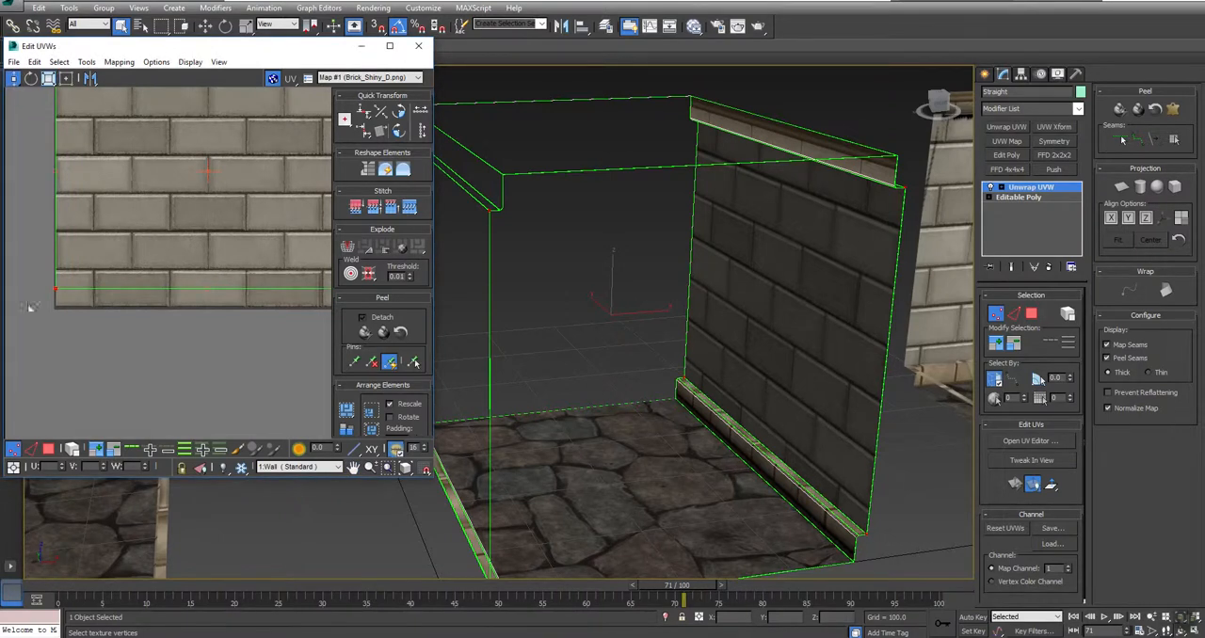
scroll(55, 299, up, 2)
drag(58, 282, 56, 335)
scroll(133, 252, down, 3)
middle_drag(164, 136, 180, 245)
scroll(122, 219, up, 3)
scroll(188, 198, down, 3)
middle_drag(192, 198, 73, 200)
scroll(67, 201, down, 3)
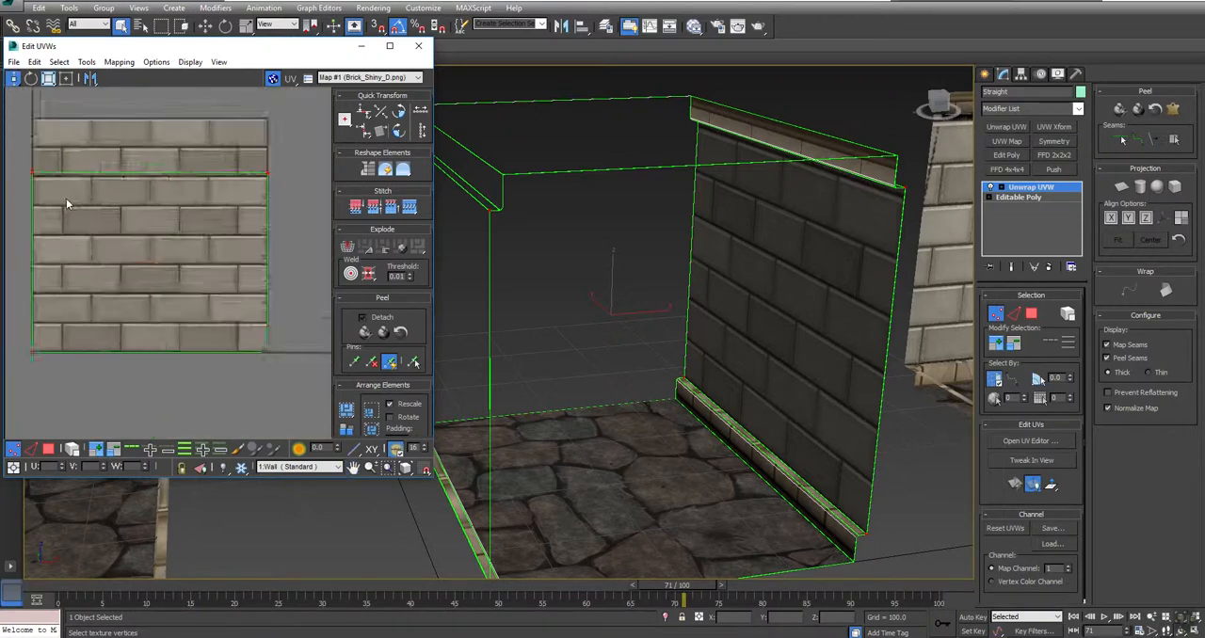
Step: Select the top vertices of the Wall UVs and lower them onto the mortar line at V 0.75
drag(22, 164, 333, 204)
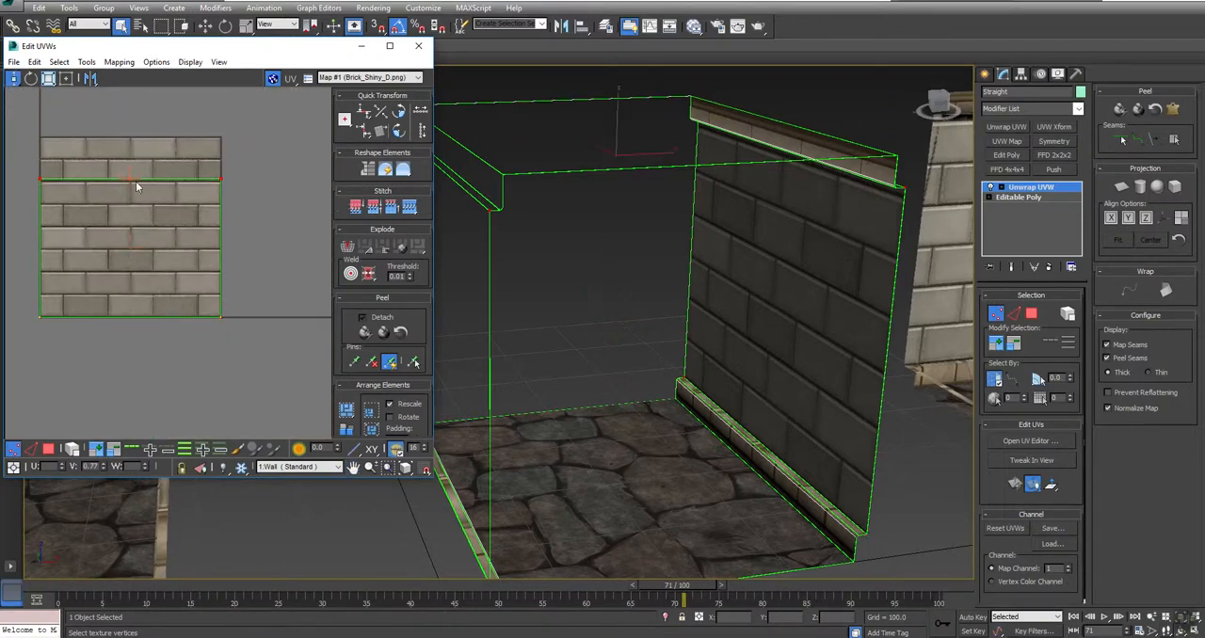
scroll(213, 176, up, 5)
drag(226, 160, 226, 182)
alt+middle_drag(740, 210, 660, 318)
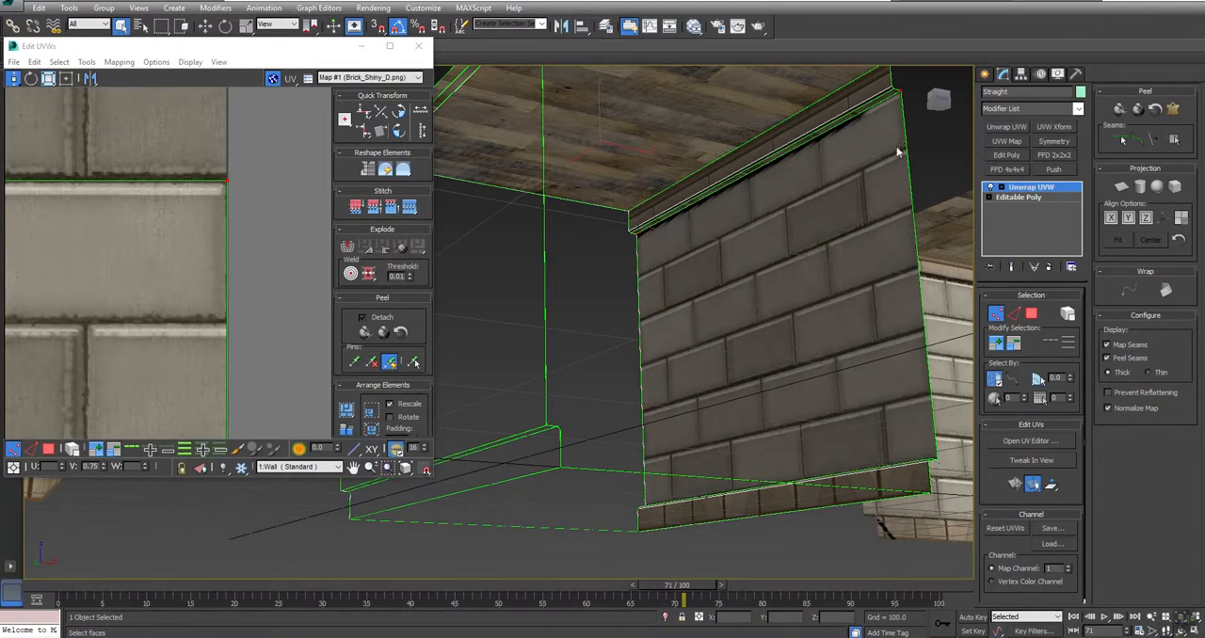
scroll(230, 224, down, 5)
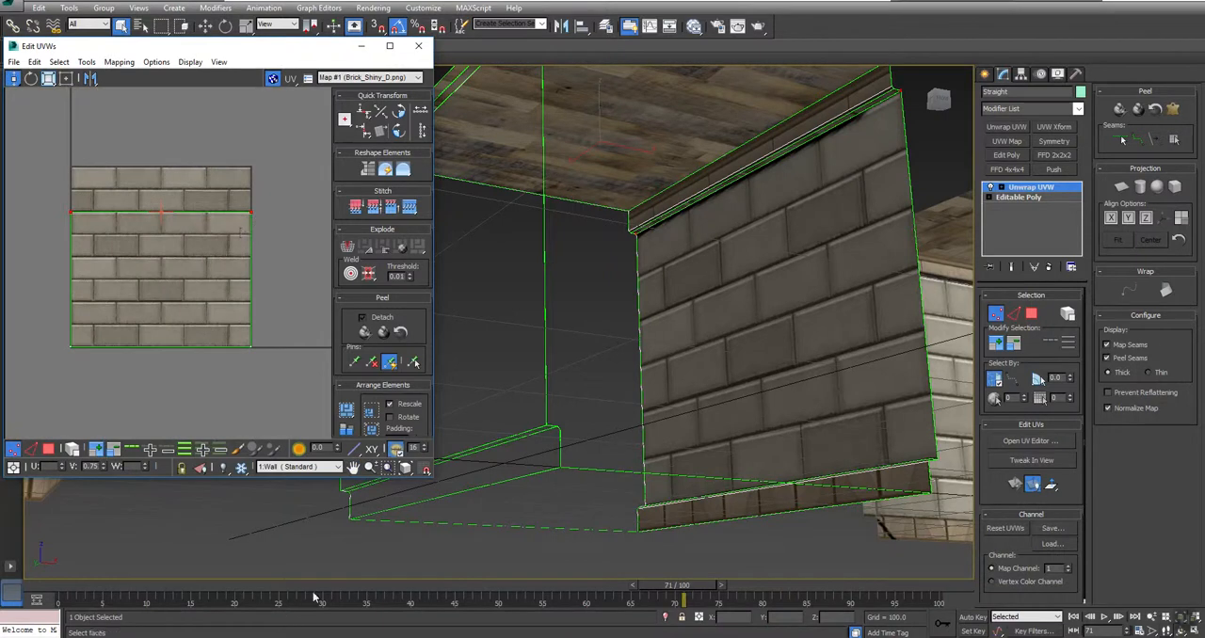
Step: Filter the UV editor to the Trim ID to show its UVs over Strip_Texture_D.tga
click(298, 469)
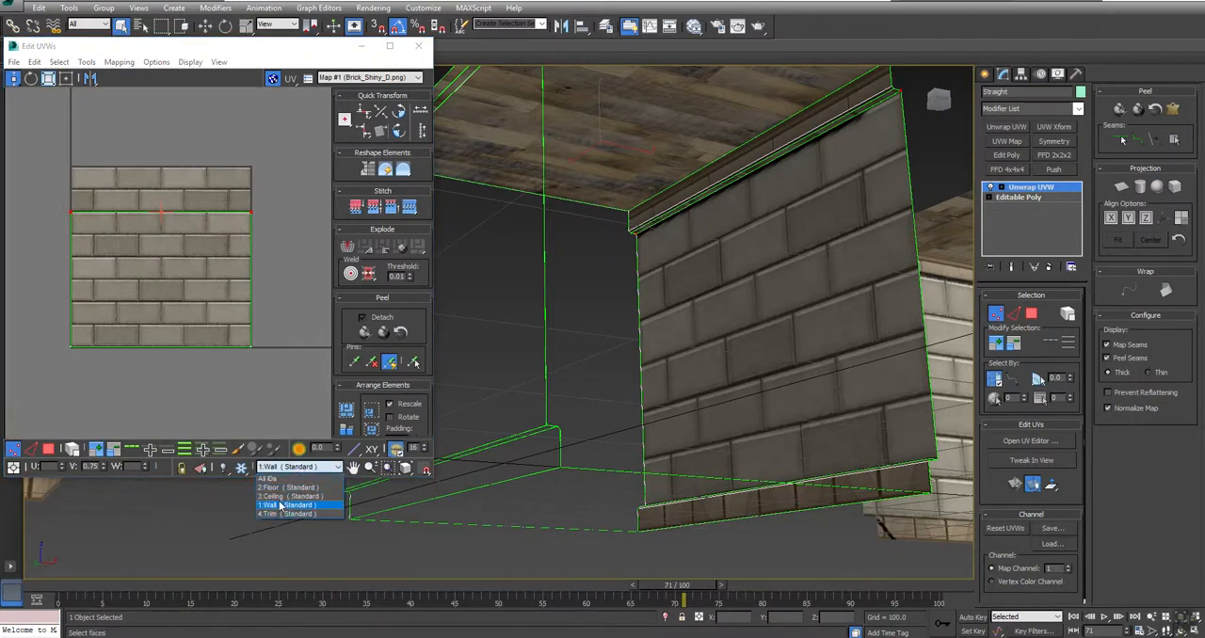
click(277, 502)
click(297, 467)
click(280, 513)
middle_drag(228, 228, 251, 223)
right_click(250, 224)
click(209, 386)
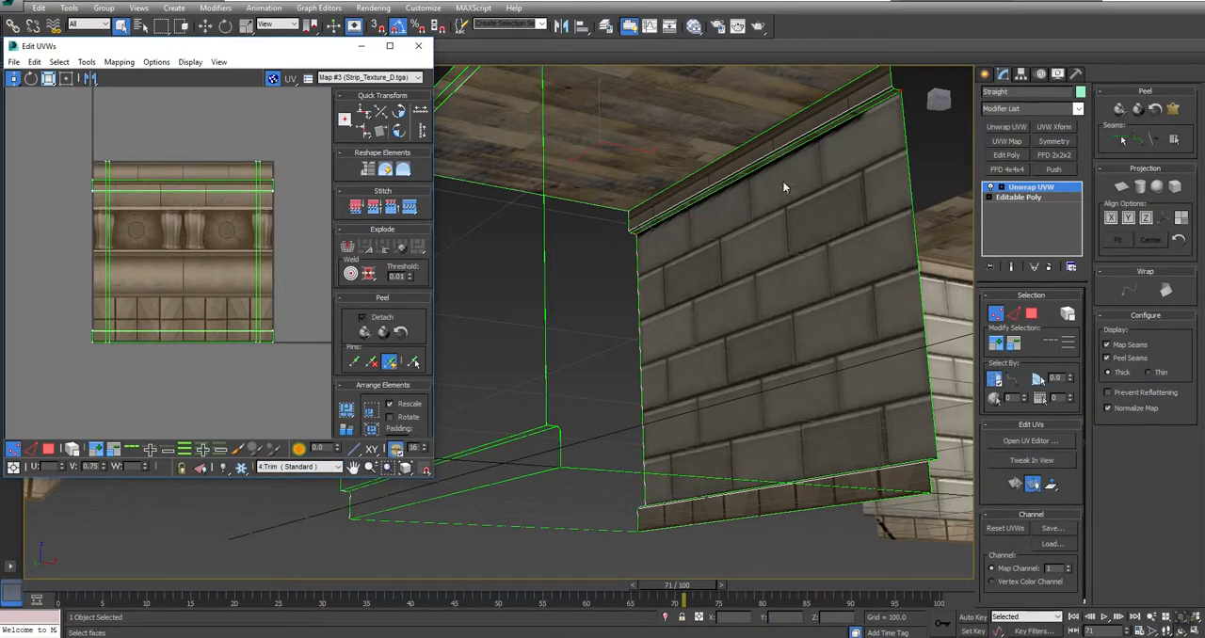
Step: Select the long edge between the upper trim's faces on the right wall and stitch the UV pieces together
alt+middle_drag(855, 135, 778, 263)
scroll(778, 264, up, 3)
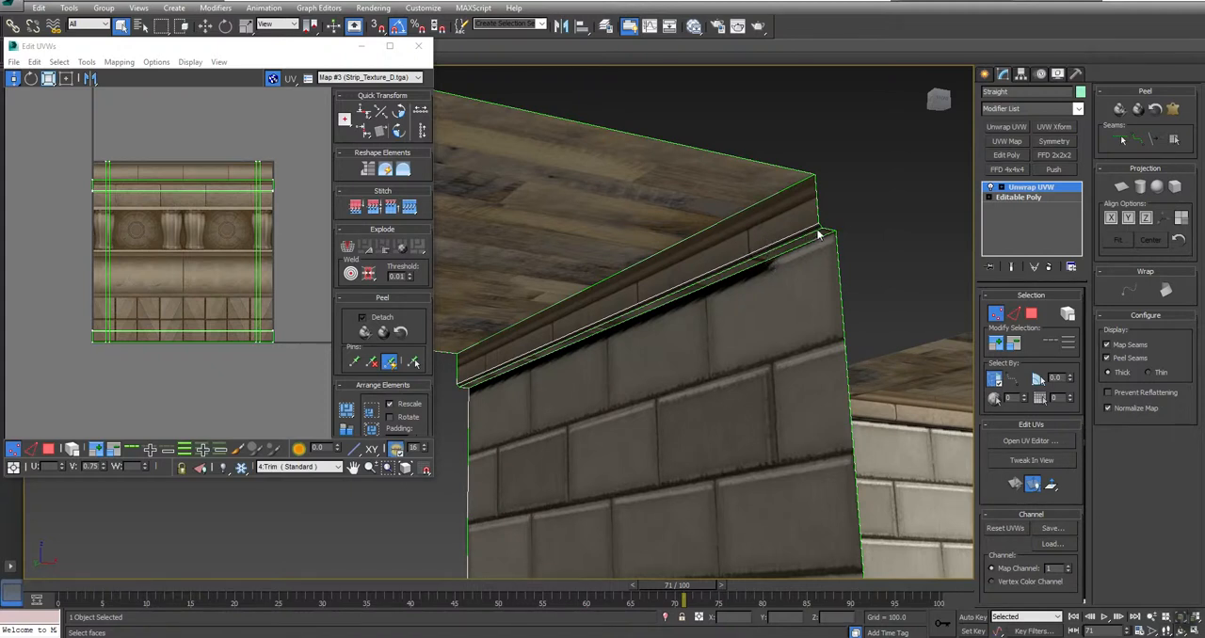
key(2)
click(216, 194)
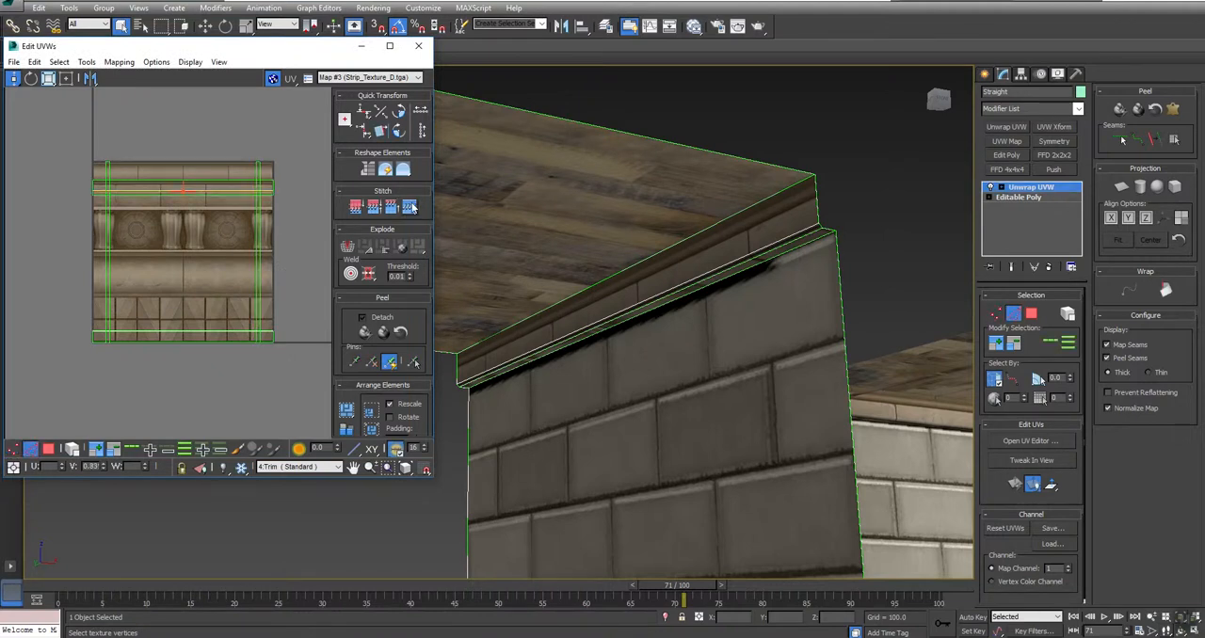
click(222, 331)
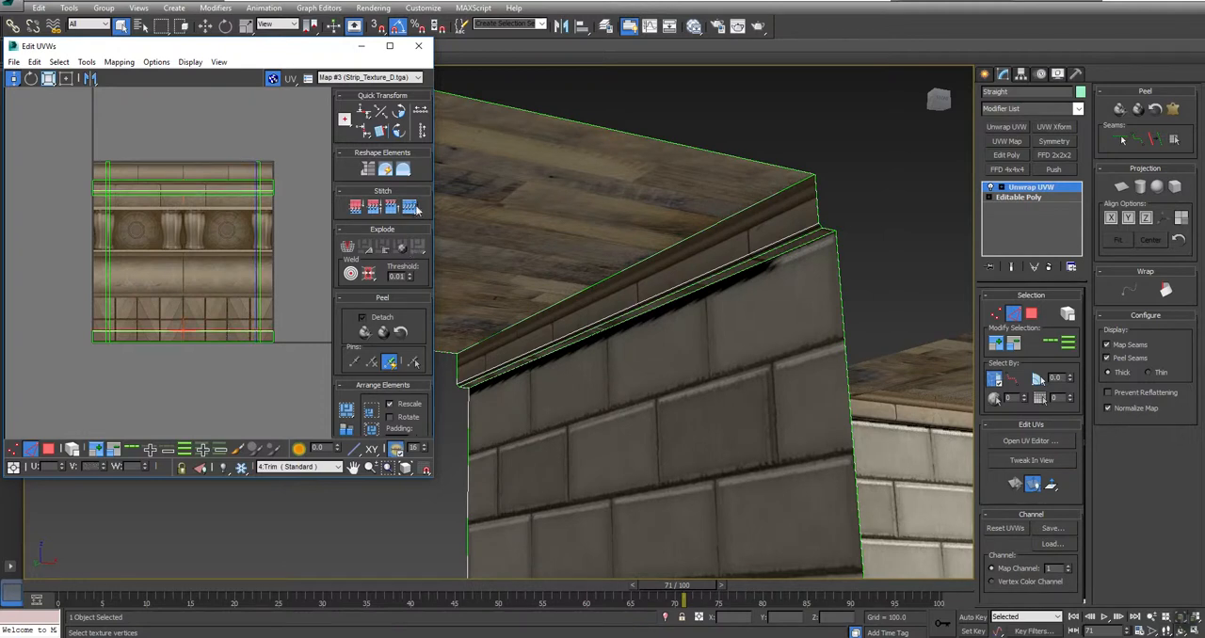
click(808, 236)
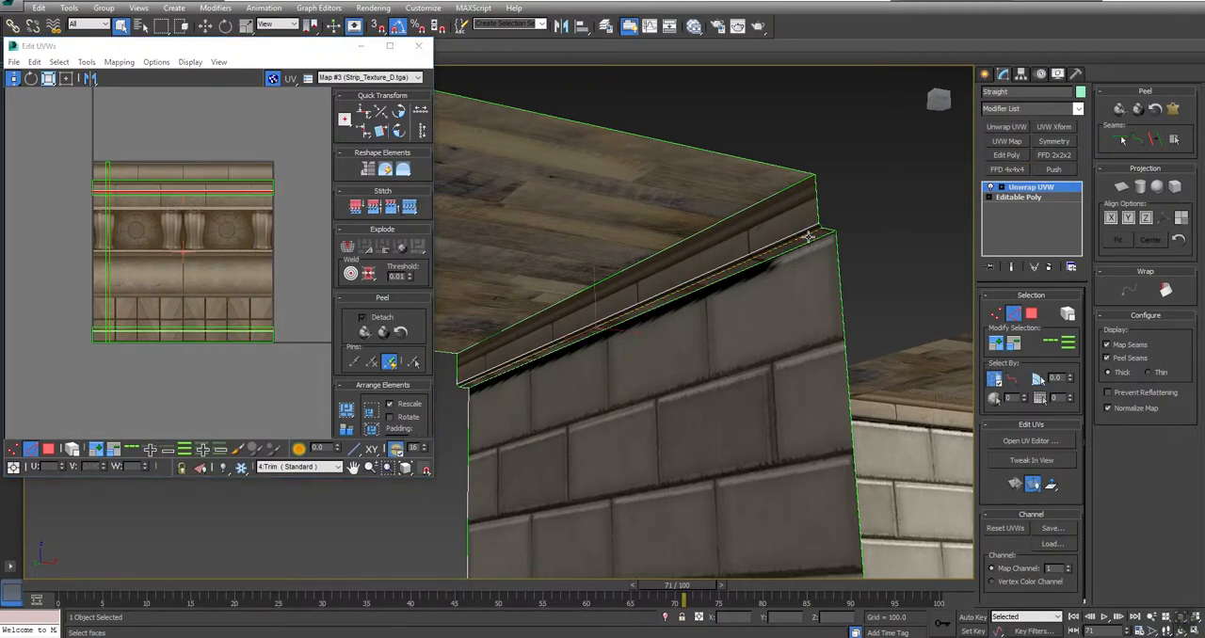
click(410, 209)
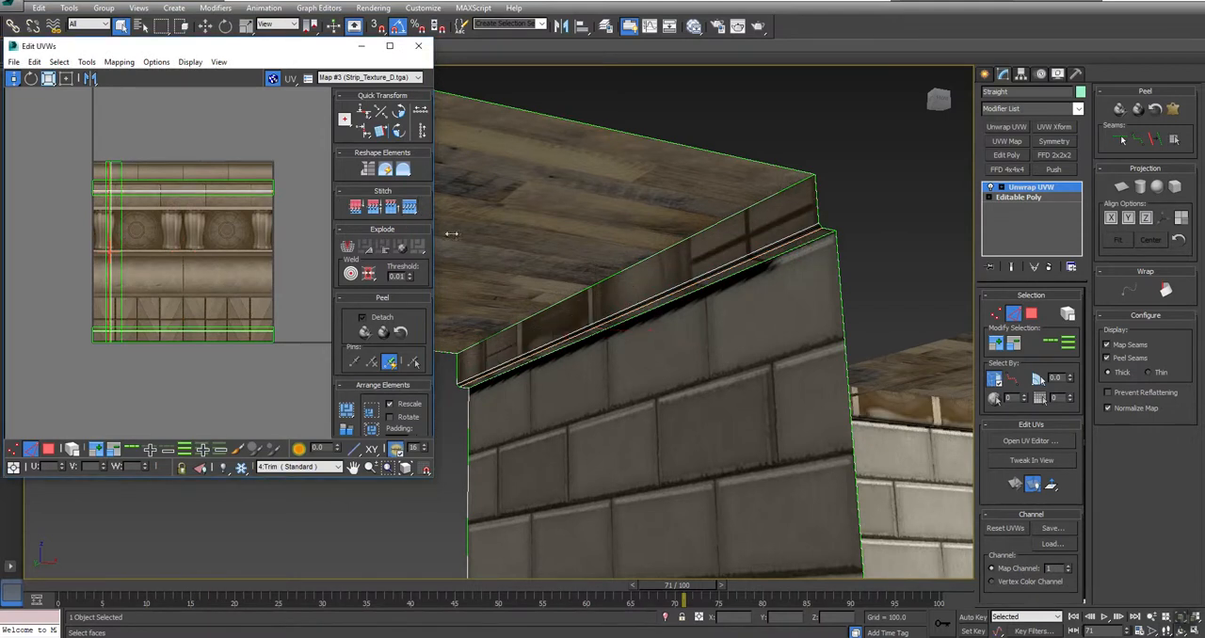
Step: Select the long edge of the lower trim along the floor and stitch its UV pieces together
alt+middle_drag(629, 368, 557, 347)
scroll(722, 344, down, 4)
alt+middle_drag(737, 345, 562, 386)
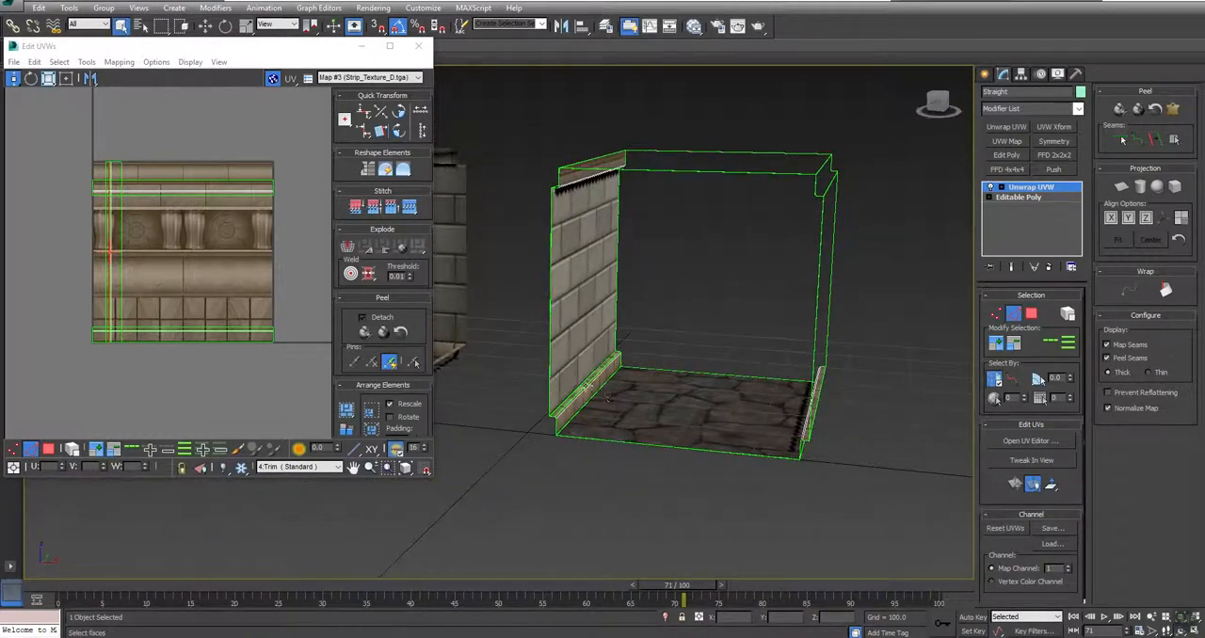
scroll(570, 388, up, 4)
click(590, 390)
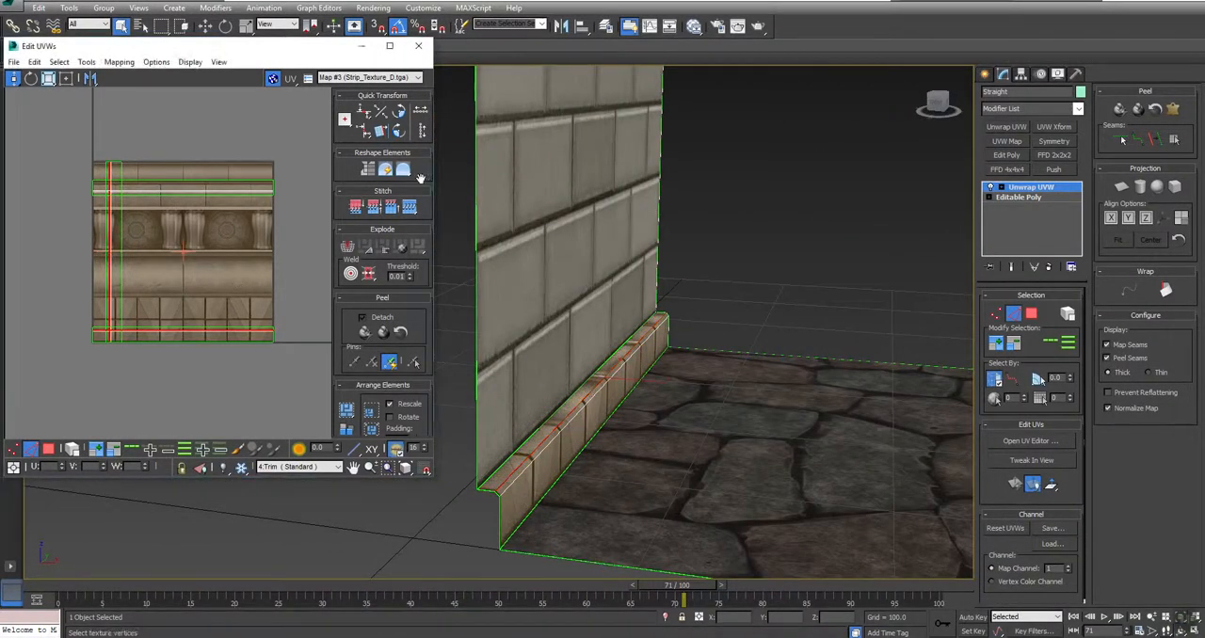
click(415, 209)
alt+middle_drag(866, 452, 585, 378)
click(876, 431)
right_click(579, 379)
click(136, 426)
Step: In polygon mode, select the vertical trim UV elements and rotate them 90 degrees so they lie horizontally
click(49, 448)
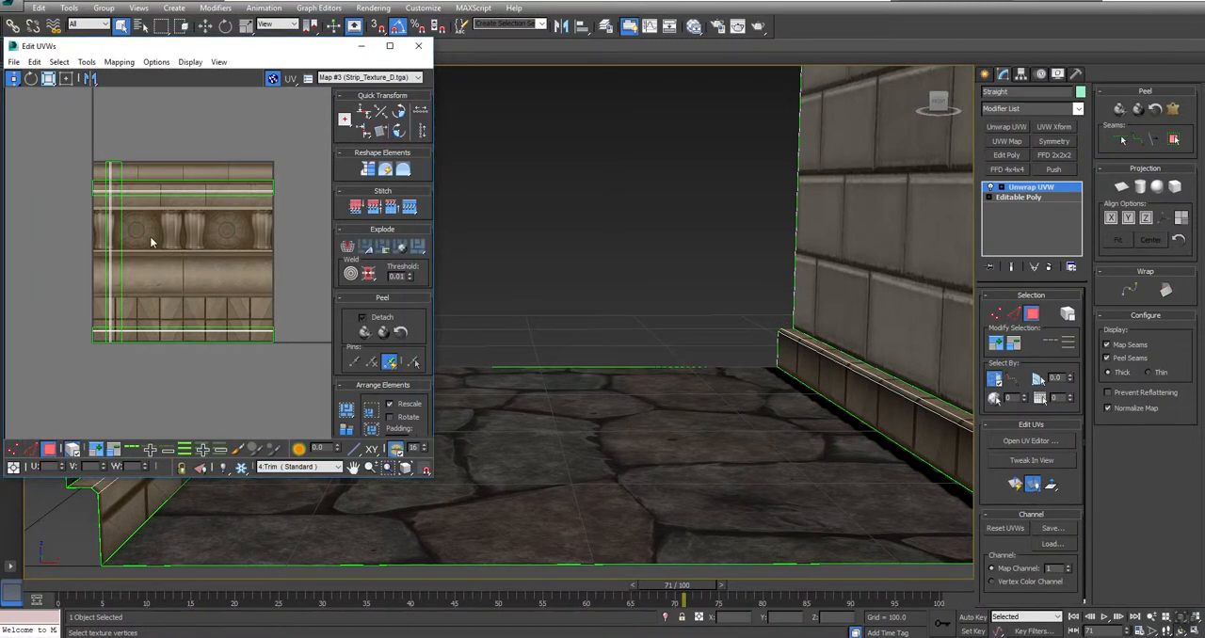
drag(34, 236, 33, 237)
click(400, 133)
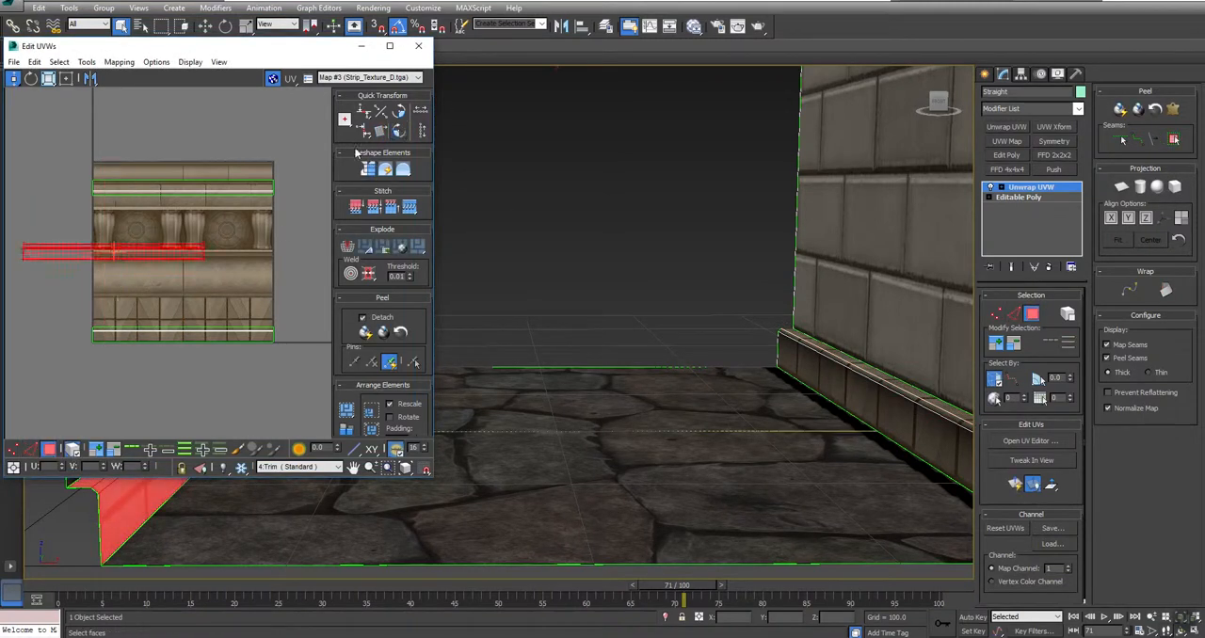
click(271, 296)
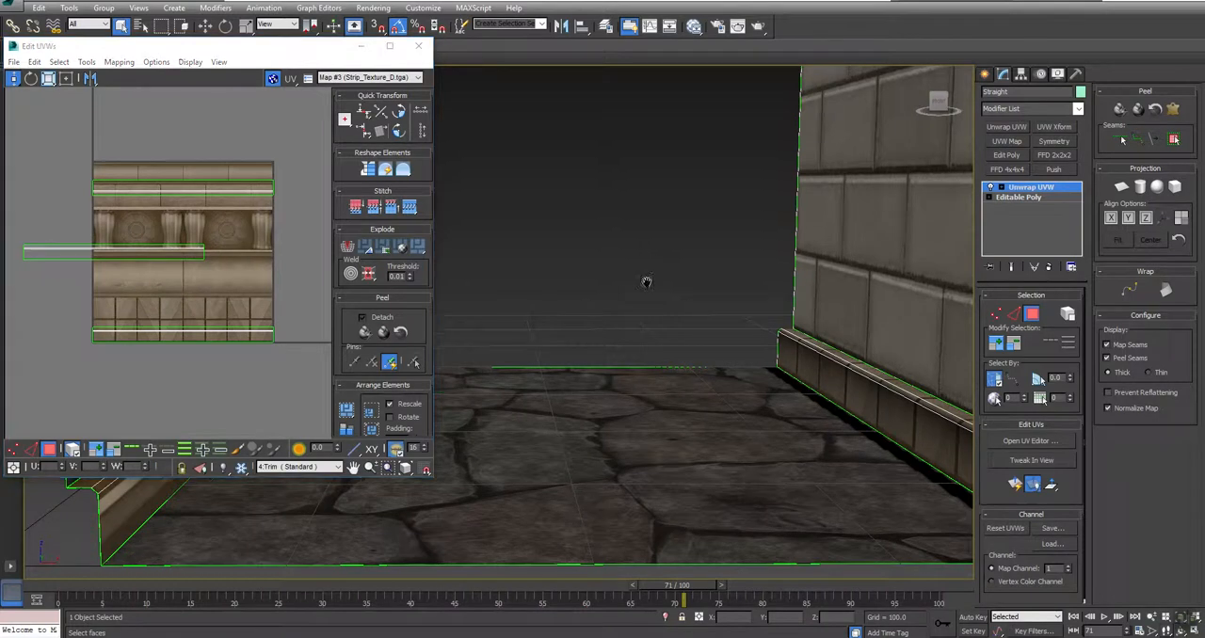
scroll(645, 273, down, 8)
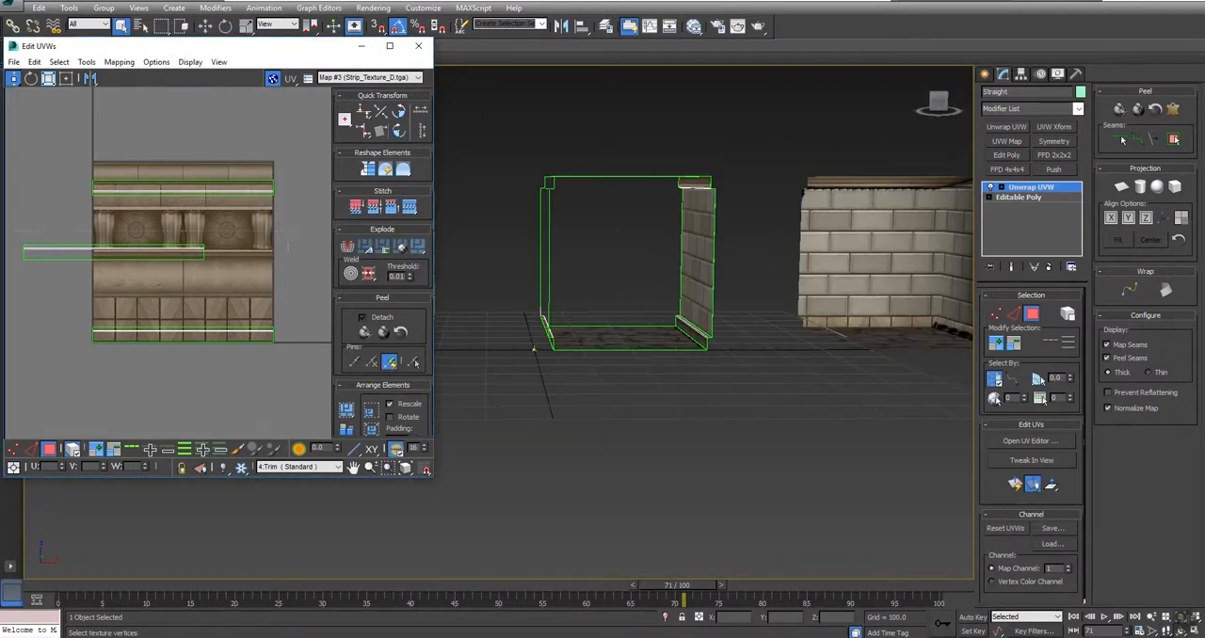
Step: Select the trim UV element near the texture's top and rotate it in 90-degree increments back to horizontal
click(38, 253)
drag(239, 208, 322, 214)
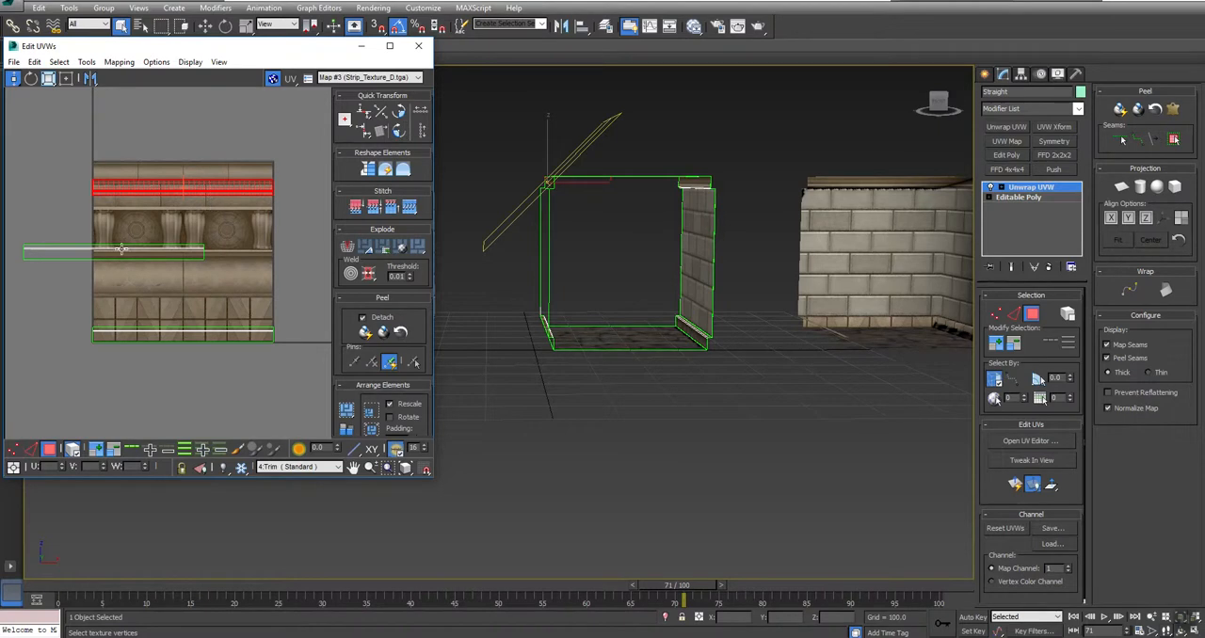
middle_drag(121, 250, 155, 258)
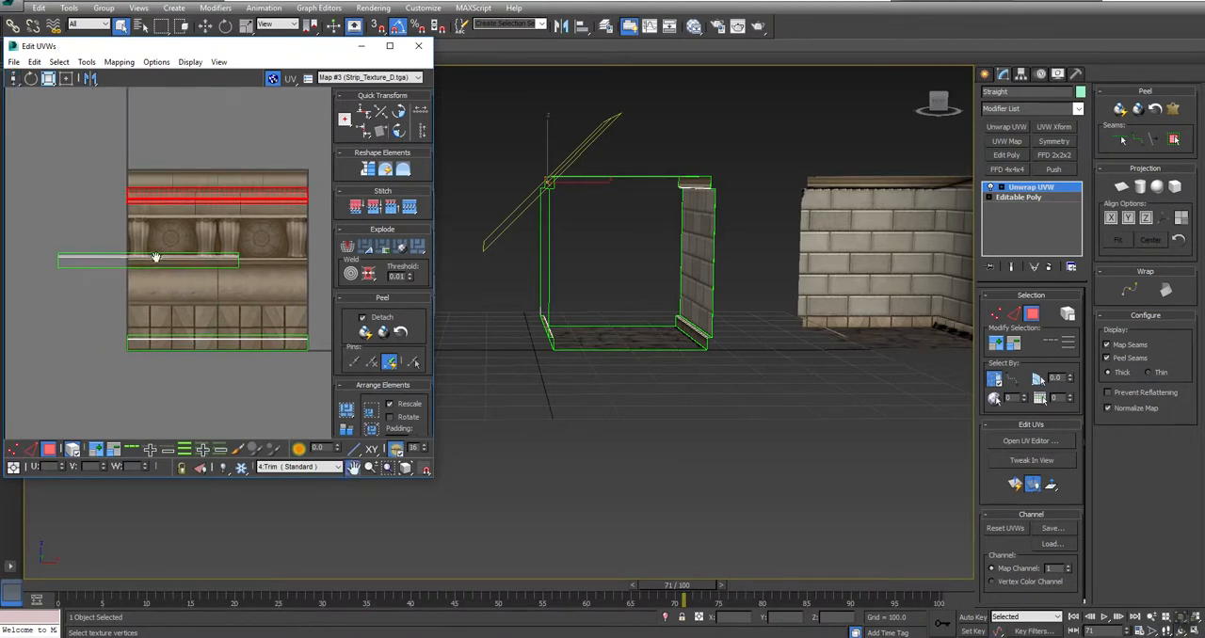
click(395, 138)
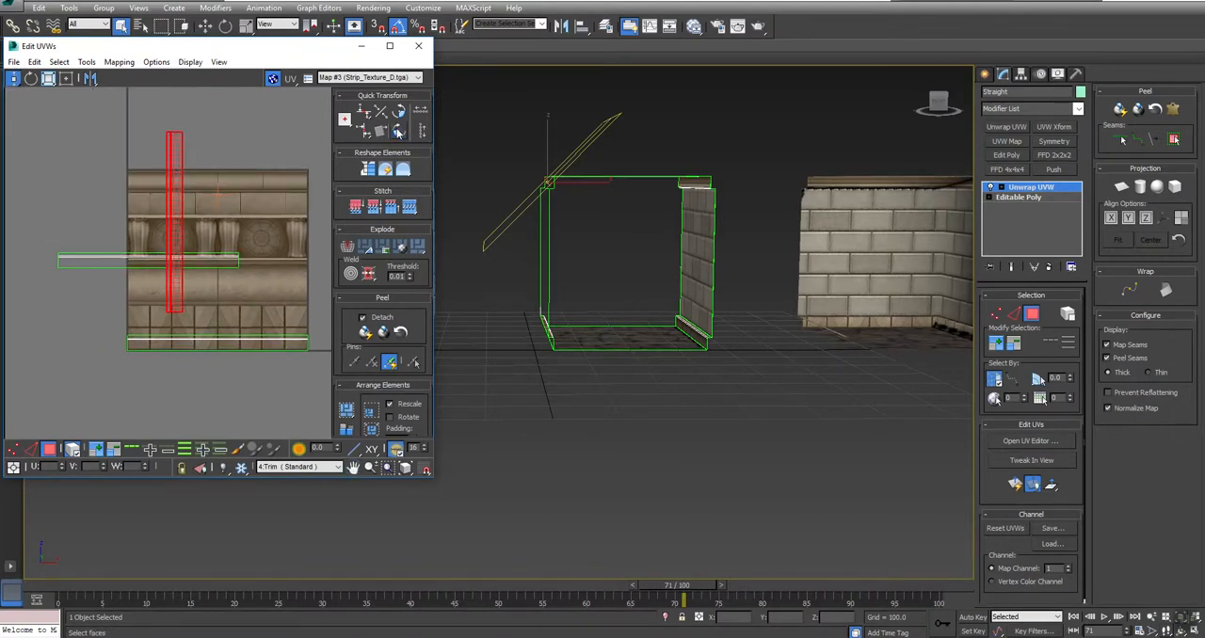
click(398, 132)
click(397, 132)
click(397, 132)
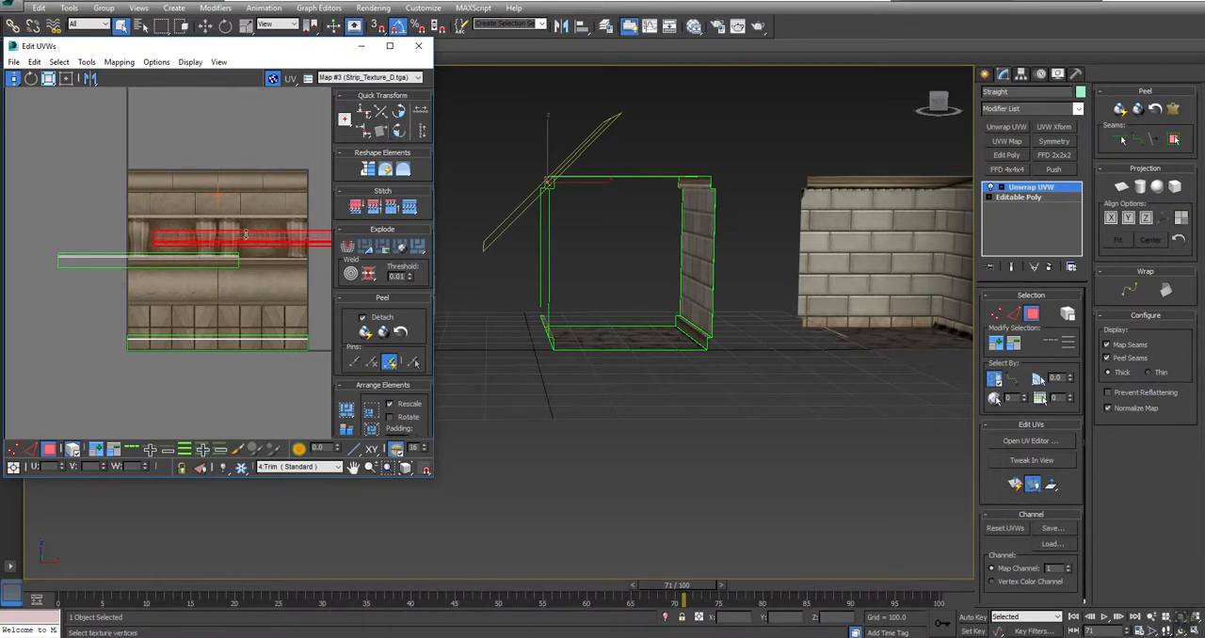
Step: Select the right wall's upper trim, rotate its UV element 180 degrees and move it up to the texture's upper block band
alt+middle_drag(664, 210, 605, 248)
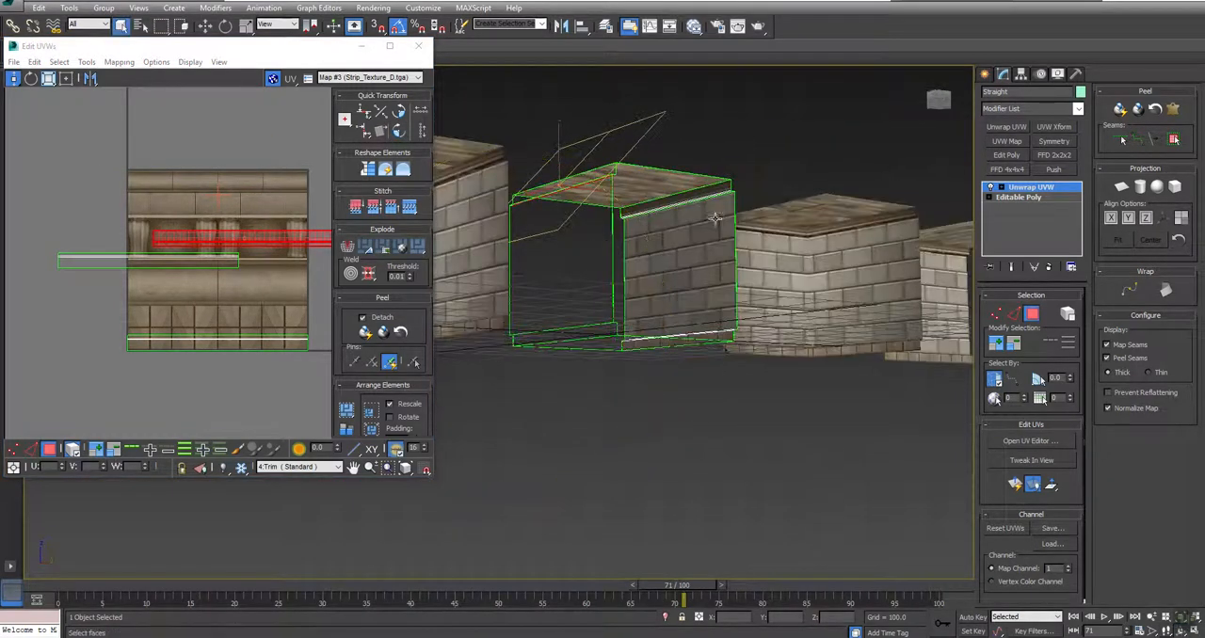
click(724, 186)
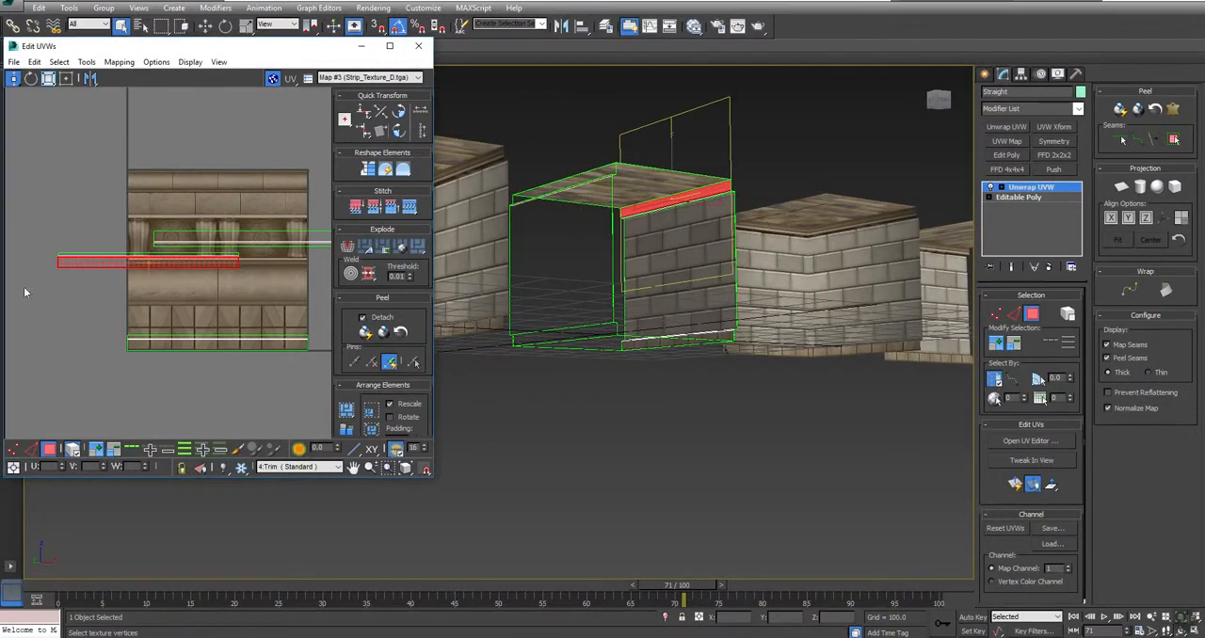
drag(76, 249, 78, 250)
alt+middle_drag(605, 248, 705, 222)
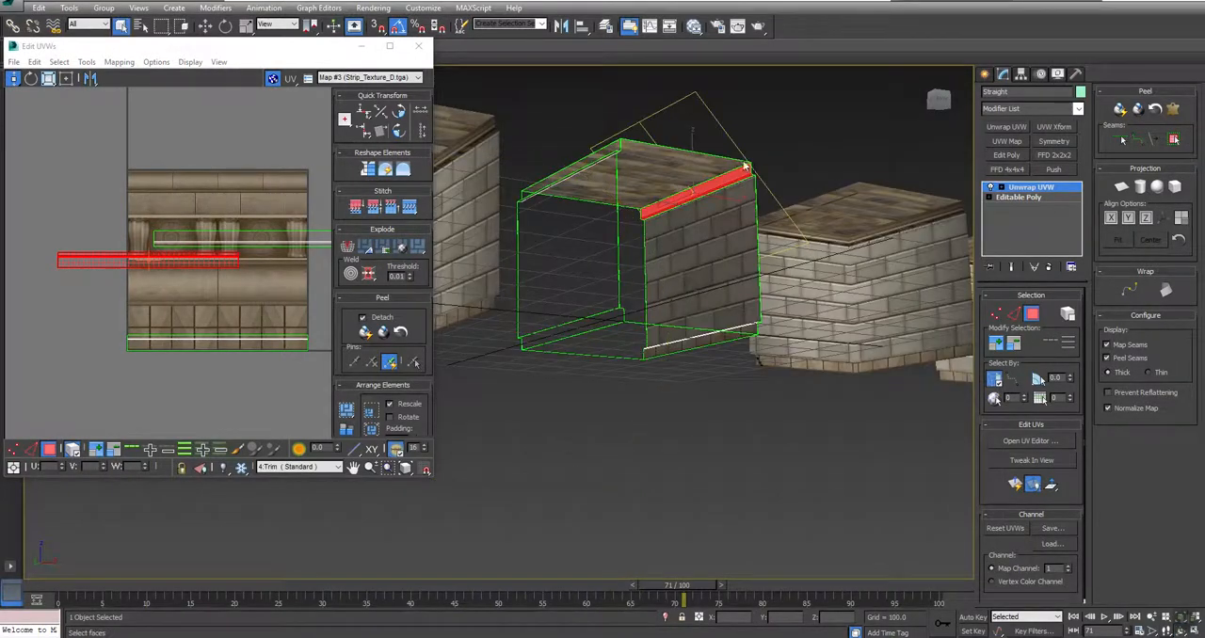
scroll(743, 167, up, 5)
middle_drag(258, 247, 242, 243)
click(400, 132)
click(400, 132)
drag(194, 279, 222, 192)
Step: Select the opposite upper trim's UV element and move it up from the carved band to the upper block band
click(292, 235)
middle_drag(624, 388, 706, 379)
scroll(705, 379, down, 5)
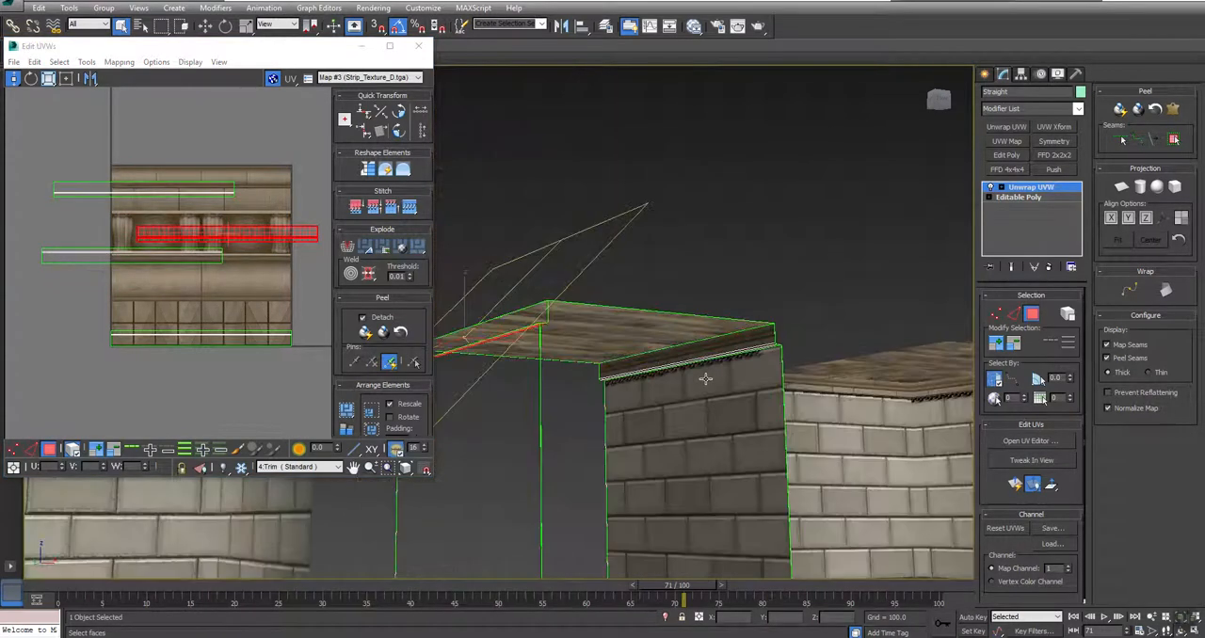
drag(257, 231, 257, 195)
Step: Select the left lower trim's UV element and move it down onto the tile band at the texture's bottom
click(175, 257)
alt+middle_drag(645, 429, 523, 423)
drag(192, 258, 191, 340)
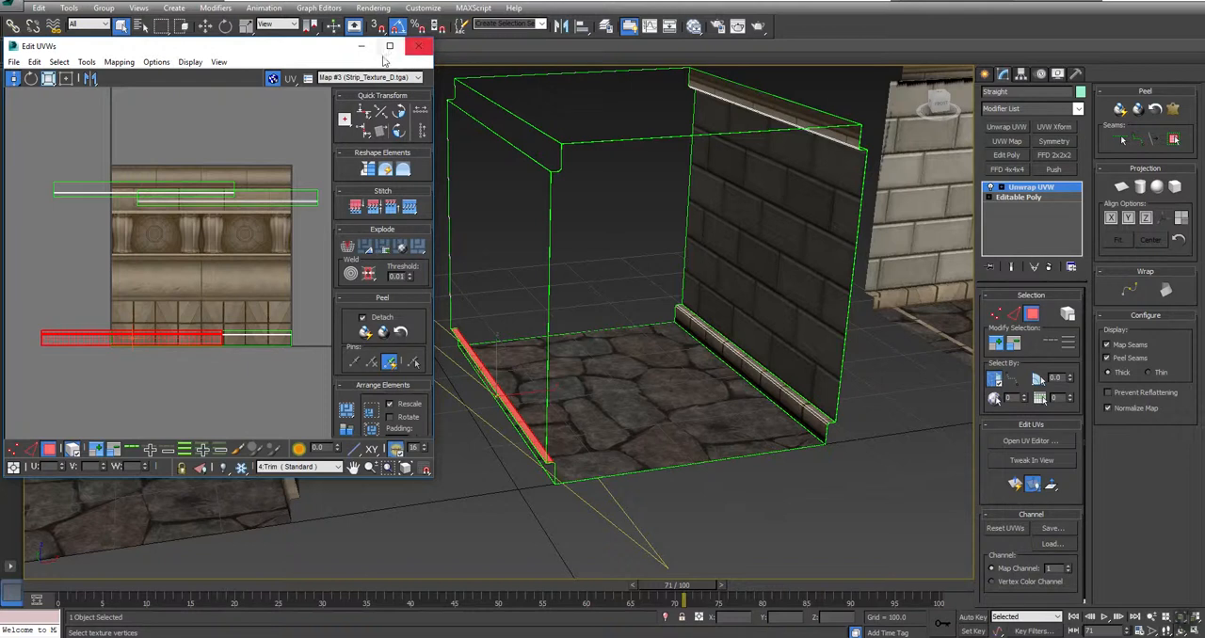
Step: Maximize the UV editor and move the lower trim element sideways until it lines up with the texture's side and bottom edges
click(390, 46)
scroll(650, 360, up, 3)
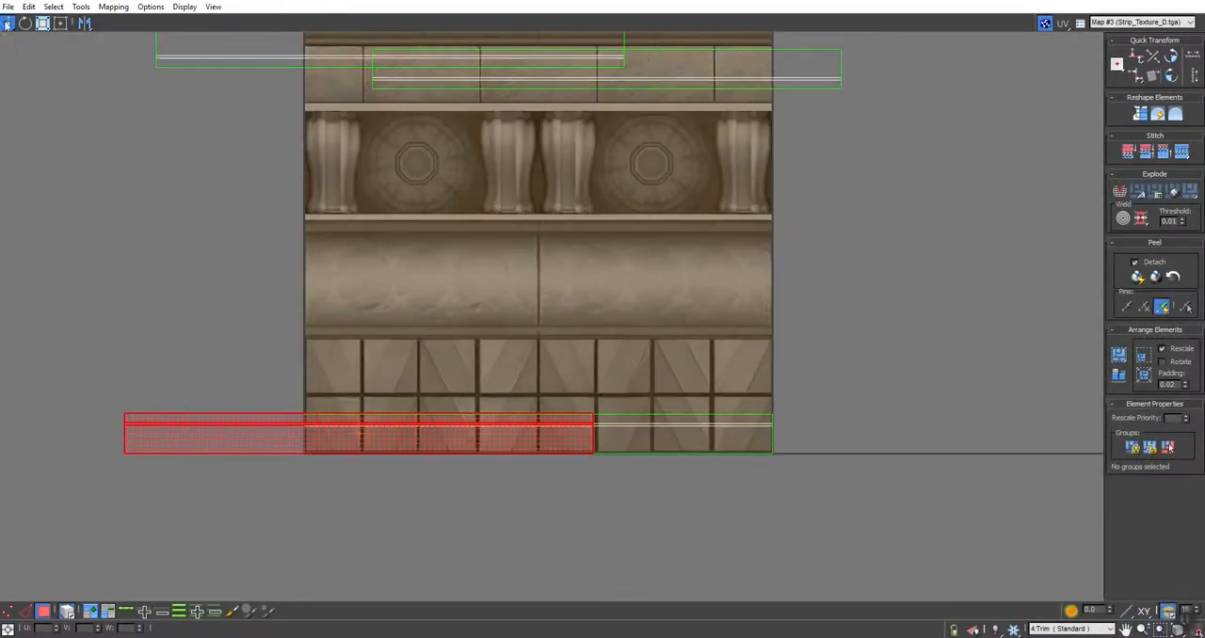
drag(307, 432, 508, 439)
scroll(772, 449, up, 5)
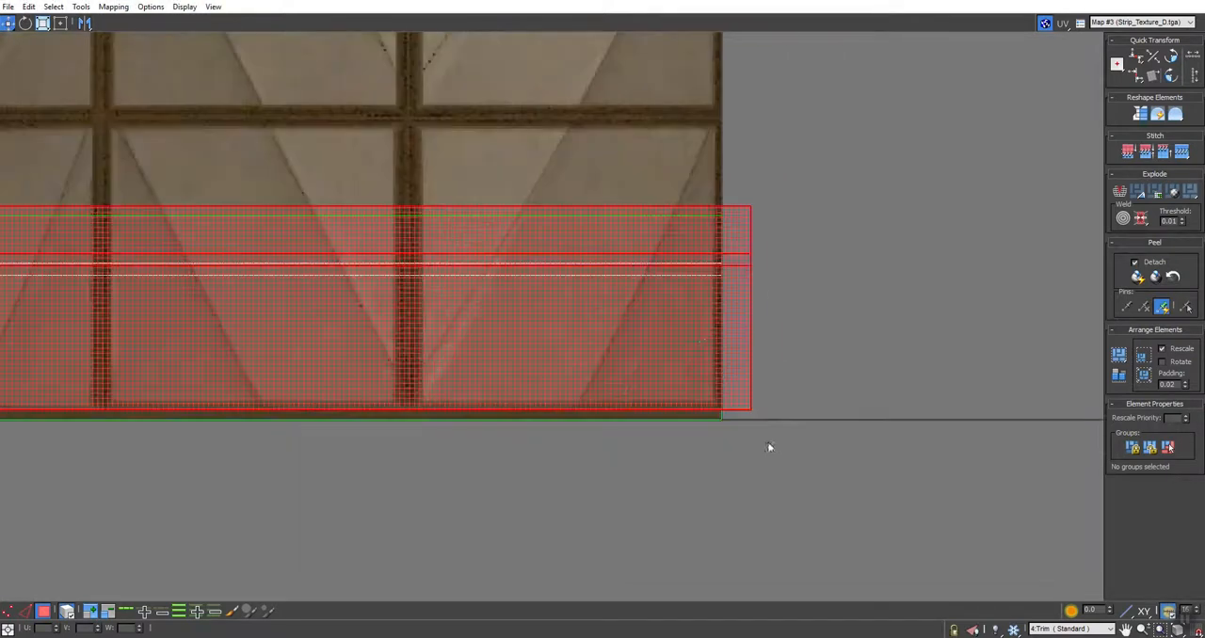
drag(701, 304, 674, 312)
scroll(674, 310, down, 5)
middle_drag(699, 186, 736, 302)
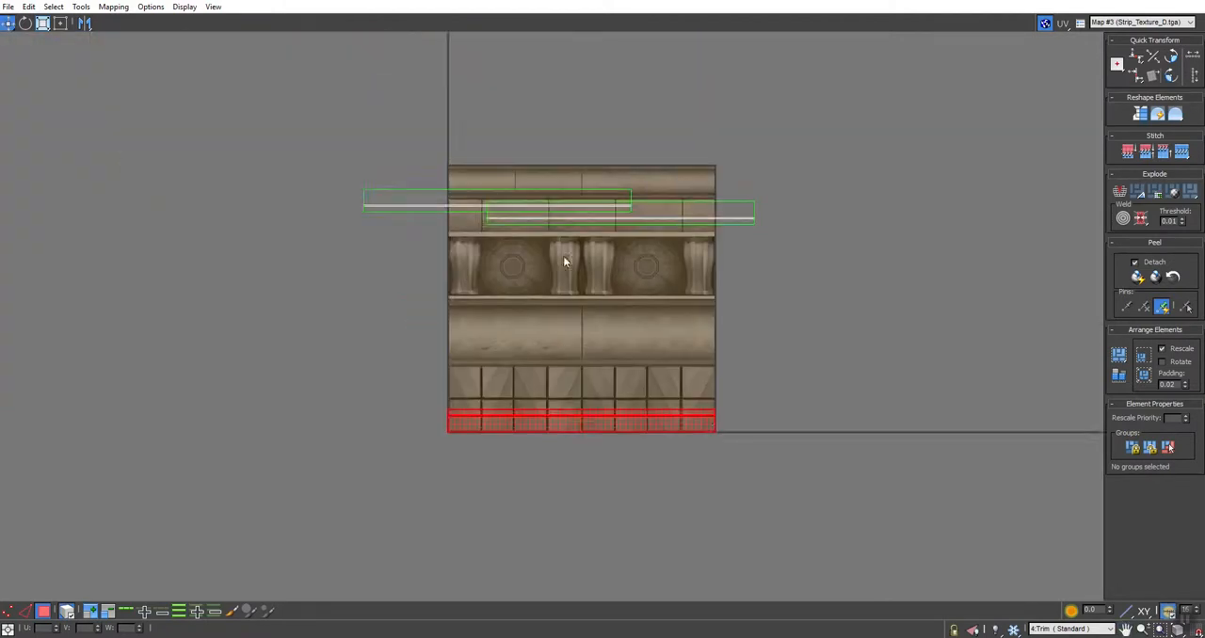
Step: Select the offset upper trim's UV element and move it on top of the other upper trim element
scroll(547, 203, up, 3)
click(829, 231)
drag(829, 231, 571, 199)
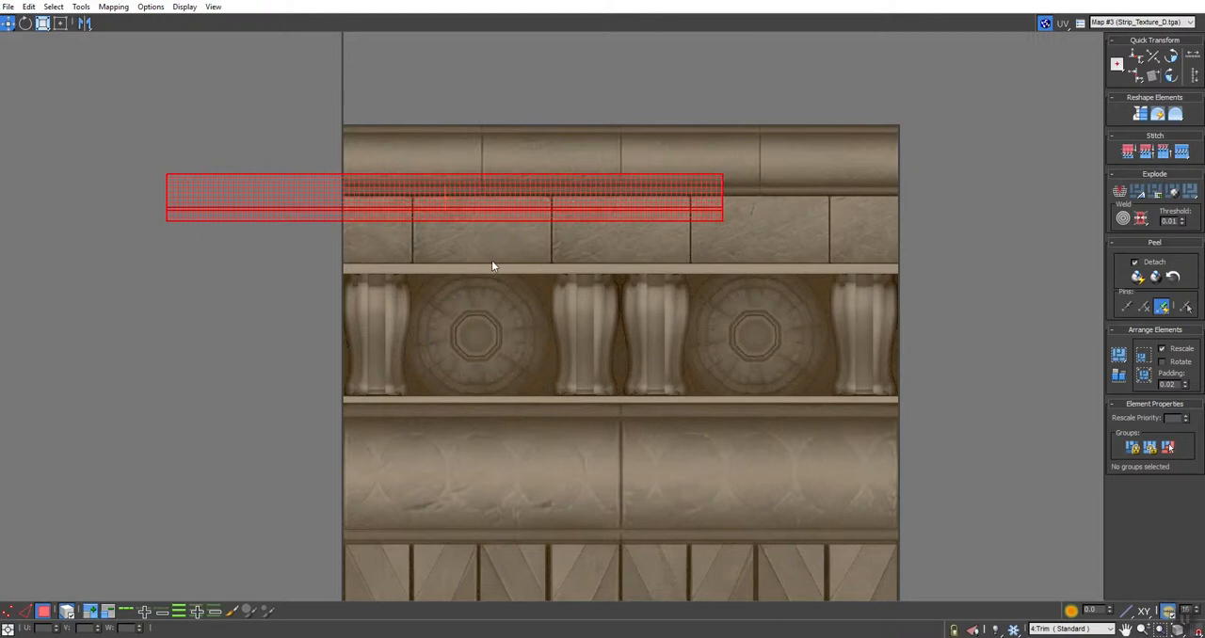
Step: Switch to UV vertex selection and align the overlapping upper trims' vertices horizontally, row by row
key(1)
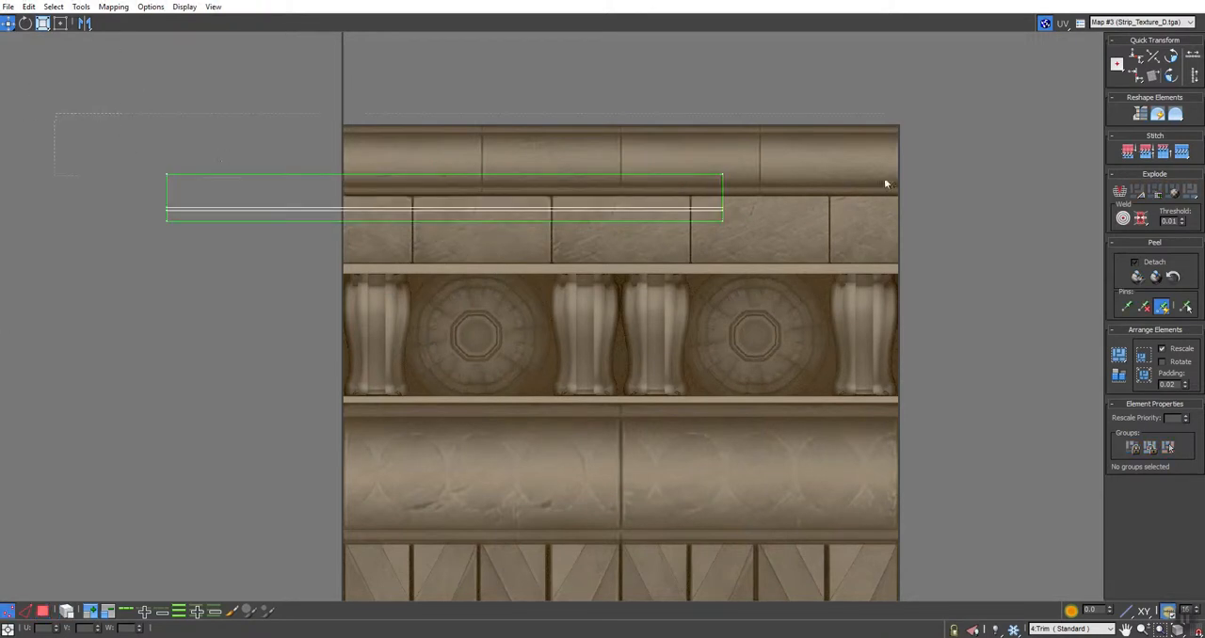
drag(901, 180, 901, 180)
drag(781, 187, 86, 209)
drag(12, 219, 81, 218)
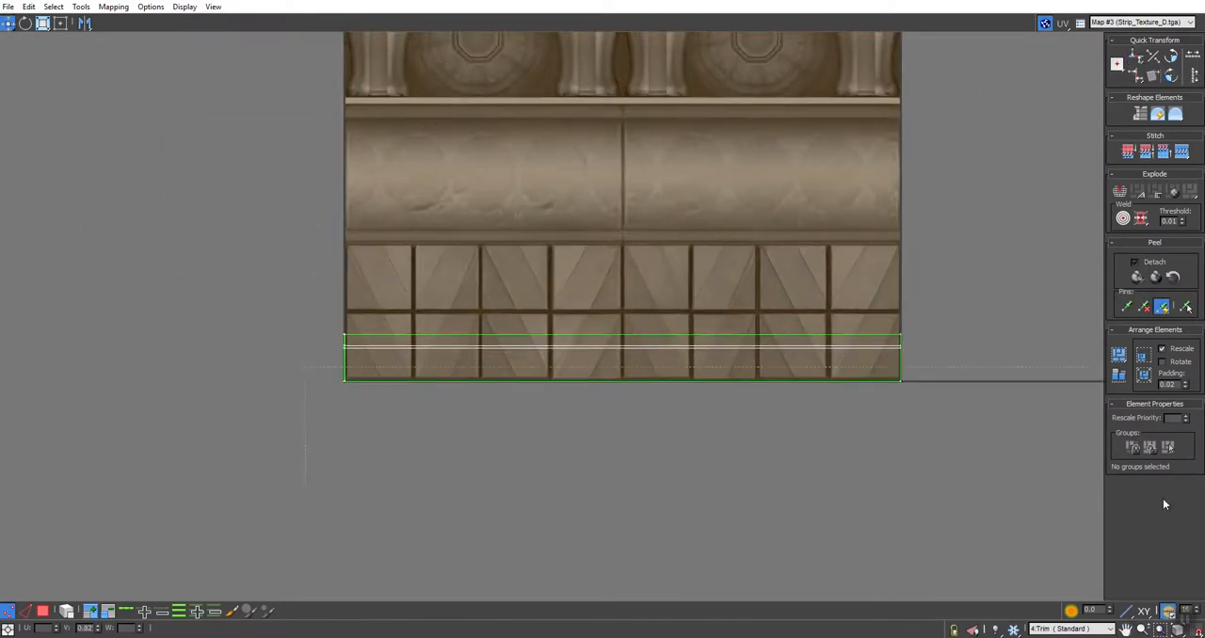
Step: Align each row of the lower trim's UV vertices horizontally, from its bottom edge up to its top edge
click(1136, 57)
scroll(844, 345, up, 2)
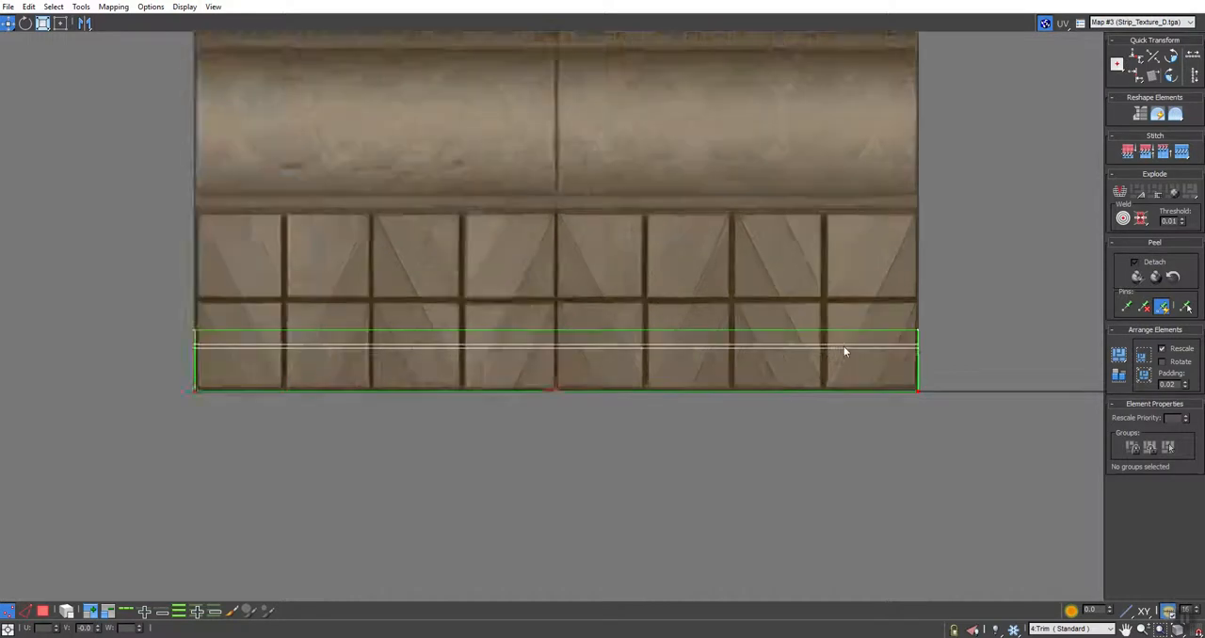
middle_drag(748, 397, 835, 384)
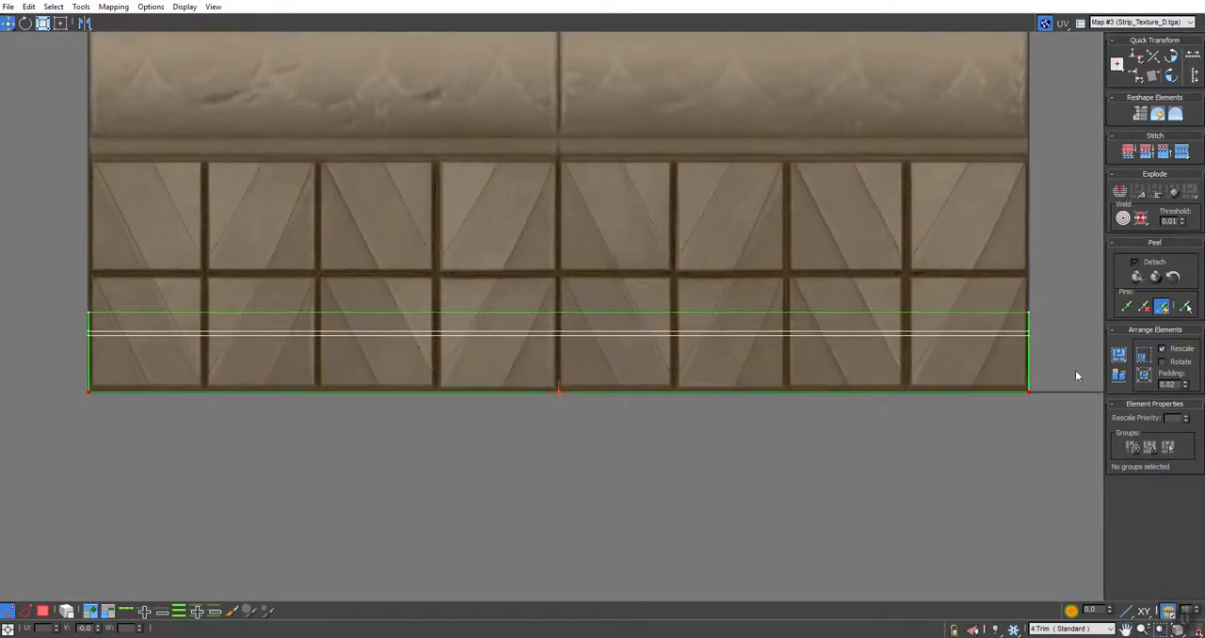
drag(58, 346, 47, 333)
click(1137, 55)
drag(1068, 255, 3, 320)
click(1135, 58)
drag(23, 337, 23, 334)
click(1135, 58)
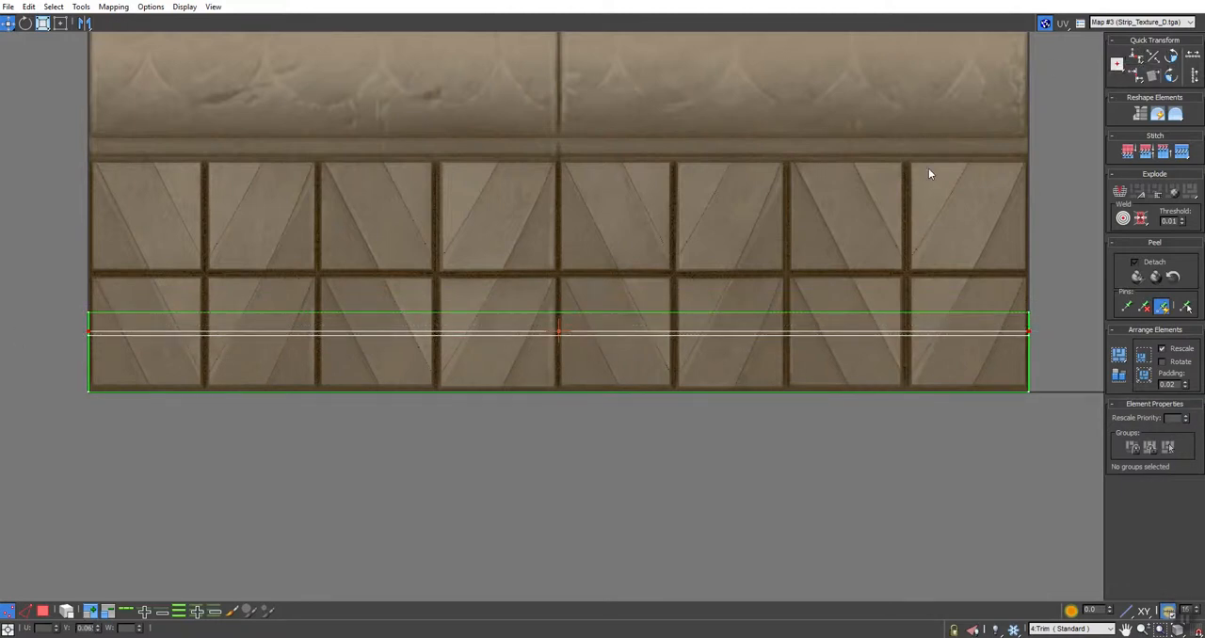
Step: Select the lower trim's left-edge UV vertices and align them vertically
drag(259, 235, 262, 232)
click(1135, 76)
middle_drag(953, 218, 666, 405)
scroll(881, 208, down, 4)
scroll(794, 185, up, 3)
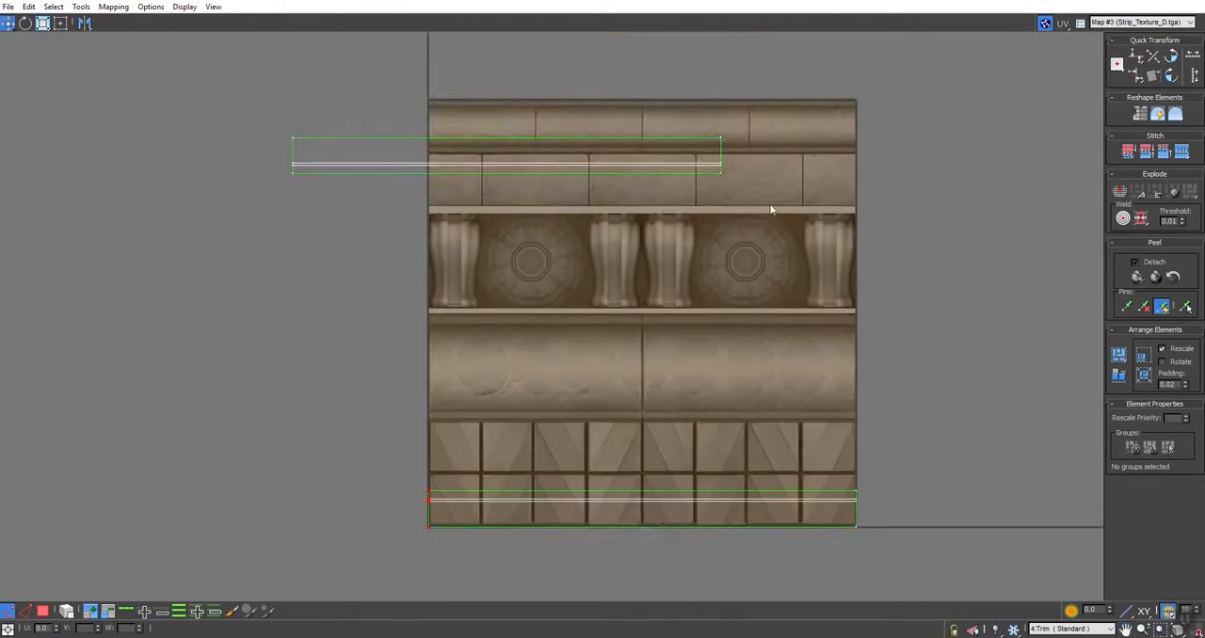
Step: Select all upper trim vertices and move them to the texture's left edge, with the lower edge on the top moulding band's base
drag(151, 278, 152, 279)
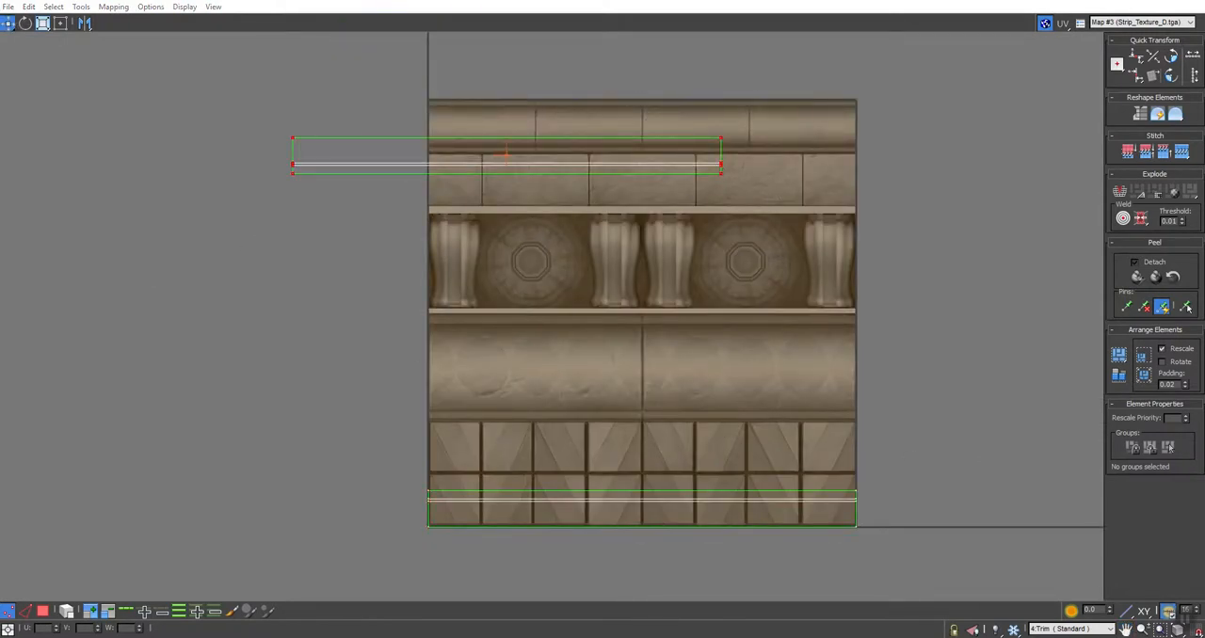
click(7, 23)
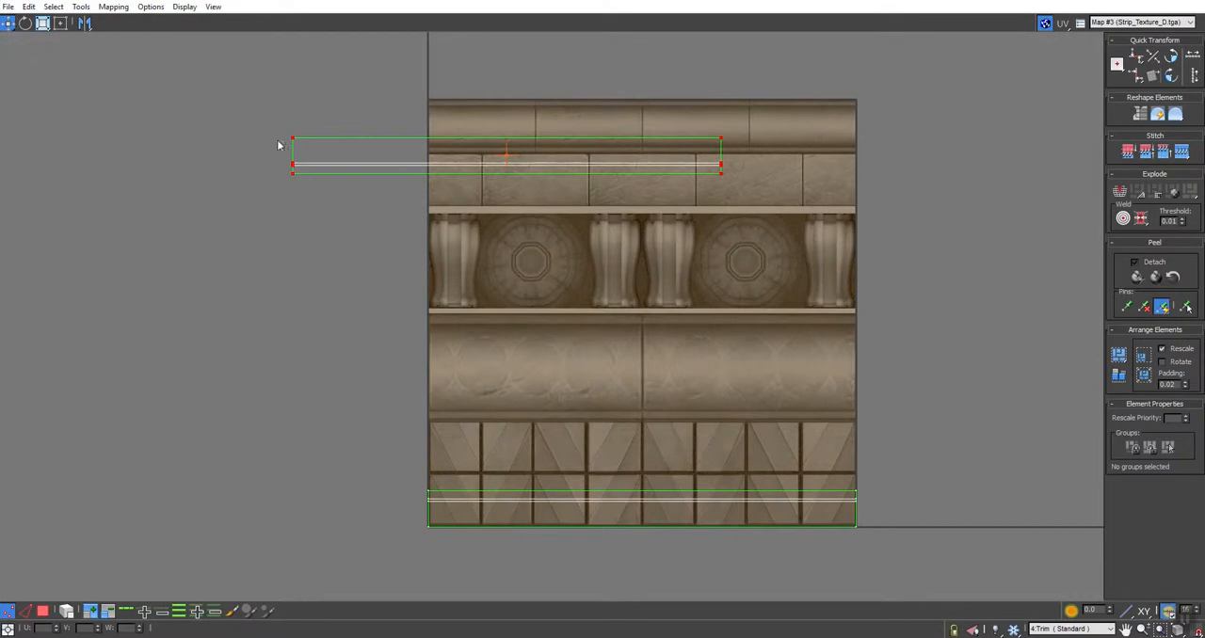
drag(293, 139, 421, 195)
scroll(425, 134, up, 5)
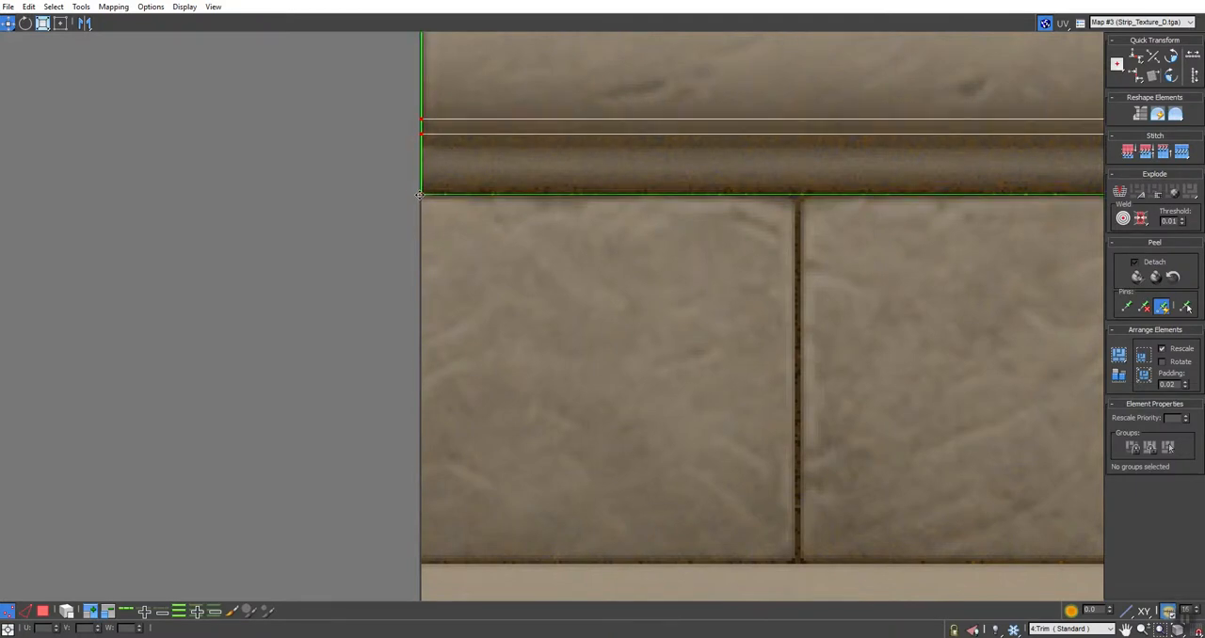
scroll(419, 194, down, 5)
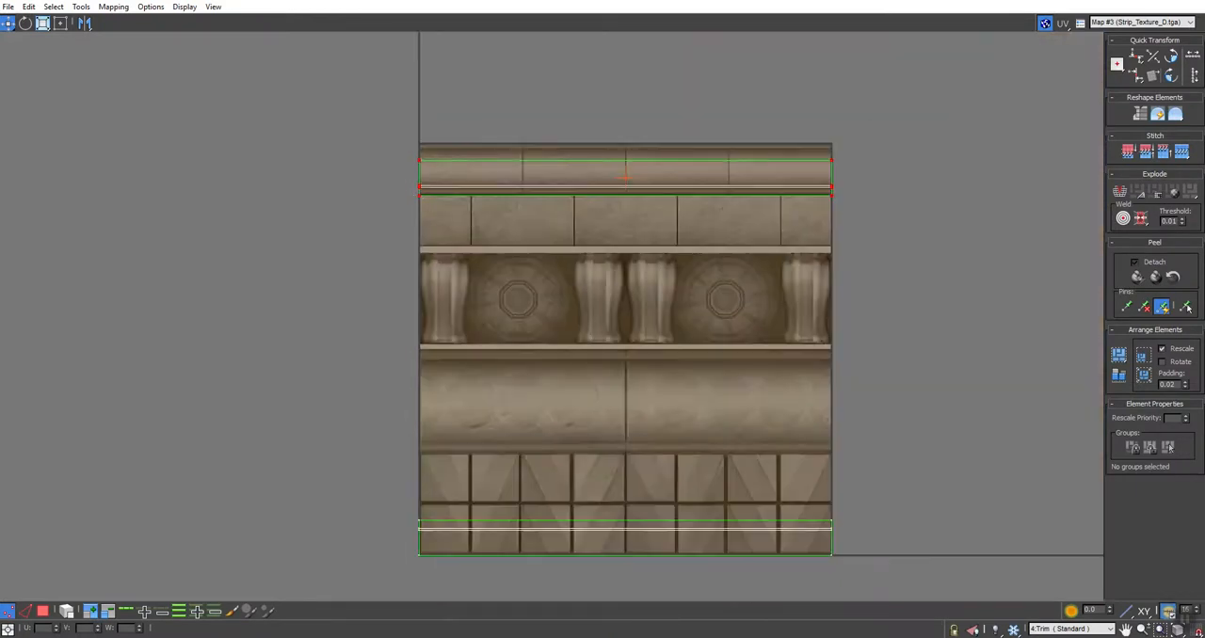
Step: Scale the upper trim UVs proportionally with the Freeform tool until they fill the full height of the top moulding band
click(62, 24)
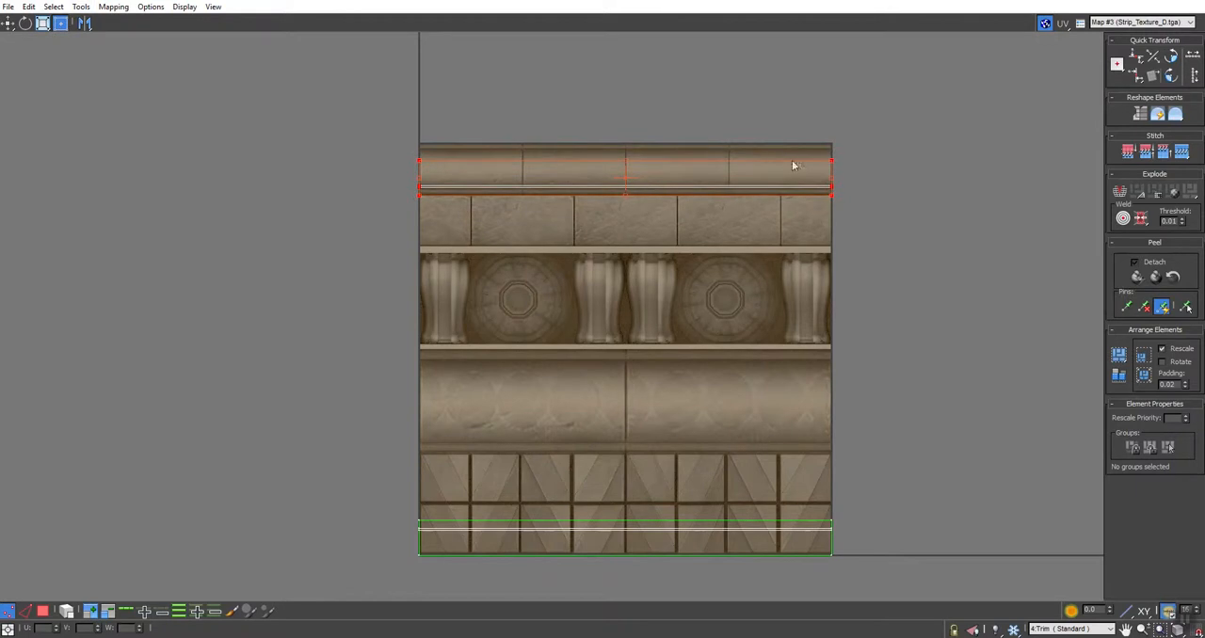
drag(835, 167, 968, 143)
scroll(851, 148, up, 5)
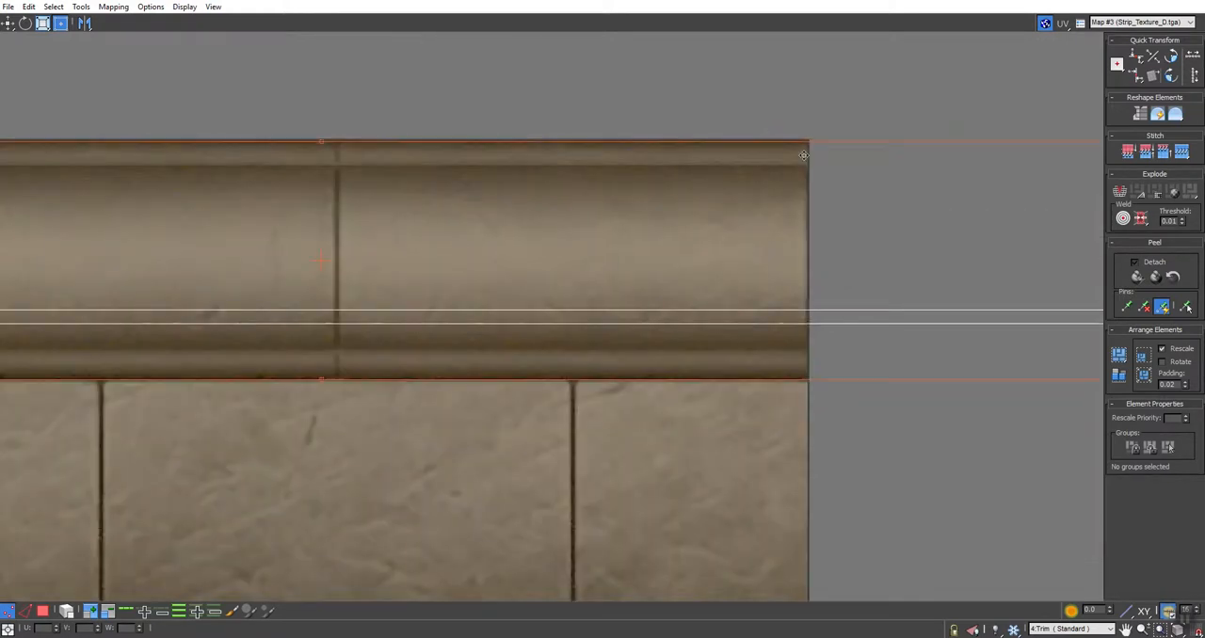
scroll(717, 165, down, 5)
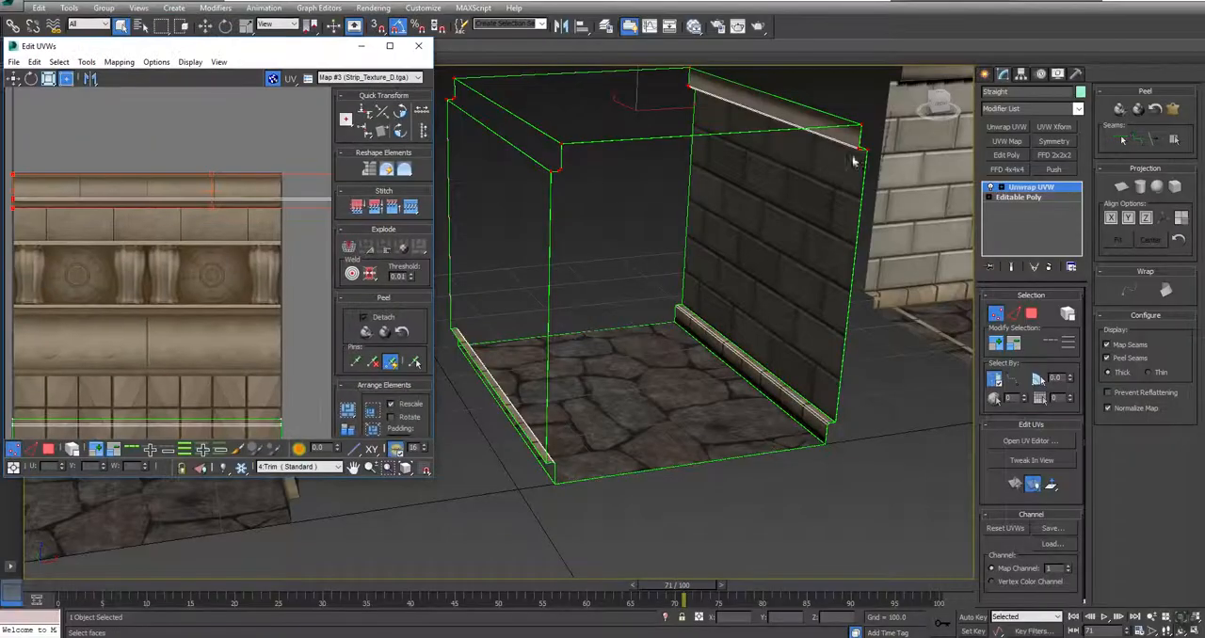
alt+middle_drag(855, 153, 595, 285)
scroll(846, 283, up, 5)
alt+middle_drag(670, 187, 672, 219)
scroll(671, 218, down, 6)
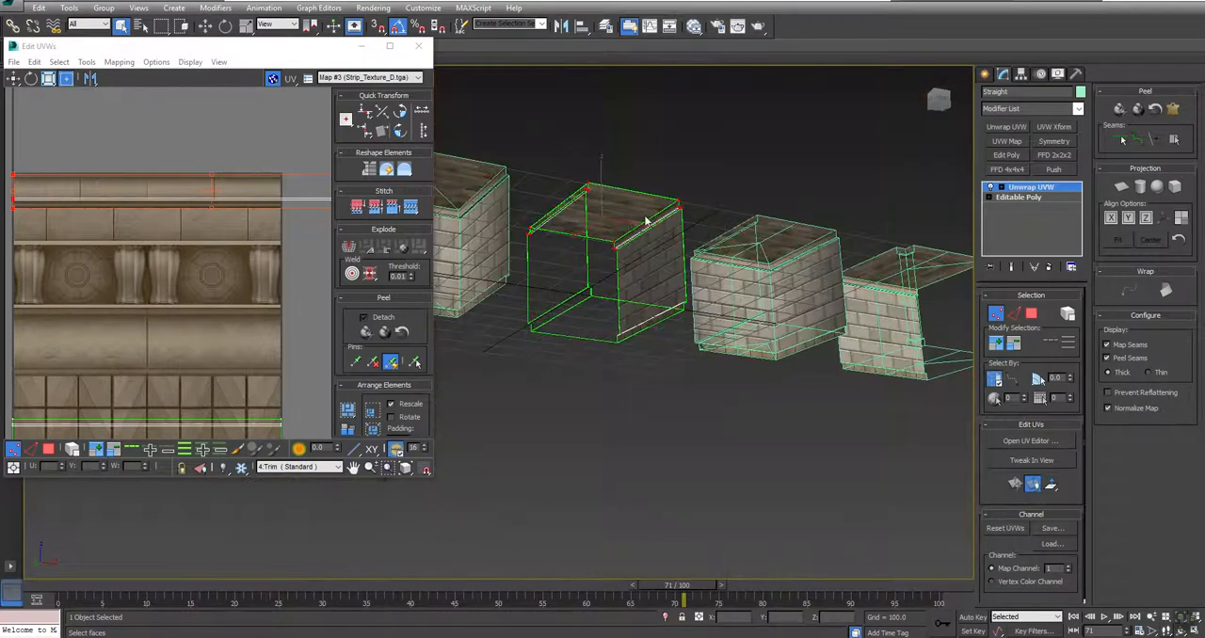
Step: Select the lower trim's UVs and move them up to the block band, against the texture's left edge and the band's base
middle_drag(566, 310, 707, 264)
middle_drag(266, 322, 295, 207)
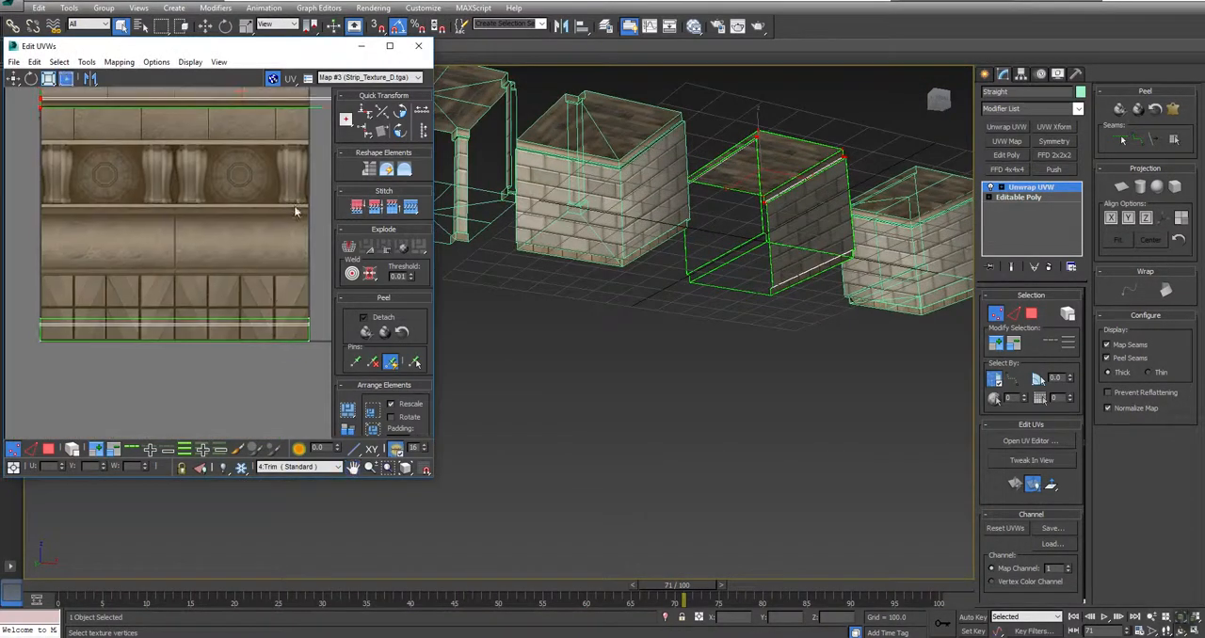
click(389, 48)
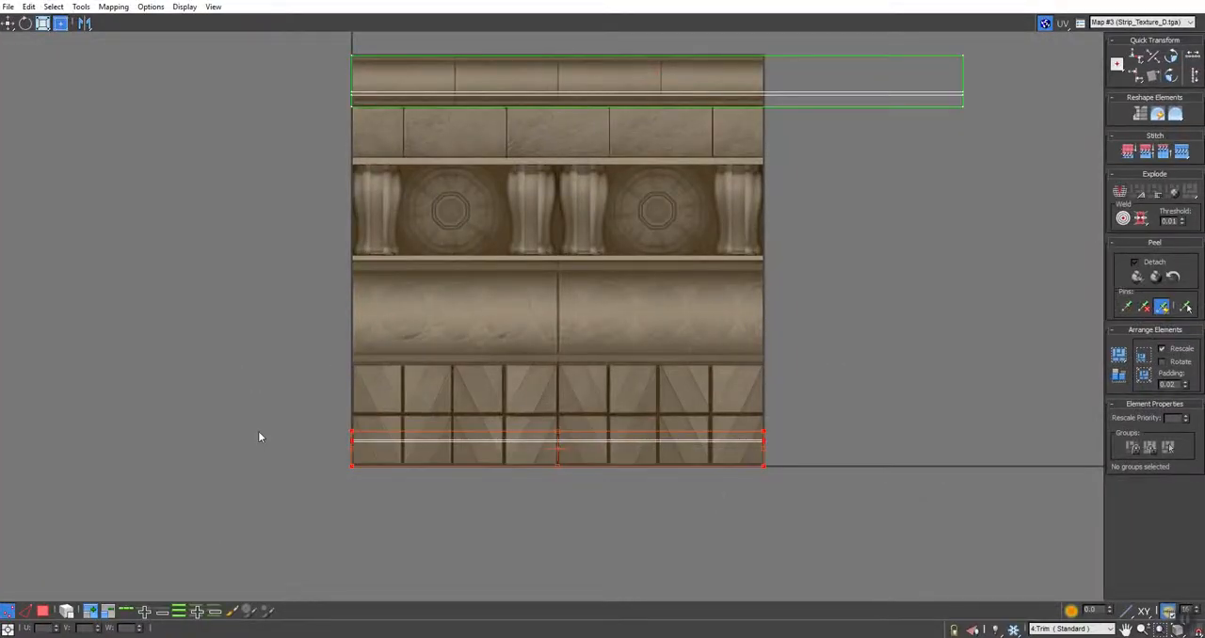
drag(378, 456, 411, 144)
scroll(372, 122, up, 5)
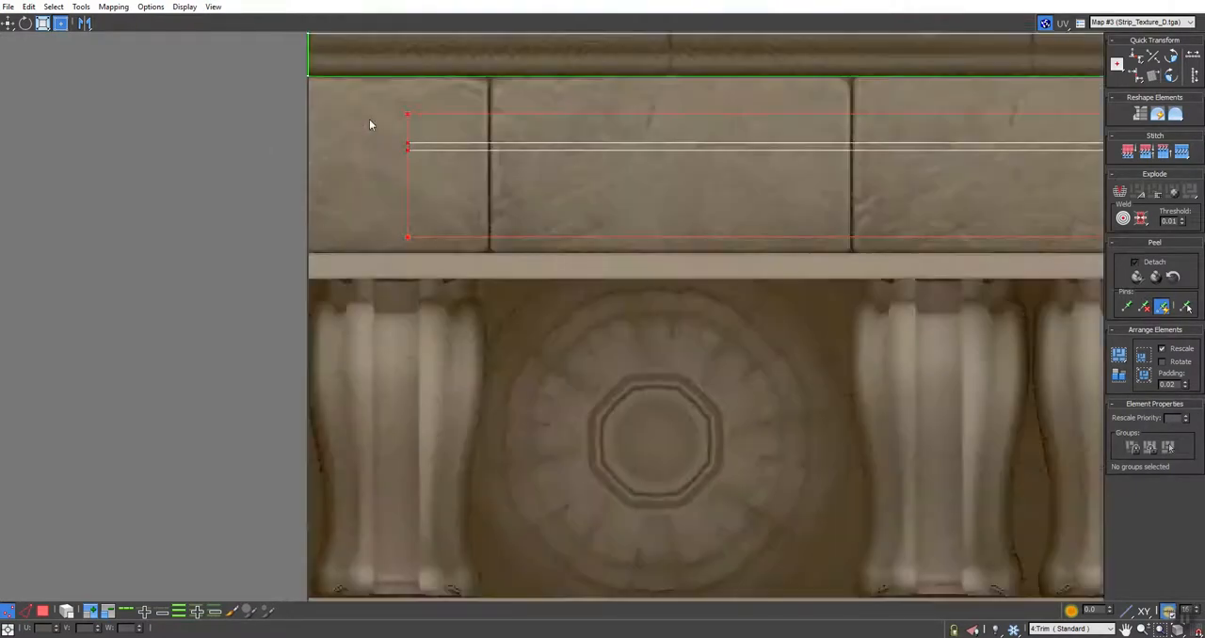
drag(438, 196, 305, 220)
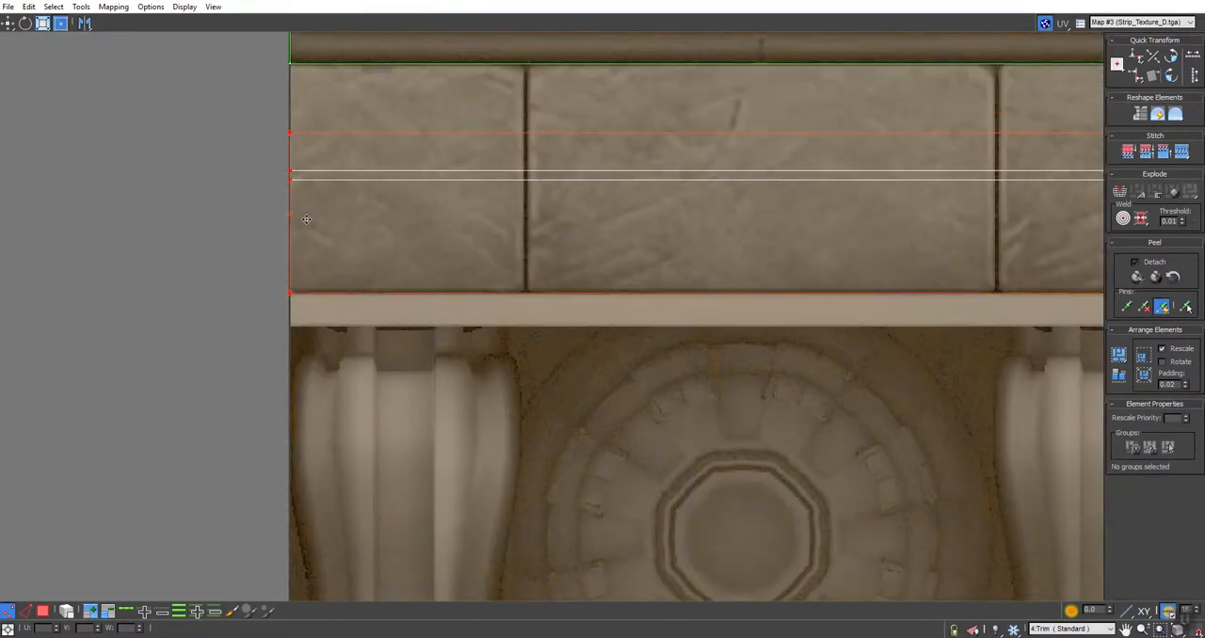
scroll(305, 219, down, 3)
scroll(306, 219, down, 2)
Step: Scale the lower trim UVs proportionally to the block band's full height and shift them horizontally to start at the first block joint
middle_drag(842, 241, 719, 246)
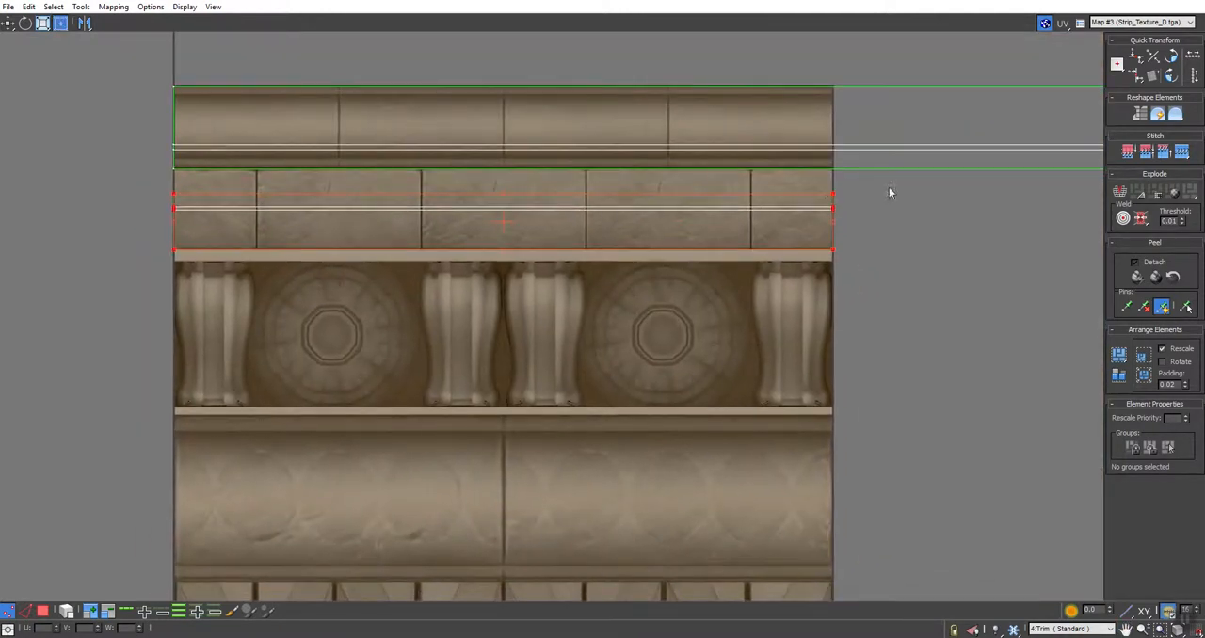
drag(834, 199, 882, 169)
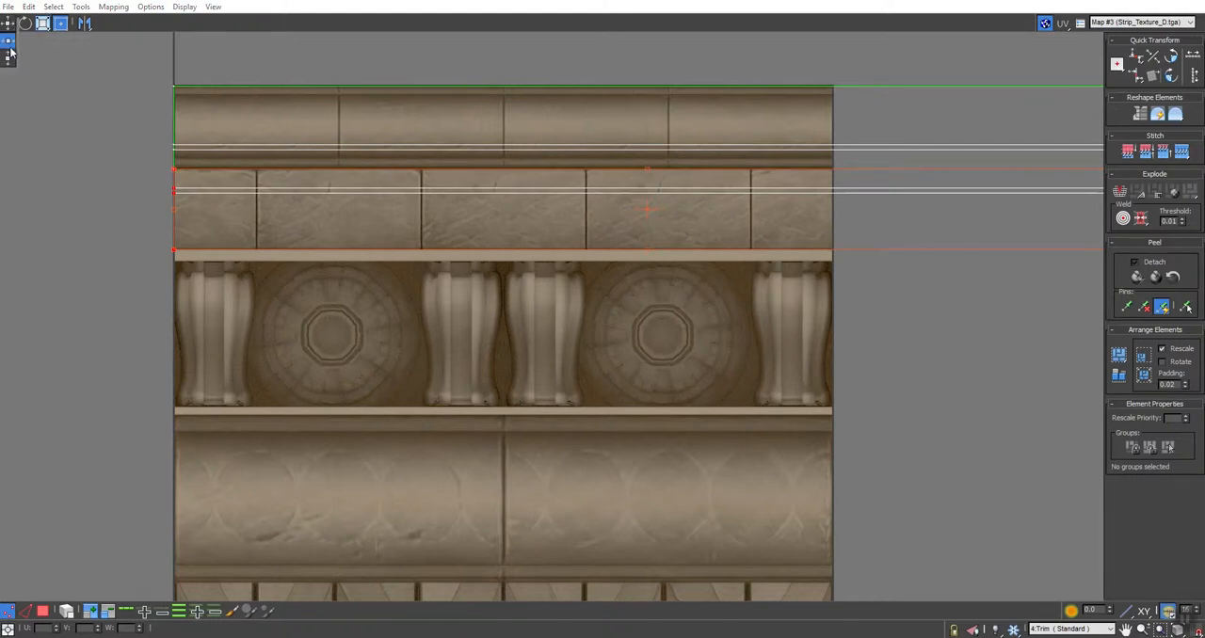
drag(192, 194, 301, 185)
key(ctrl+z)
click(7, 23)
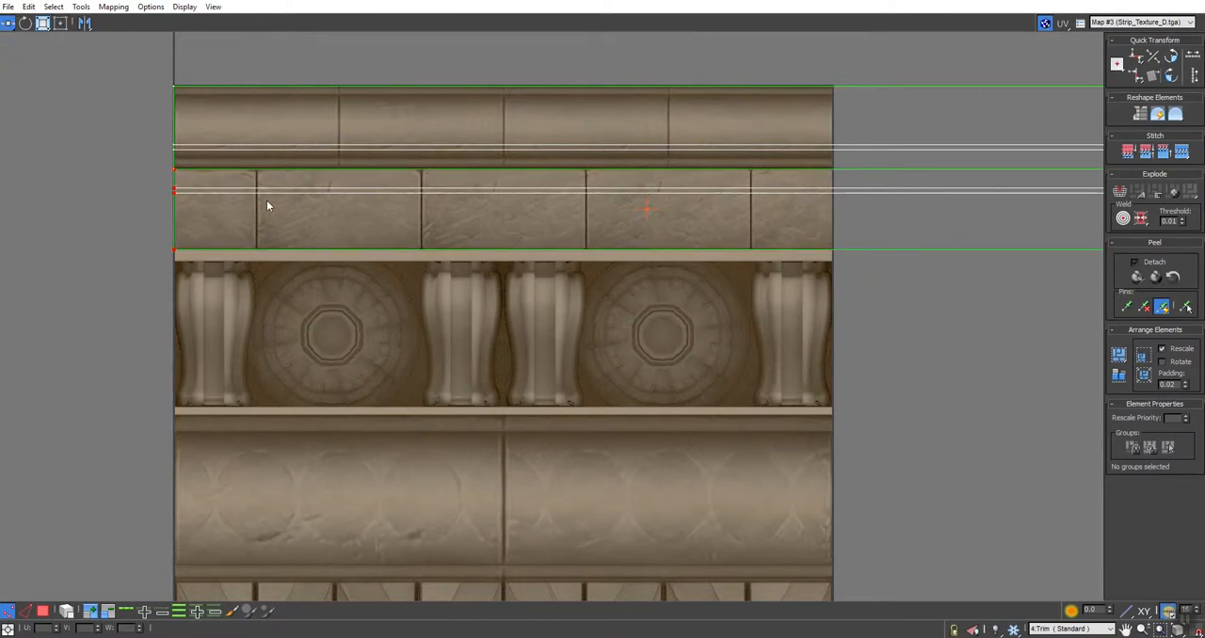
drag(175, 191, 239, 194)
scroll(263, 191, up, 5)
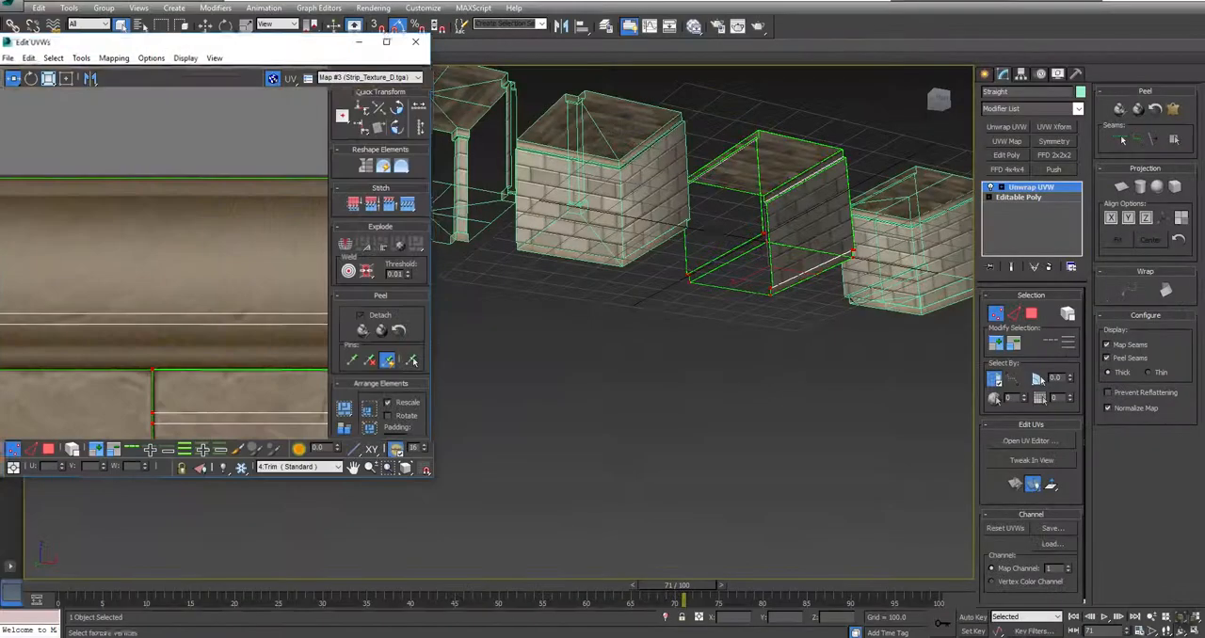
Step: Examine how the textures sit on the Straight piece's lower and upper trims in the perspective view
alt+middle_drag(768, 246, 737, 311)
alt+middle_drag(615, 261, 613, 291)
middle_drag(815, 240, 719, 256)
scroll(696, 267, up, 8)
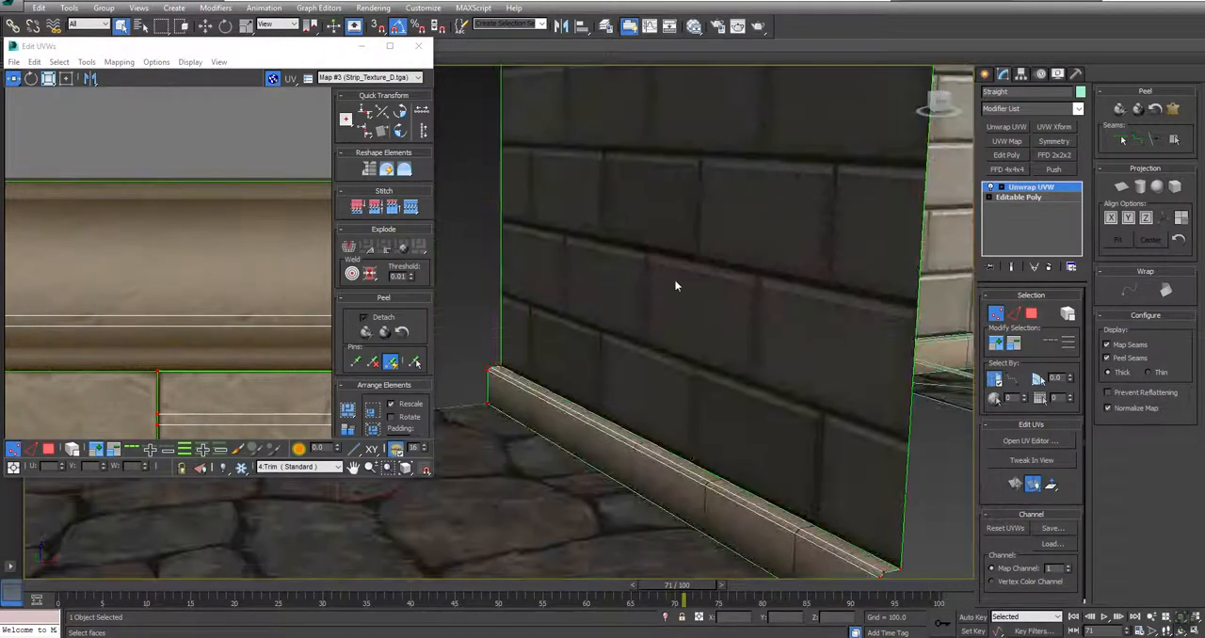
scroll(674, 279, down, 10)
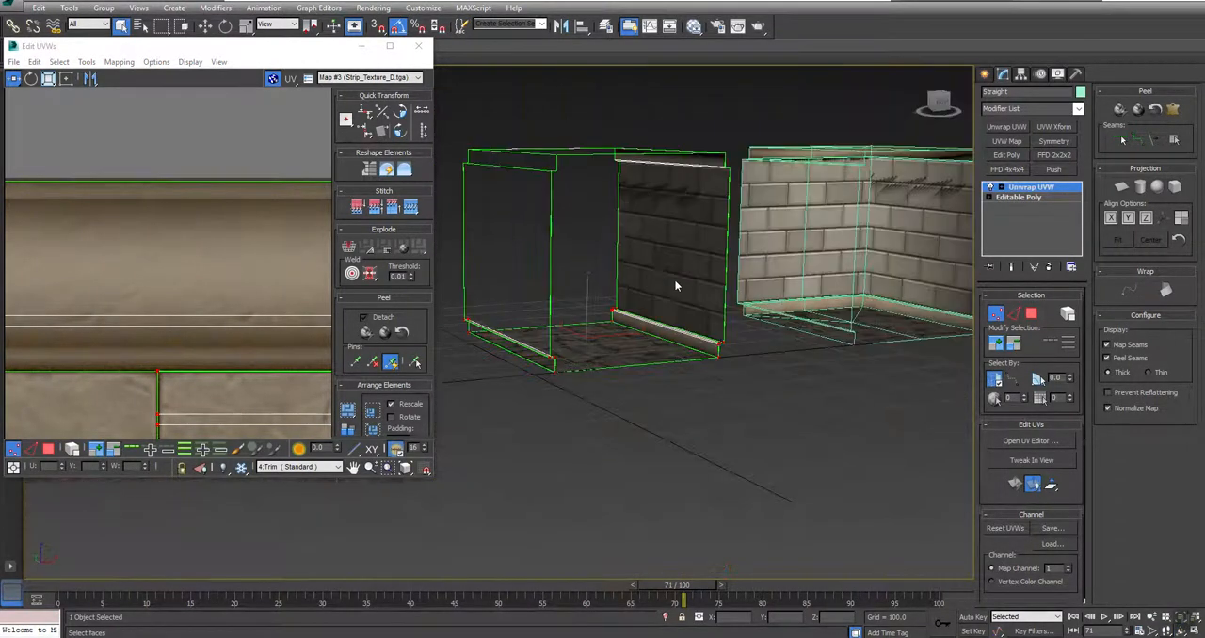
scroll(658, 225, down, 5)
mouse_move(625, 270)
alt+middle_down()
mouse_move(516, 280)
mouse_move(603, 278)
alt+middle_up()
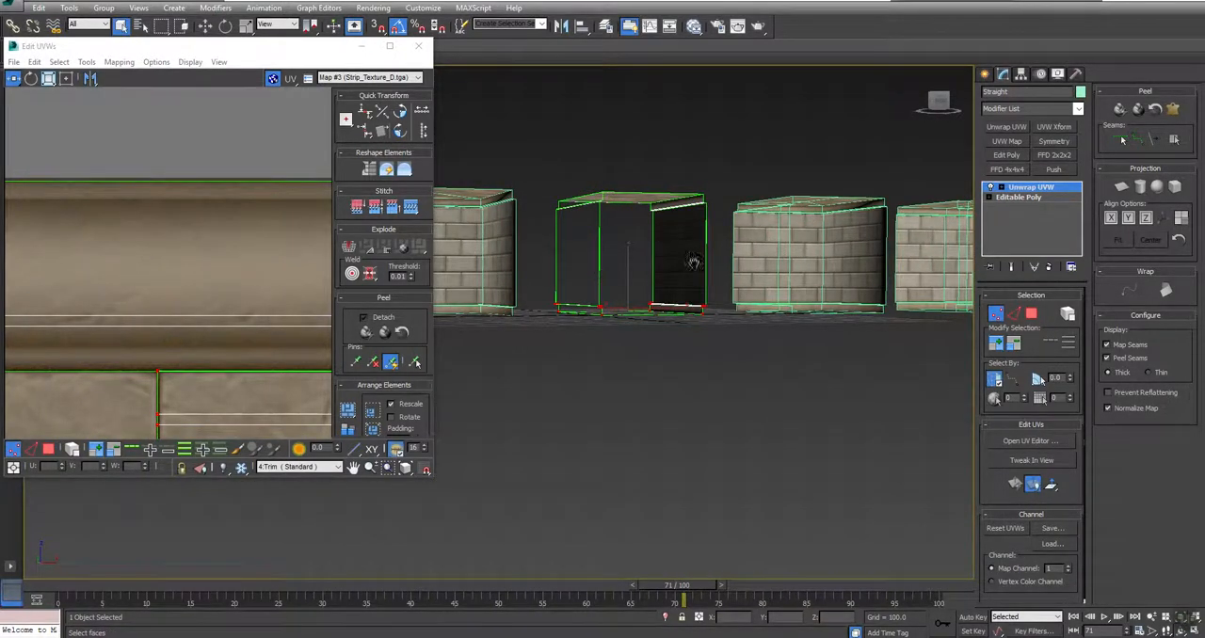
scroll(726, 296, up, 6)
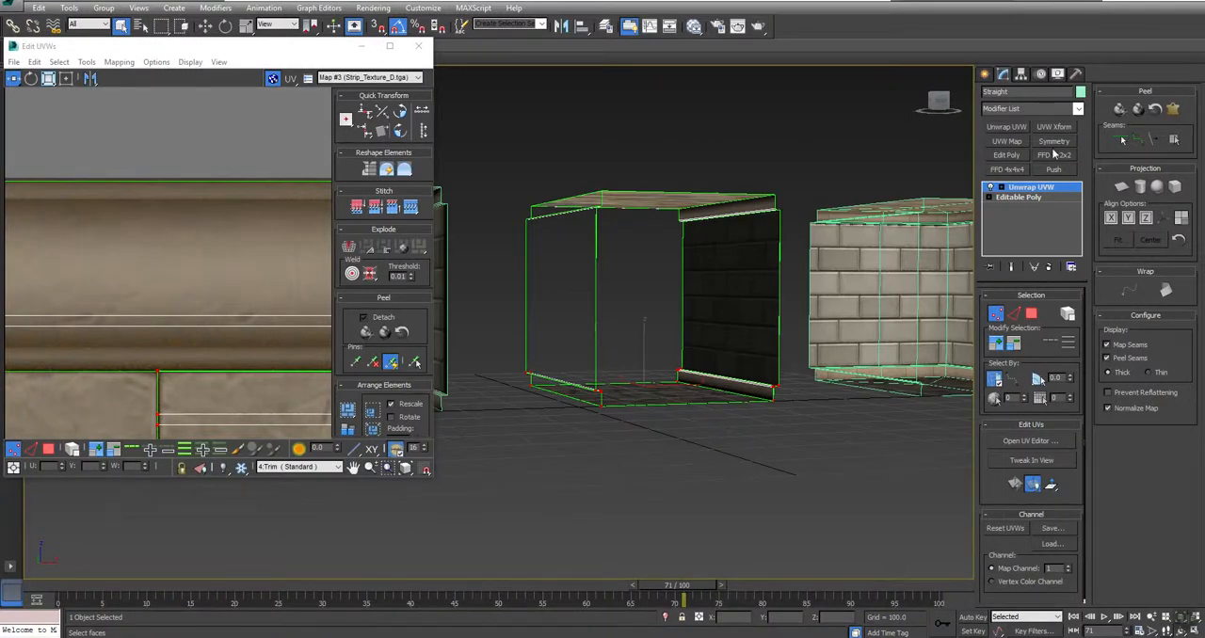
Step: Collapse the Straight piece's Unwrap UVW modifier into its Editable Poly and keep the Straight piece selected
right_click(1034, 189)
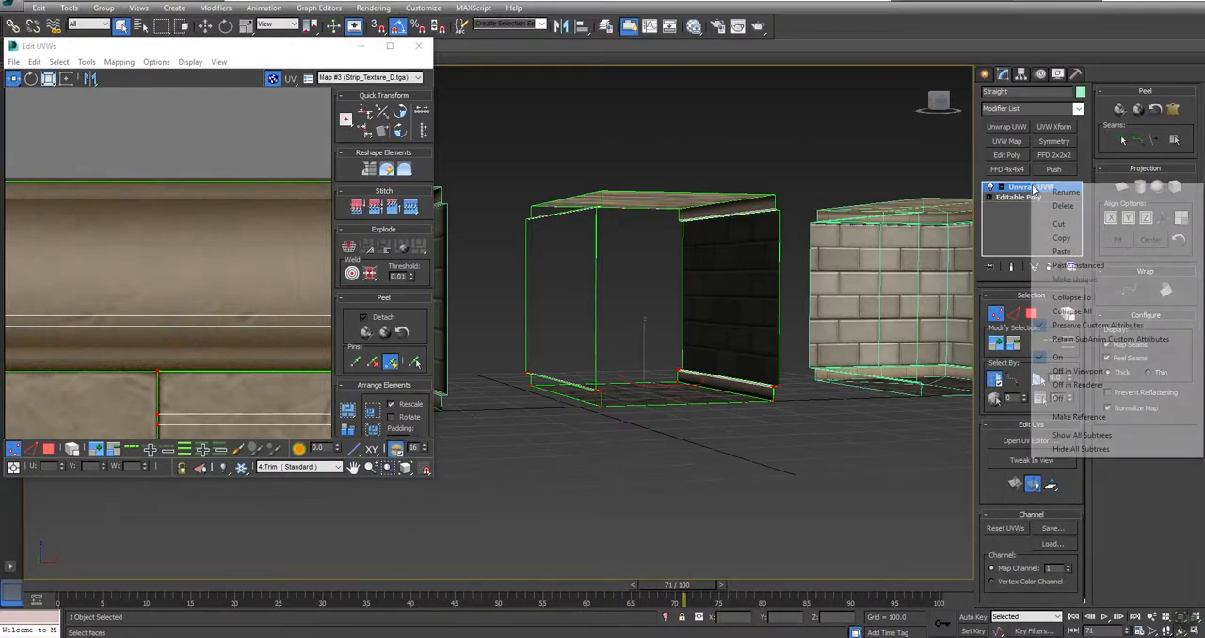
click(1062, 296)
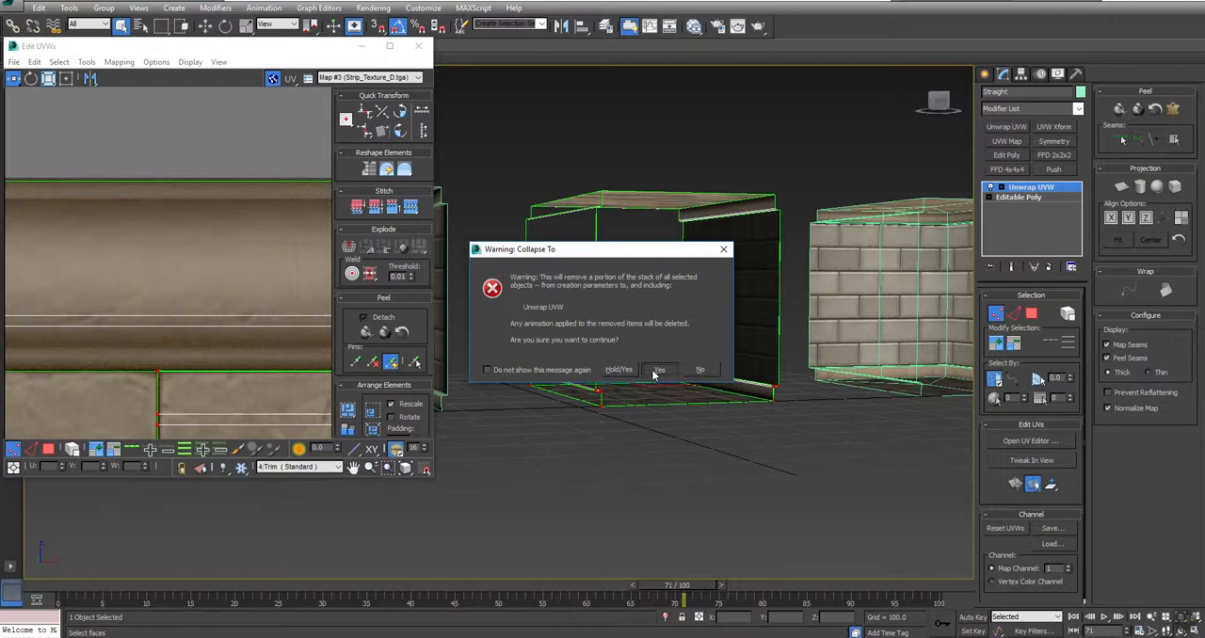
click(658, 370)
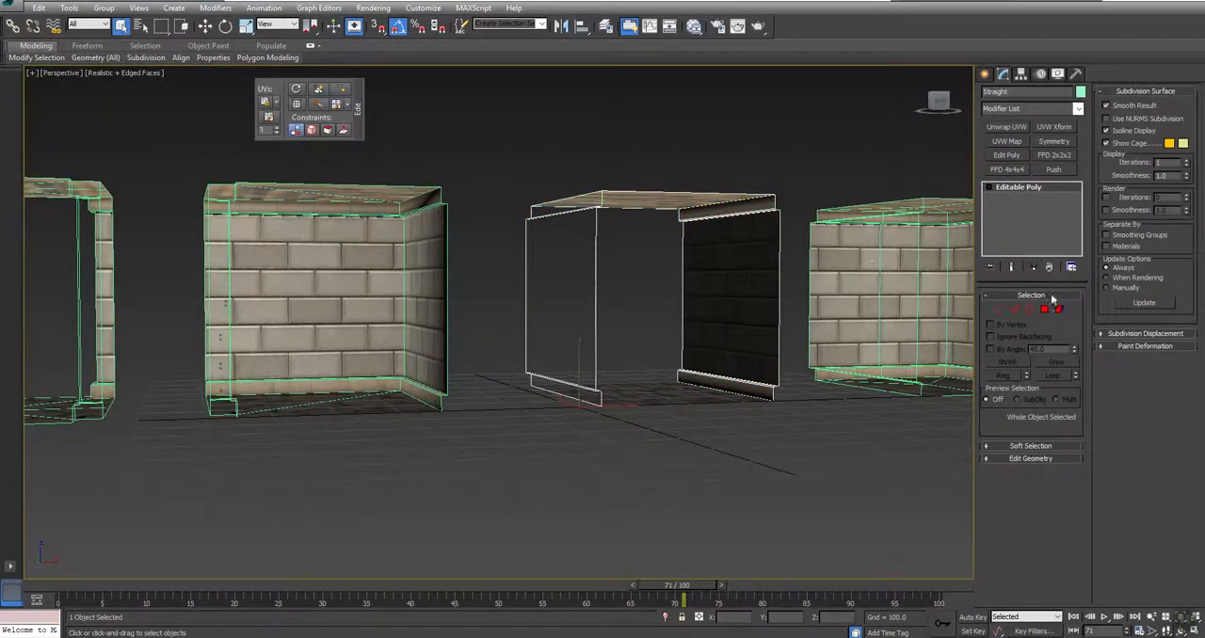
click(835, 275)
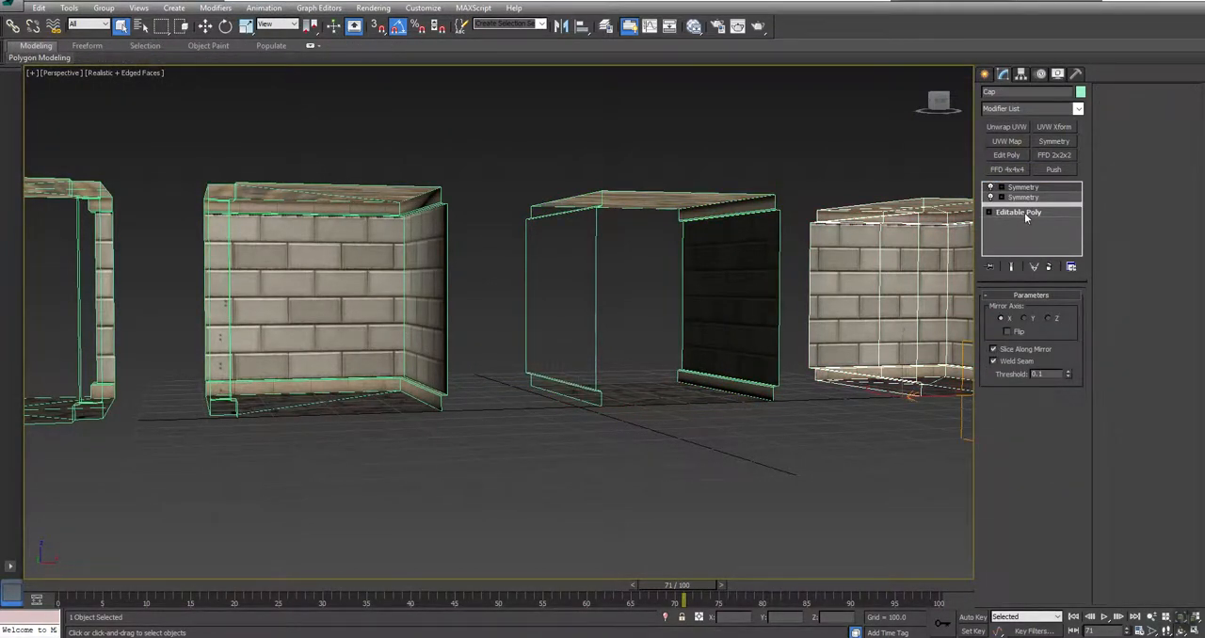
click(730, 270)
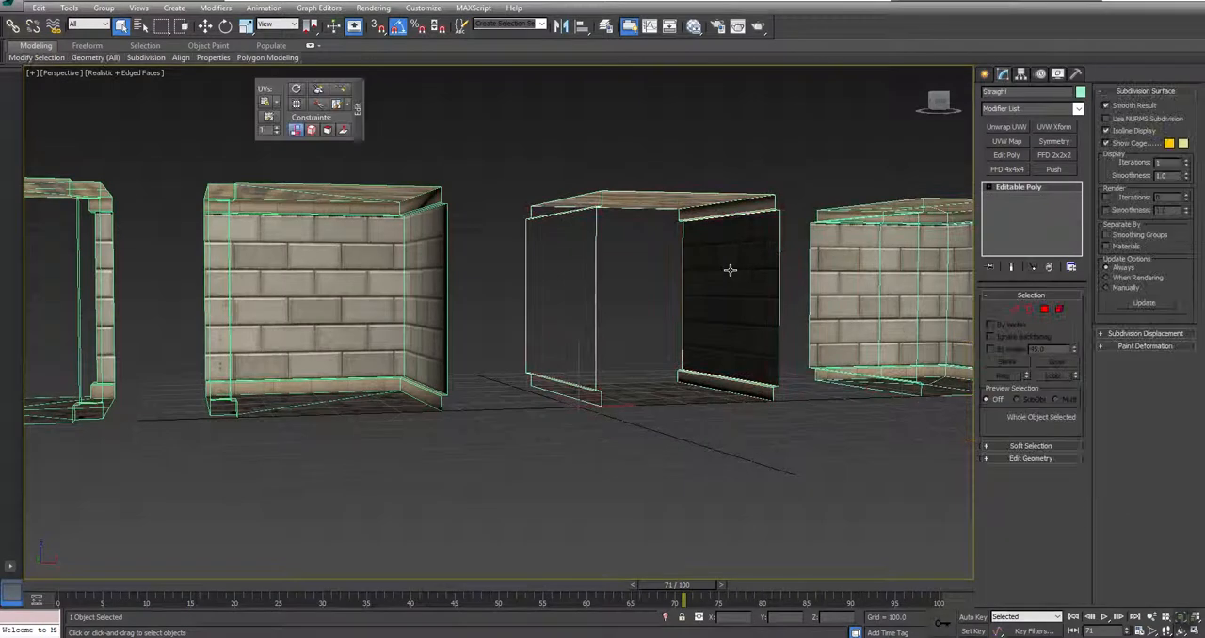
Step: Select the Straight piece's two opposite wall polygons and add a UVW Xform modifier to them
click(1044, 309)
click(744, 303)
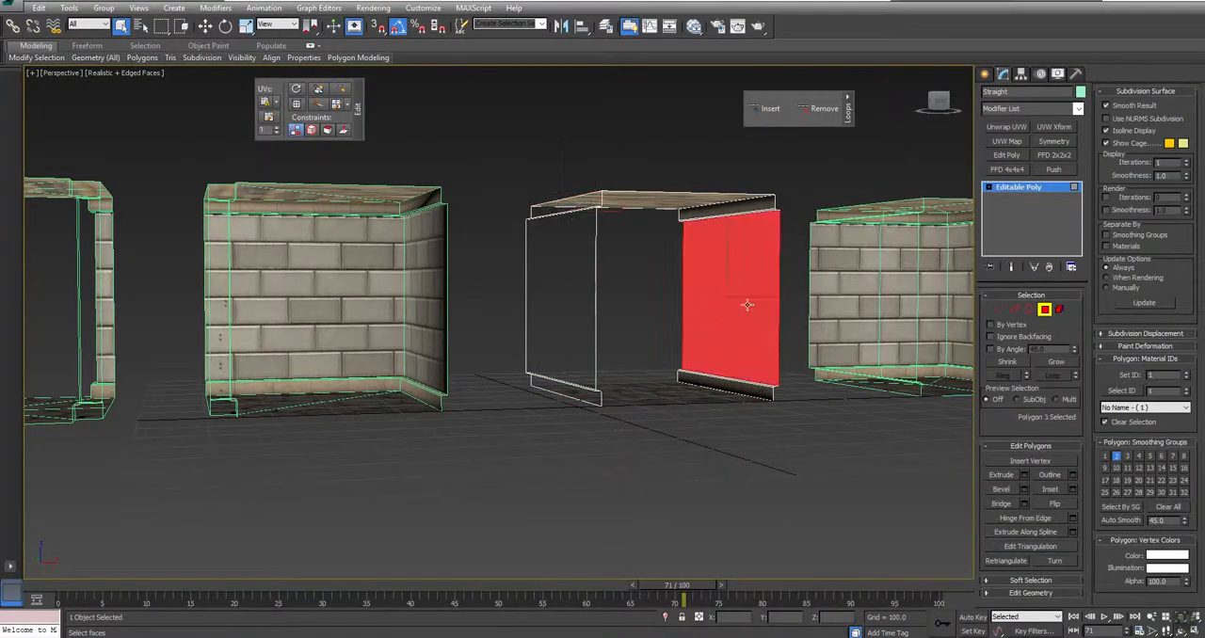
alt+middle_drag(636, 308, 562, 302)
ctrl+click(579, 275)
alt+middle_drag(549, 304, 622, 304)
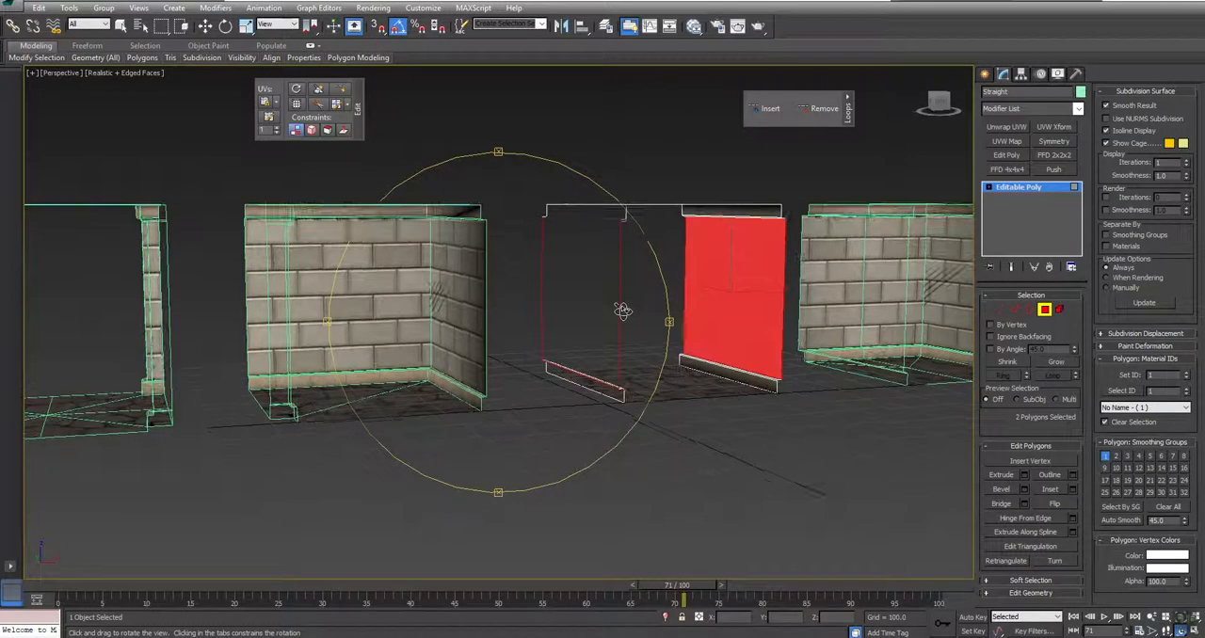
click(1054, 127)
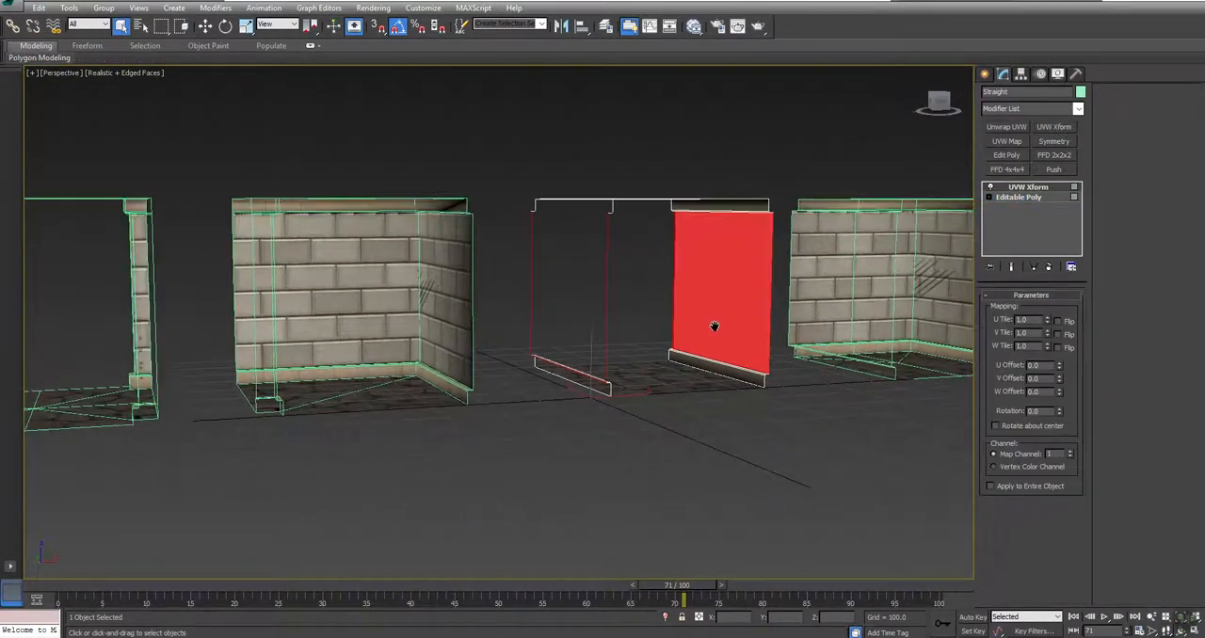
scroll(709, 323, up, 6)
alt+middle_drag(677, 325, 659, 331)
alt+middle_drag(749, 268, 721, 318)
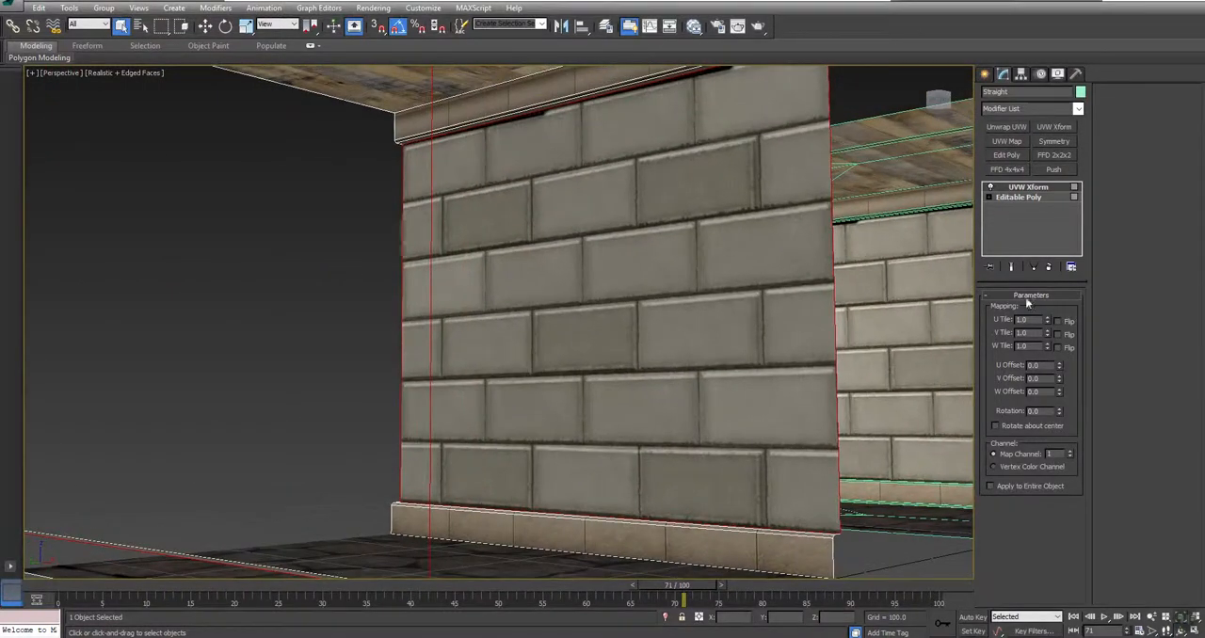
Step: Set the UVW Xform's U Tile and V Tile to 2.0 for the Straight piece's wall polygons
drag(1038, 320, 1000, 320)
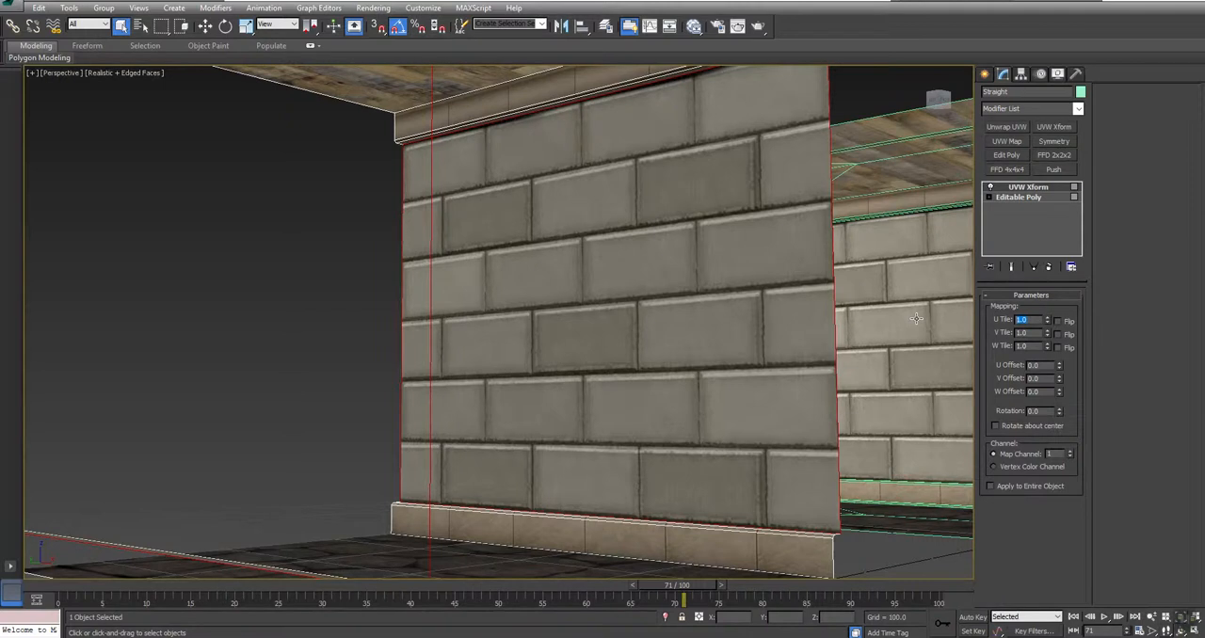
text(2)
key(Return)
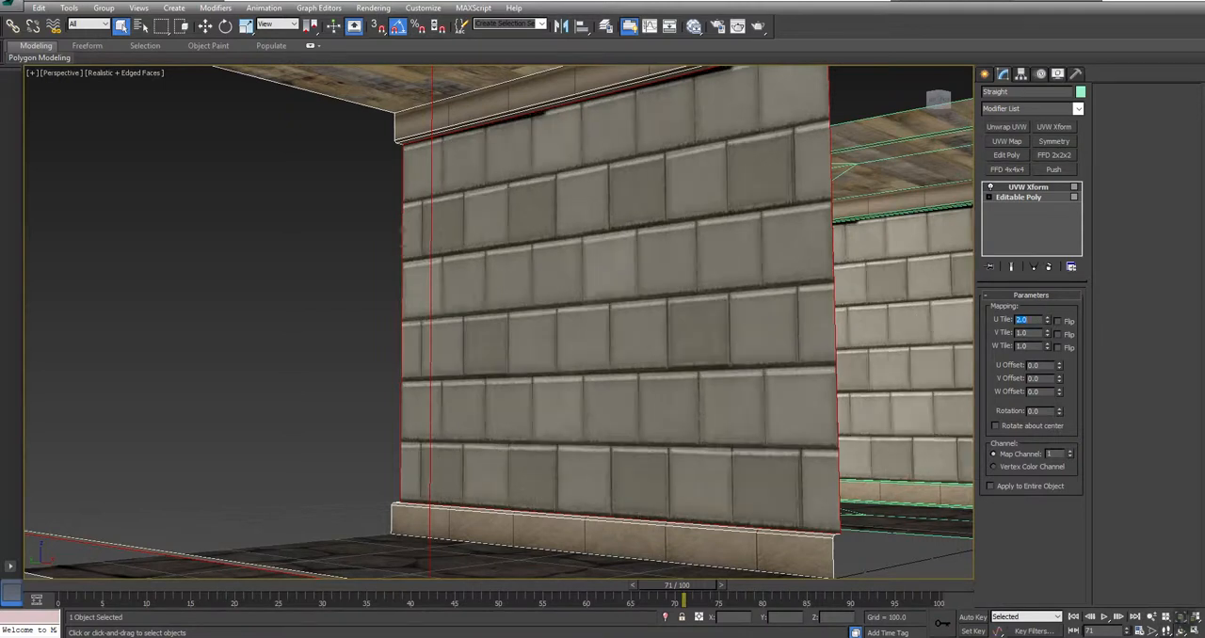
text(2)
key(Return)
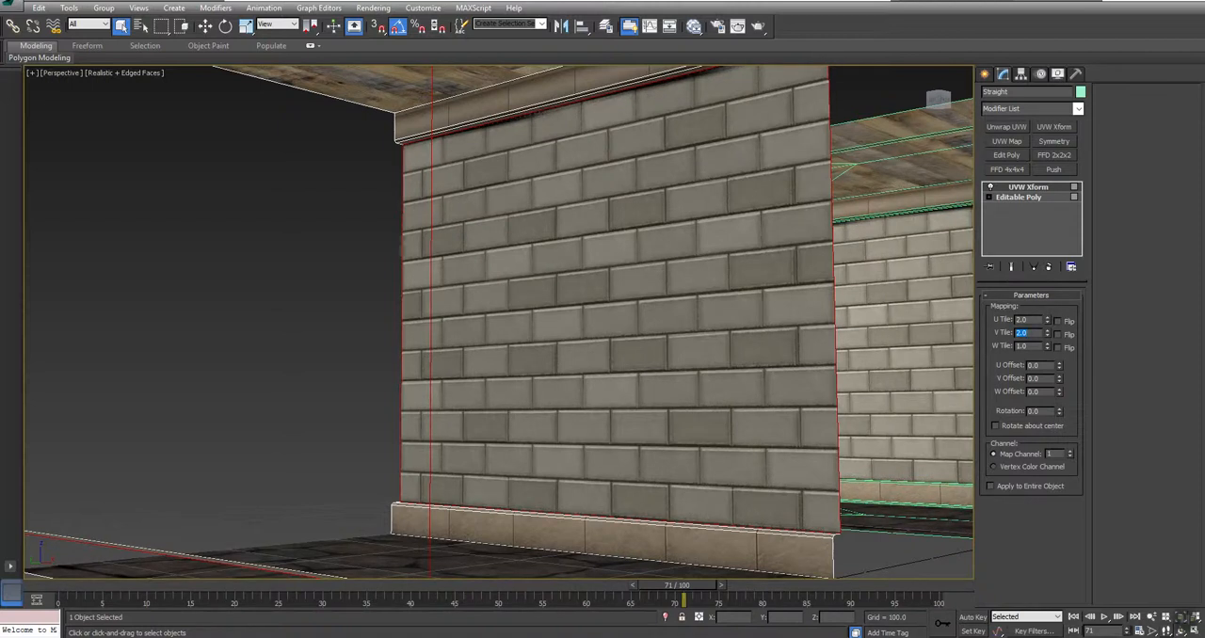
Step: Add an Edit Poly modifier to the Straight piece, select its floor polygon, and apply another UVW Xform to it
middle_drag(642, 354, 522, 372)
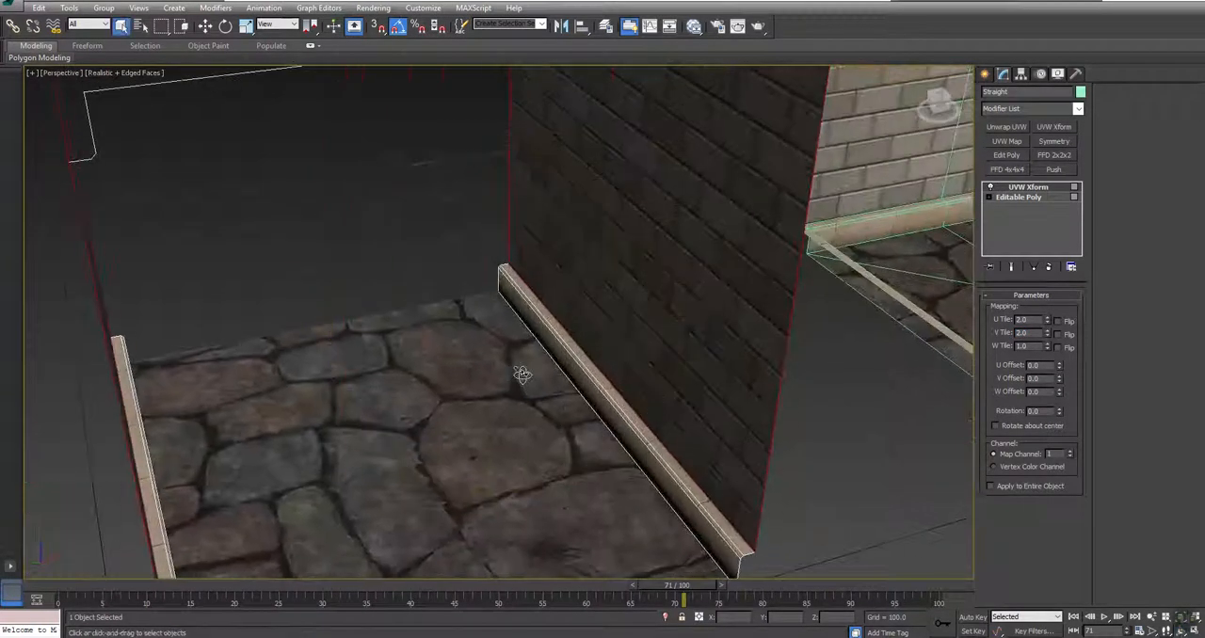
click(1006, 154)
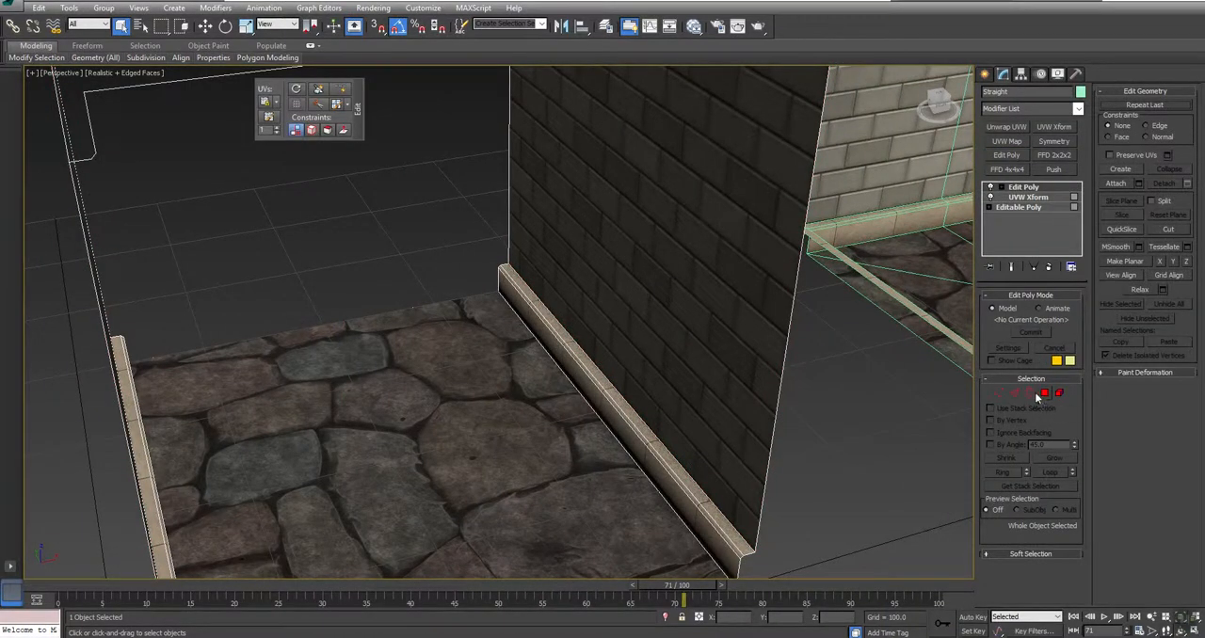
click(1043, 394)
click(412, 463)
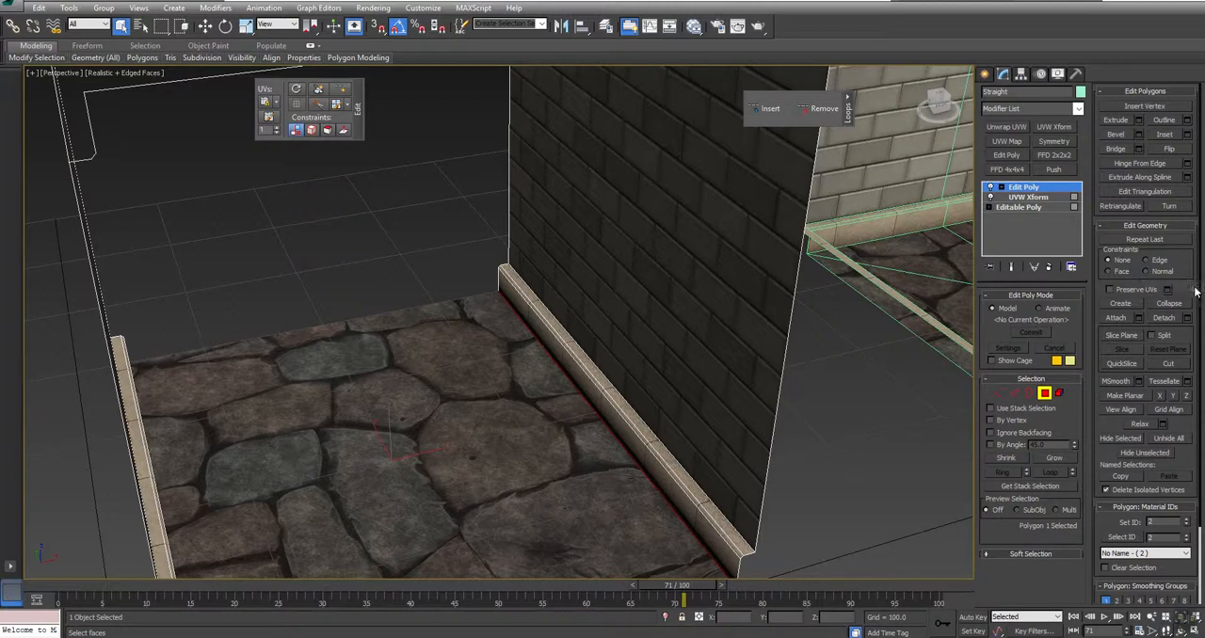
click(1058, 128)
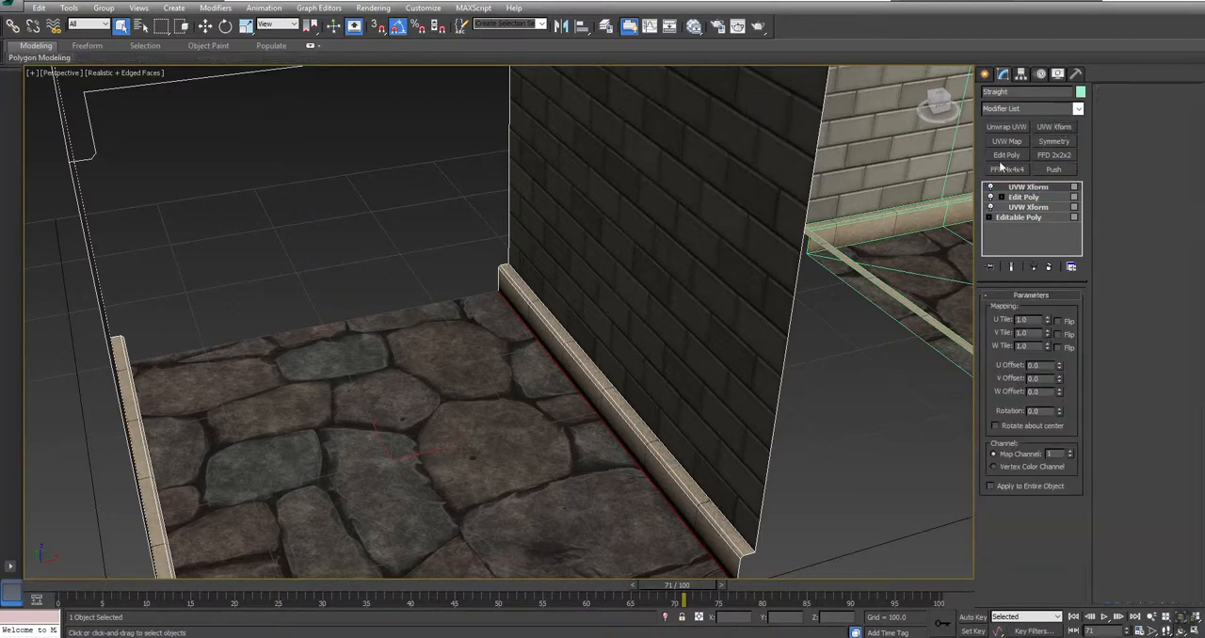
Step: Try a U Tile and V Tile of 2.0 on the Straight piece's floor texture
drag(1041, 321, 905, 311)
text(2)
key(Return)
text(2)
key(Return)
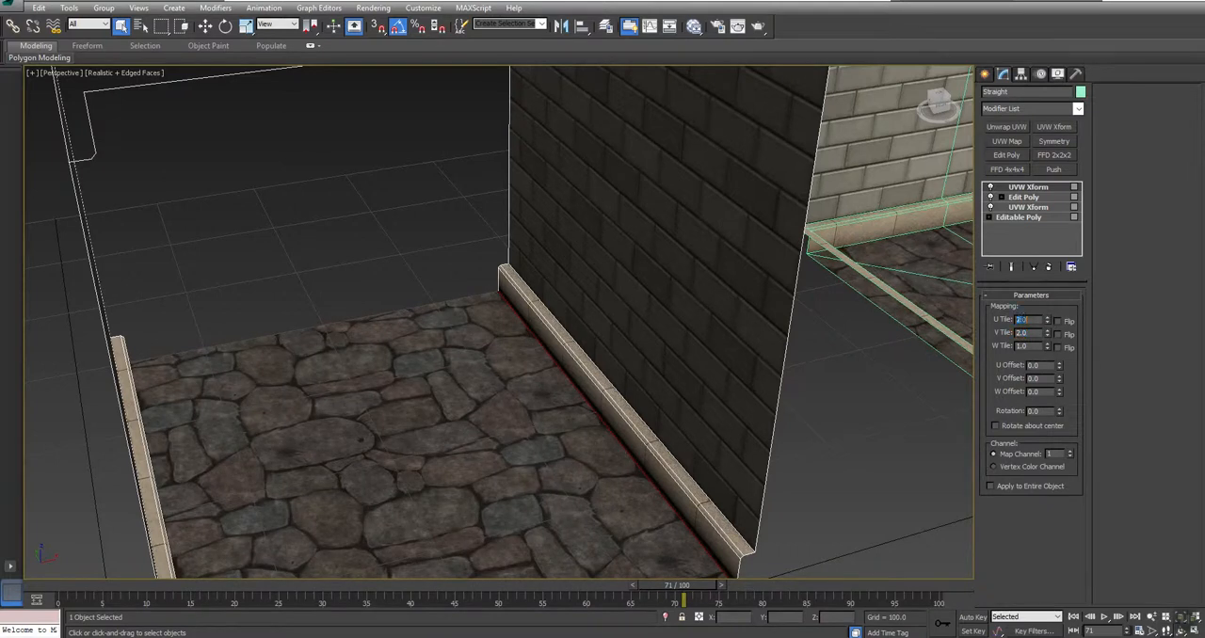
Step: Set the floor texture's U Tile and V Tile to 1.5
text(1.5)
key(Return)
text(1.)
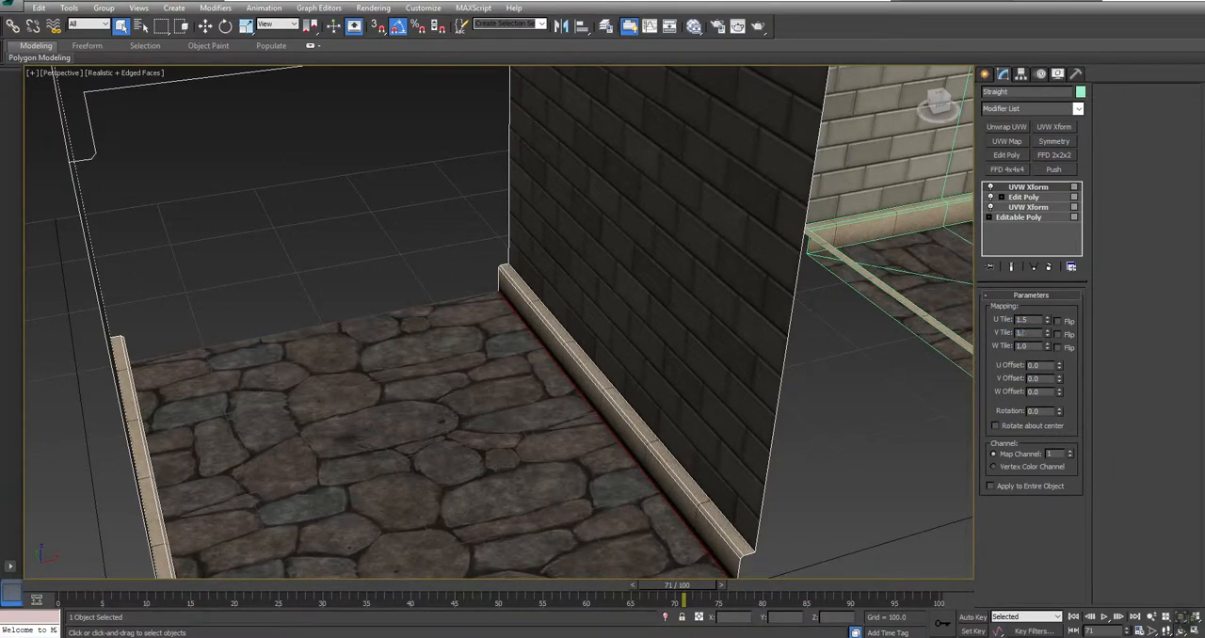
text(5)
key(Return)
Step: Add another Edit Poly modifier, select the Straight piece's ceiling polygon, and apply a UVW Xform to it
alt+middle_drag(555, 405, 557, 290)
middle_drag(616, 167, 587, 305)
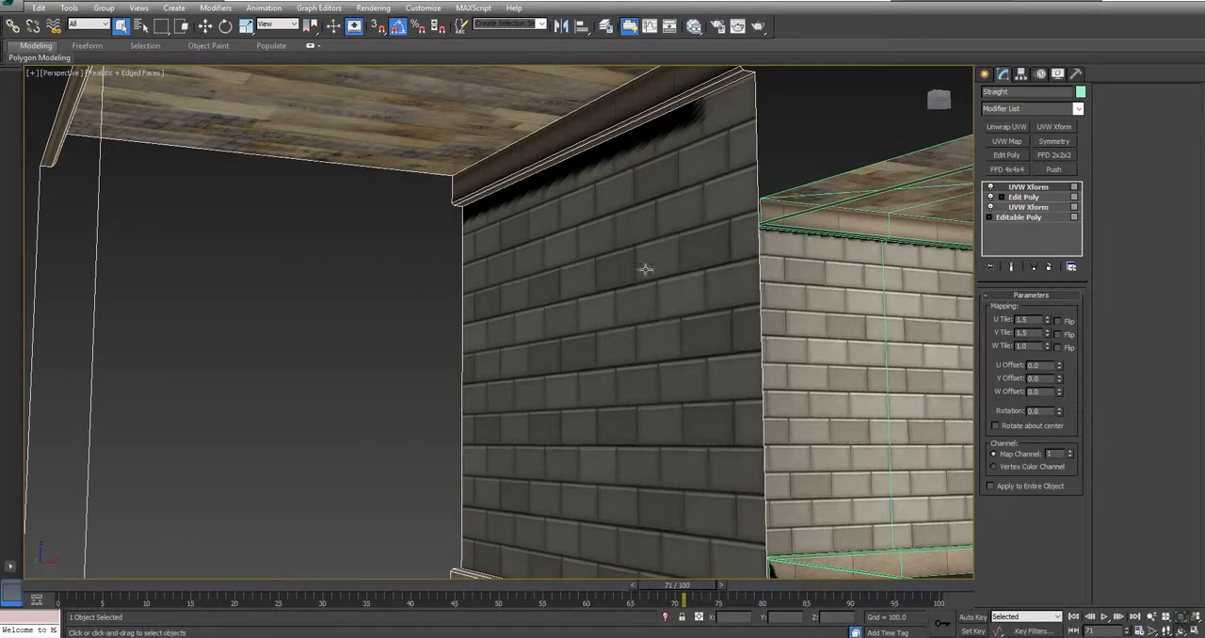
middle_drag(512, 207, 534, 250)
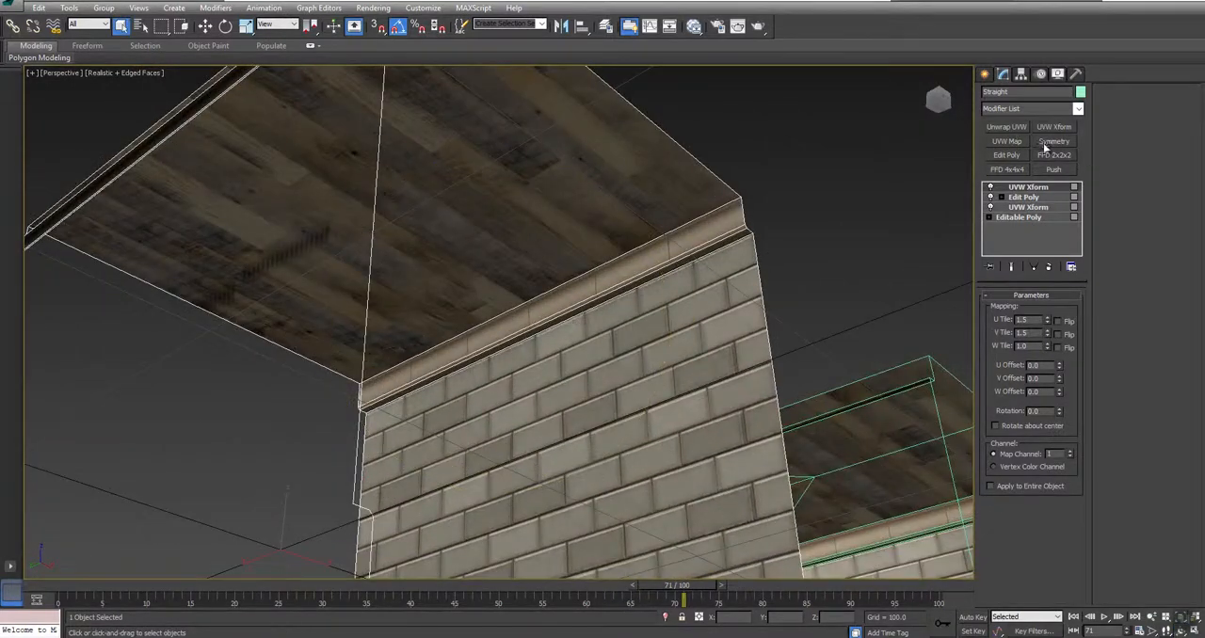
click(1007, 155)
click(1044, 393)
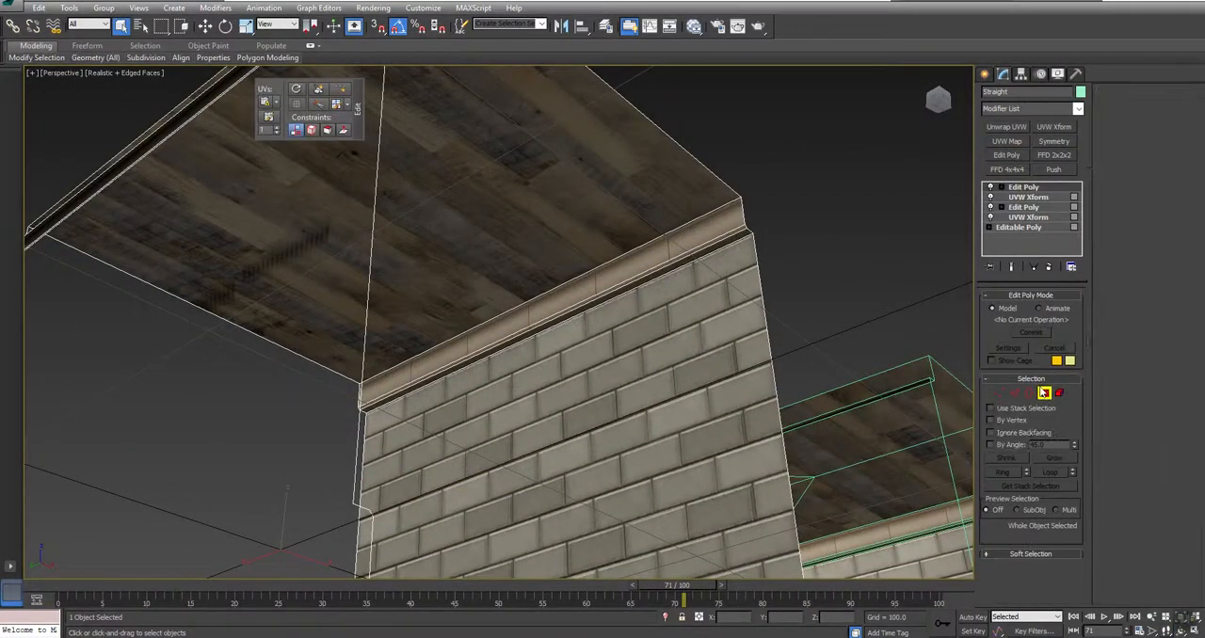
click(560, 75)
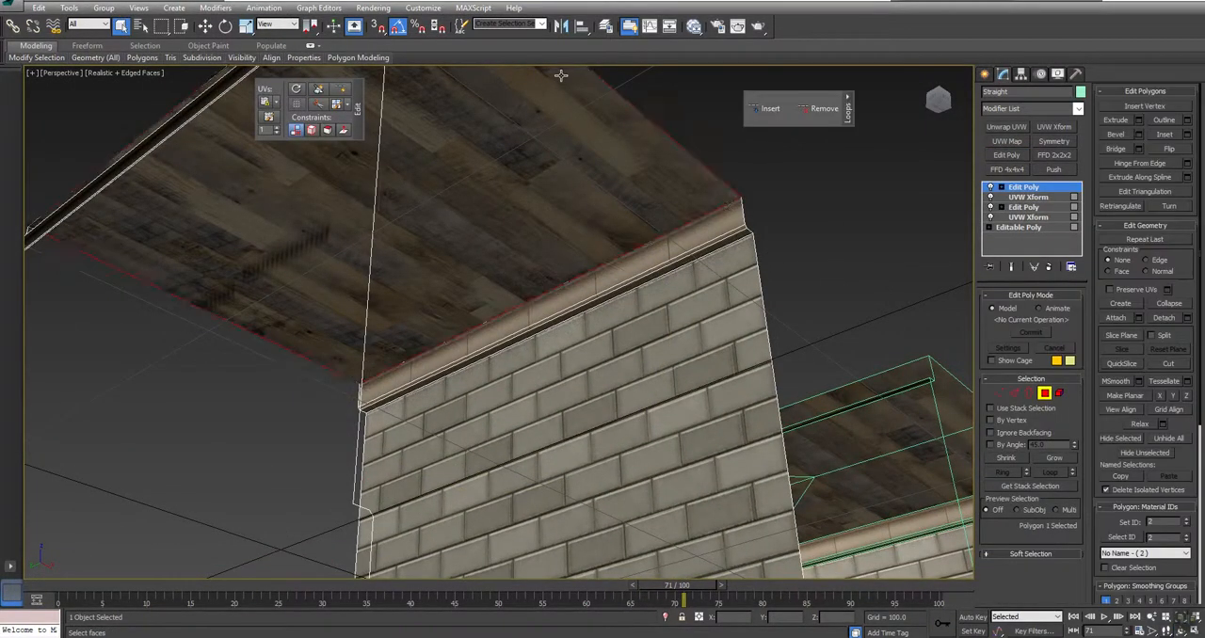
click(1062, 126)
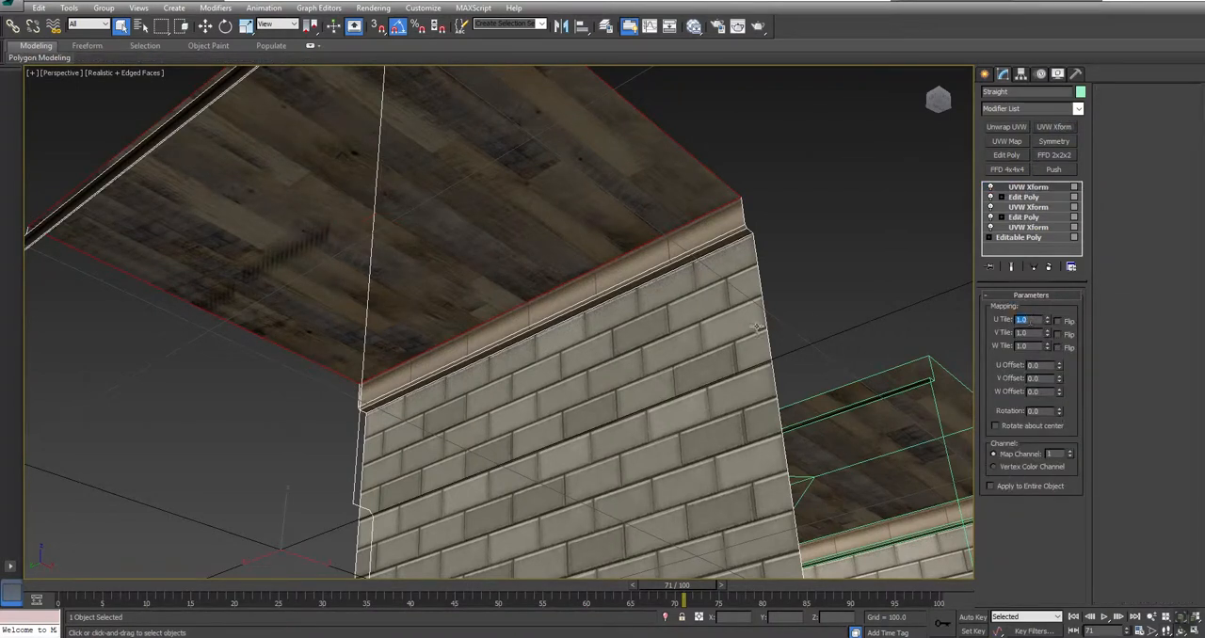
Step: Set the wooden ceiling texture's U Tile and V Tile to 1.5
text(1.5)
key(Return)
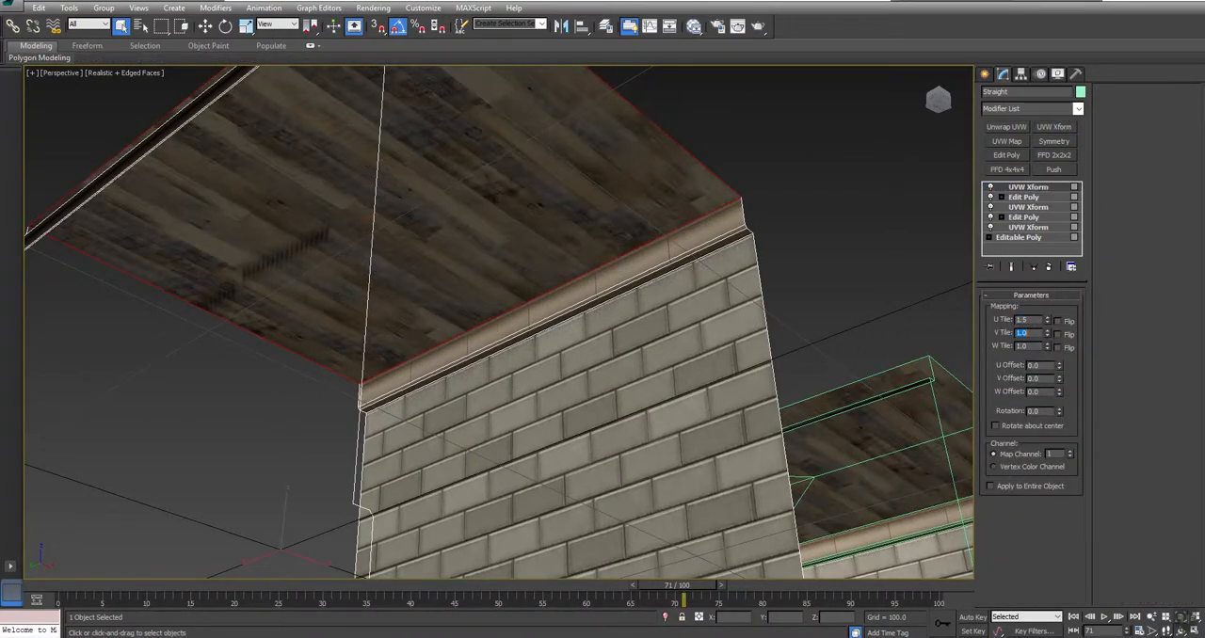
key(Return)
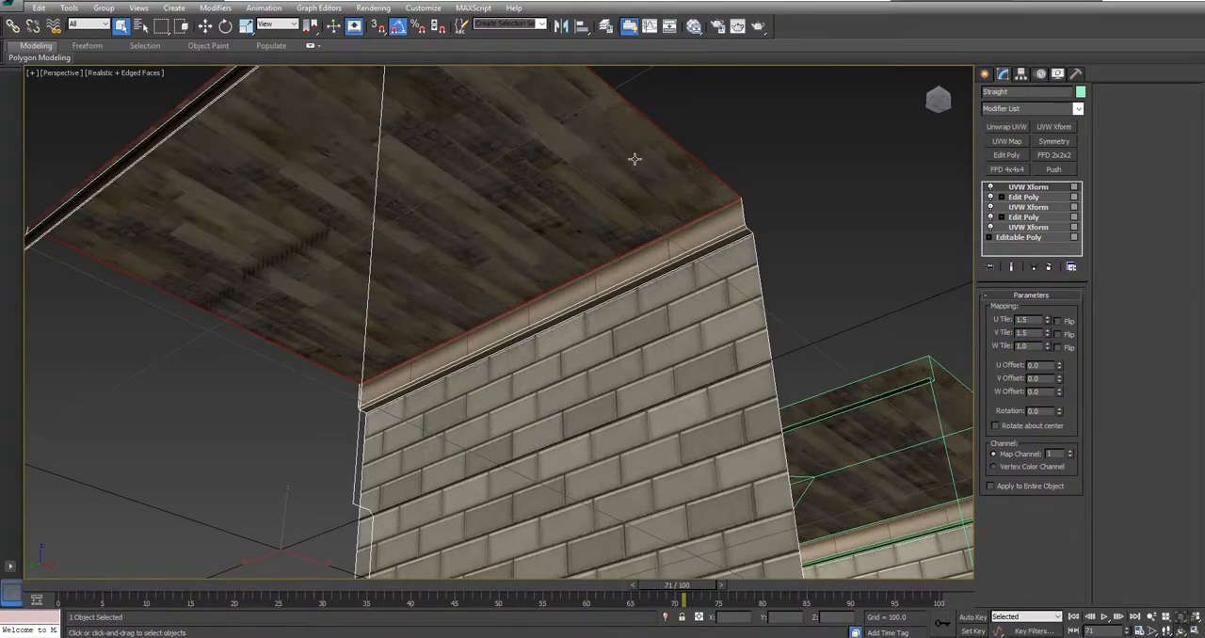
Step: Collapse the Straight piece's whole stack of Edit Poly and UVW Xform modifiers into its Editable Poly
scroll(633, 224, down, 5)
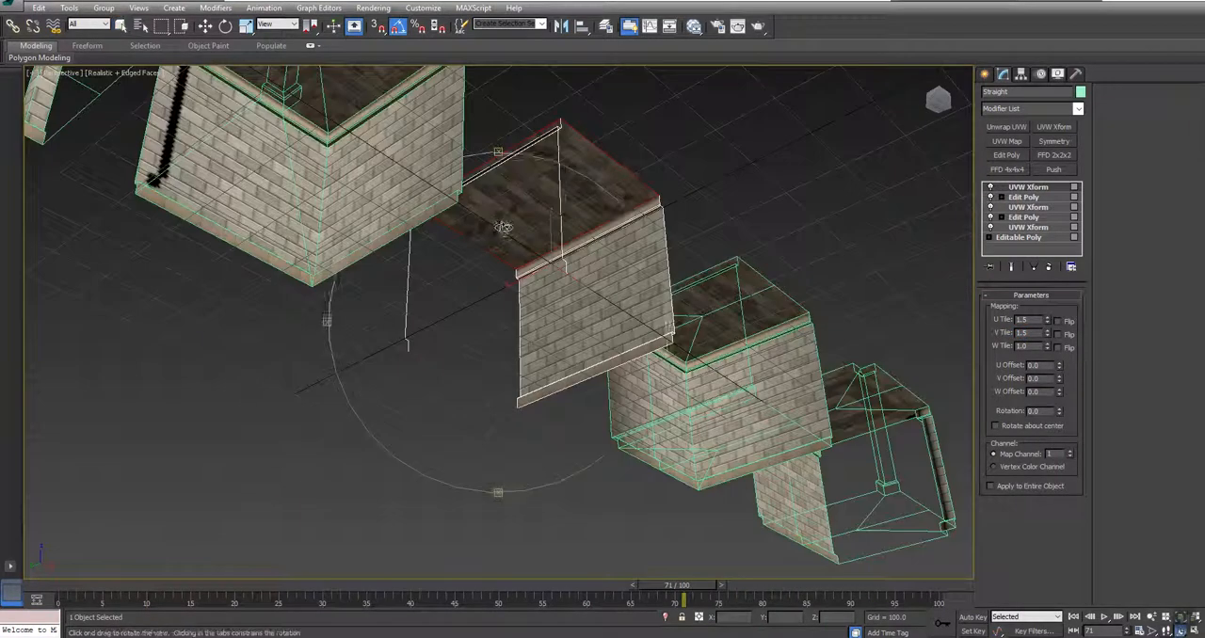
alt+middle_drag(623, 203, 483, 295)
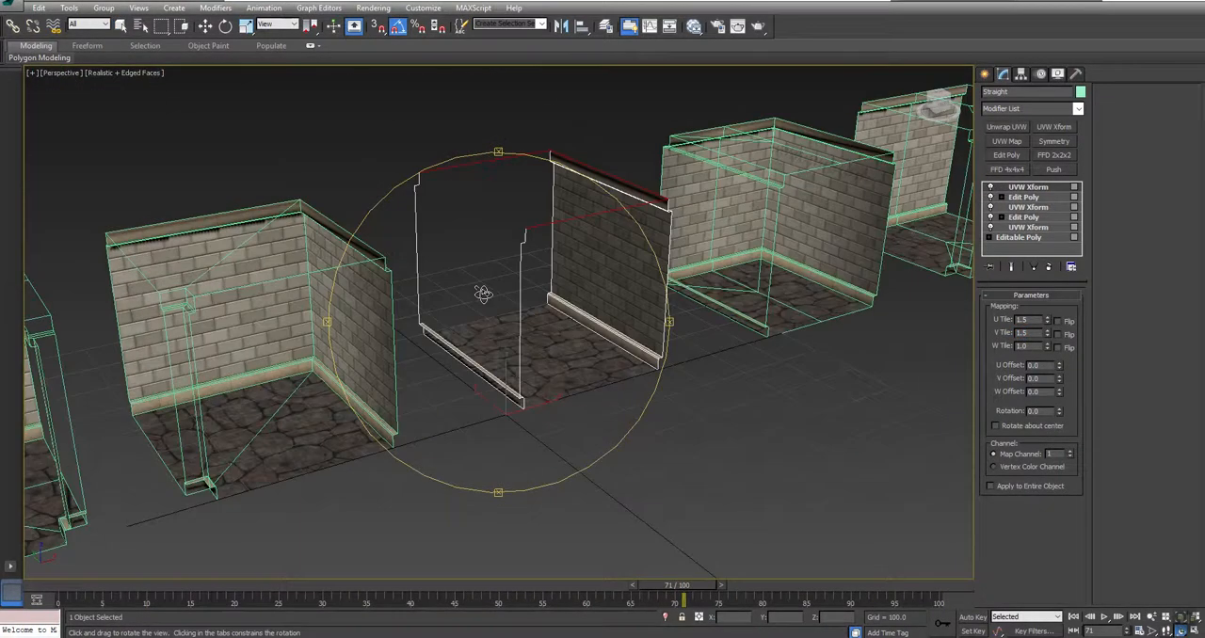
right_click(1018, 192)
click(1061, 301)
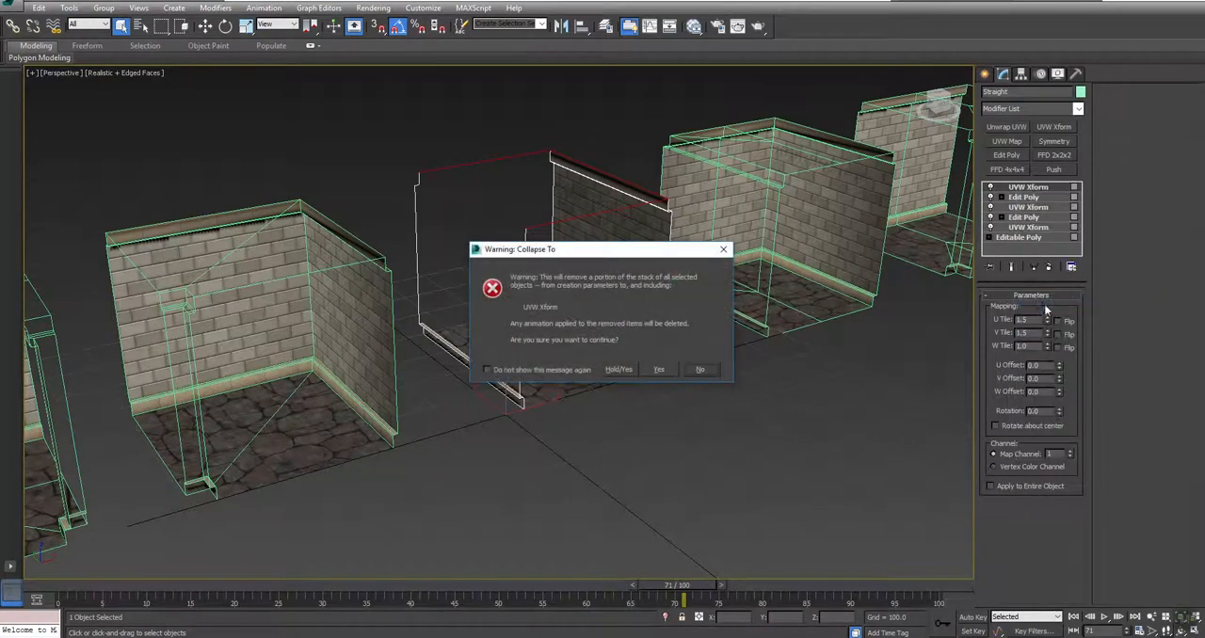
click(659, 370)
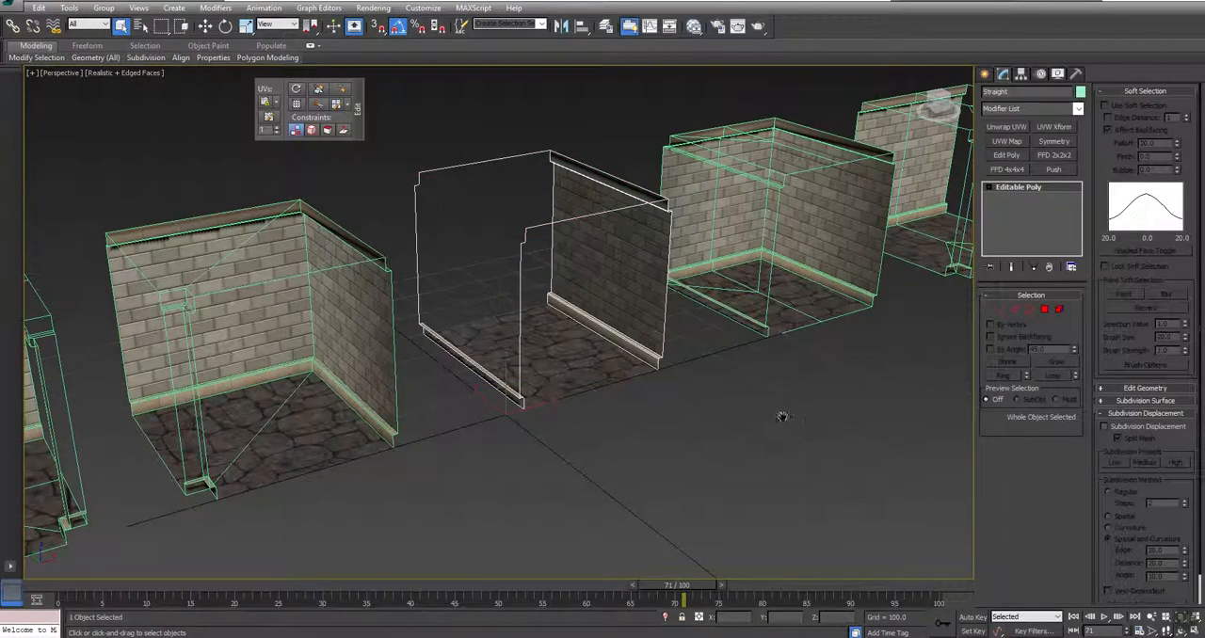
Step: Select all five modular room pieces and move them along X so they stack together at the world origin
scroll(734, 420, down, 5)
scroll(734, 417, up, 4)
middle_drag(766, 338, 755, 304)
drag(930, 154, 87, 507)
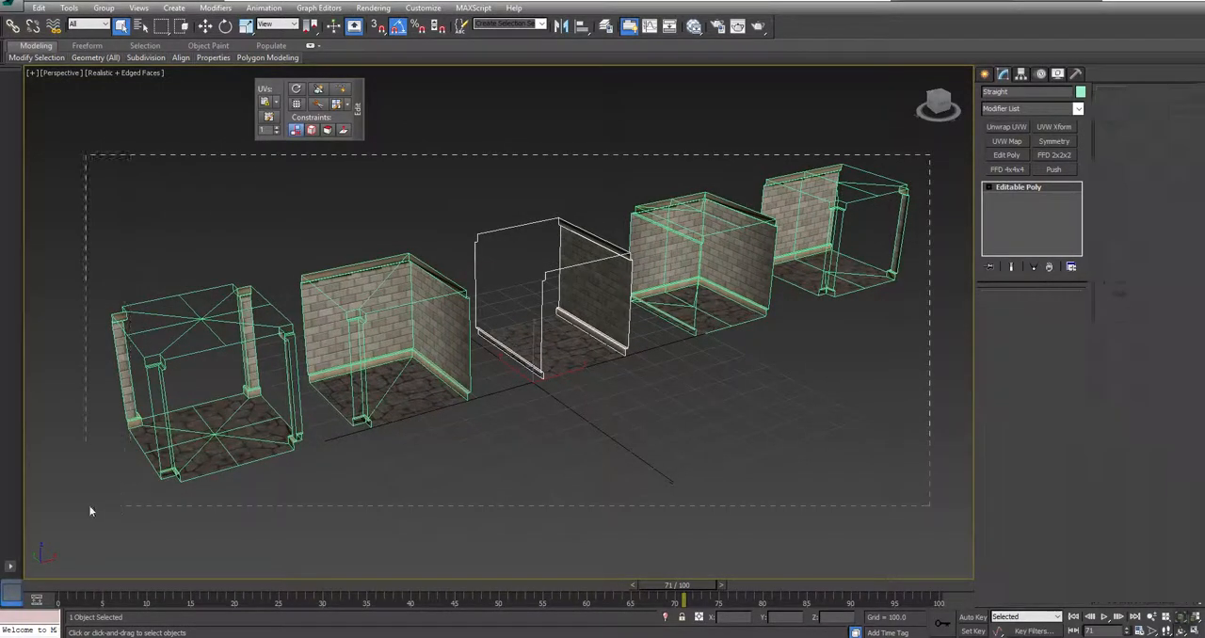
key(w)
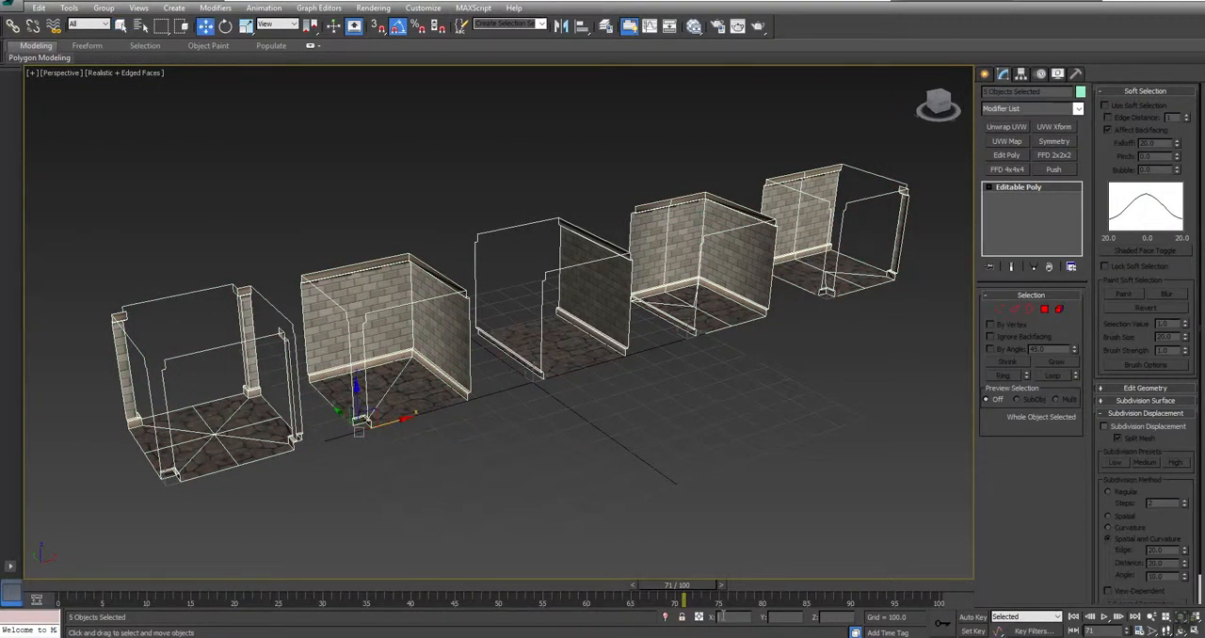
key(Return)
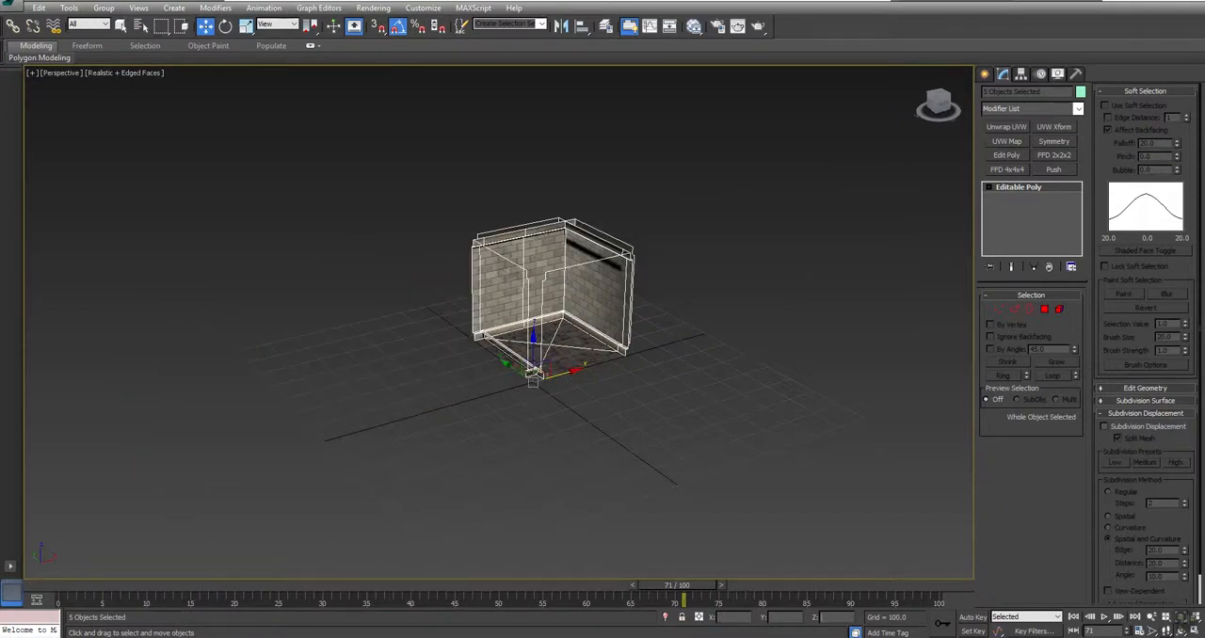
Step: Save the scene as an incremented version of Tutorial_Mod_Set_Basic_01 and deselect all room pieces
click(11, 8)
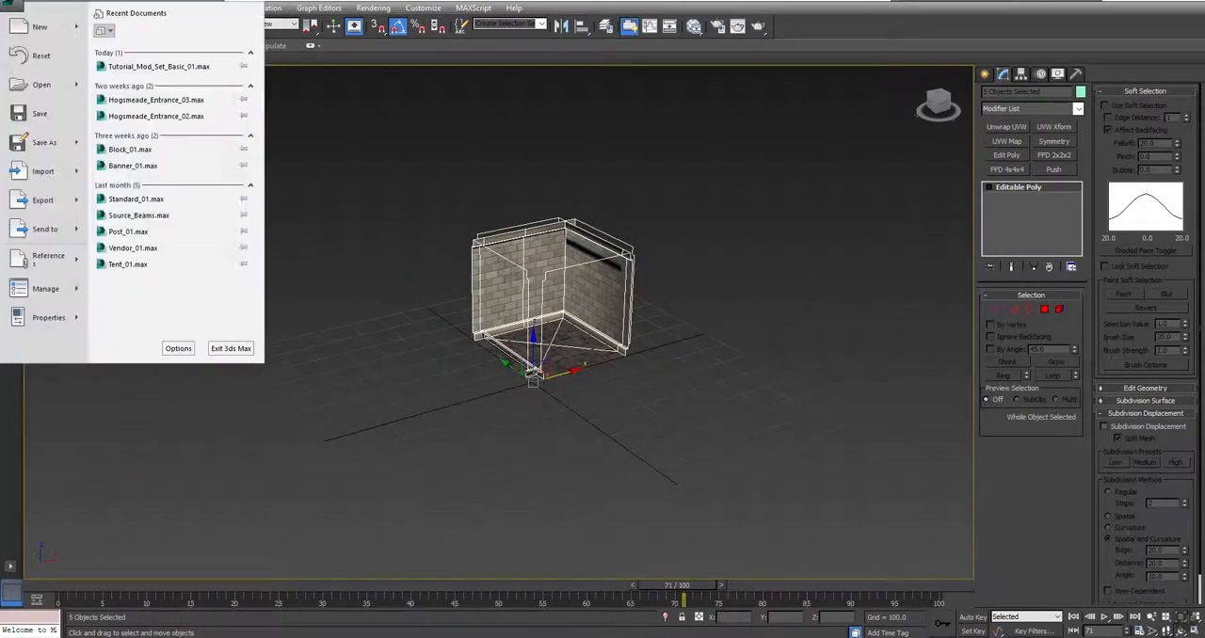
click(47, 142)
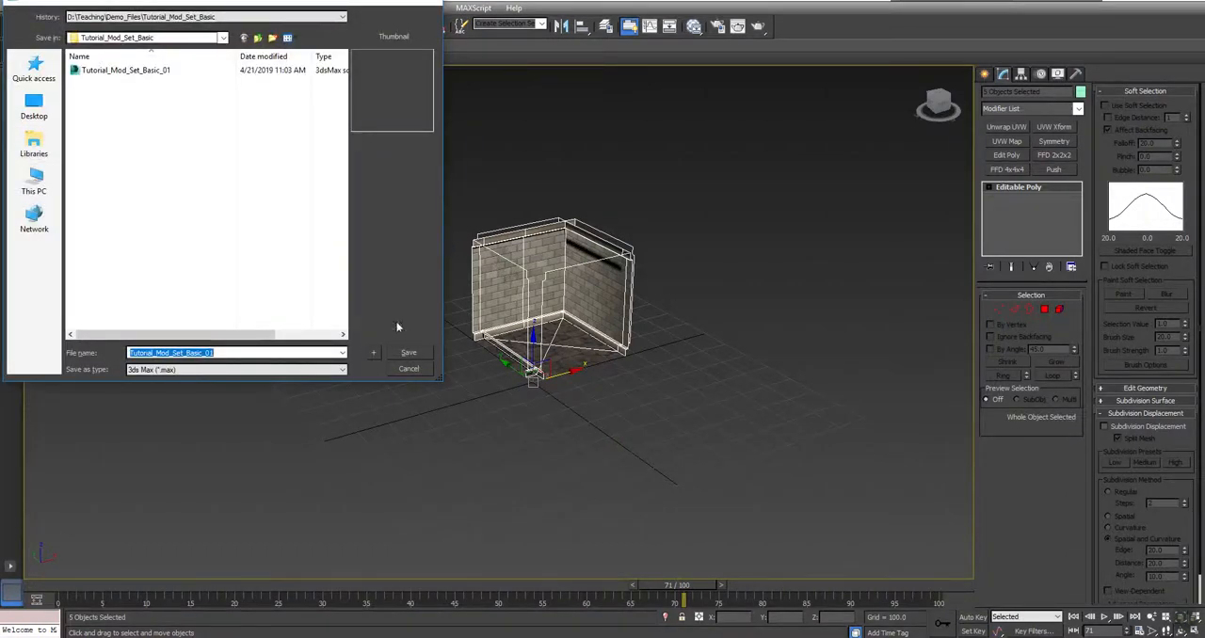
click(375, 355)
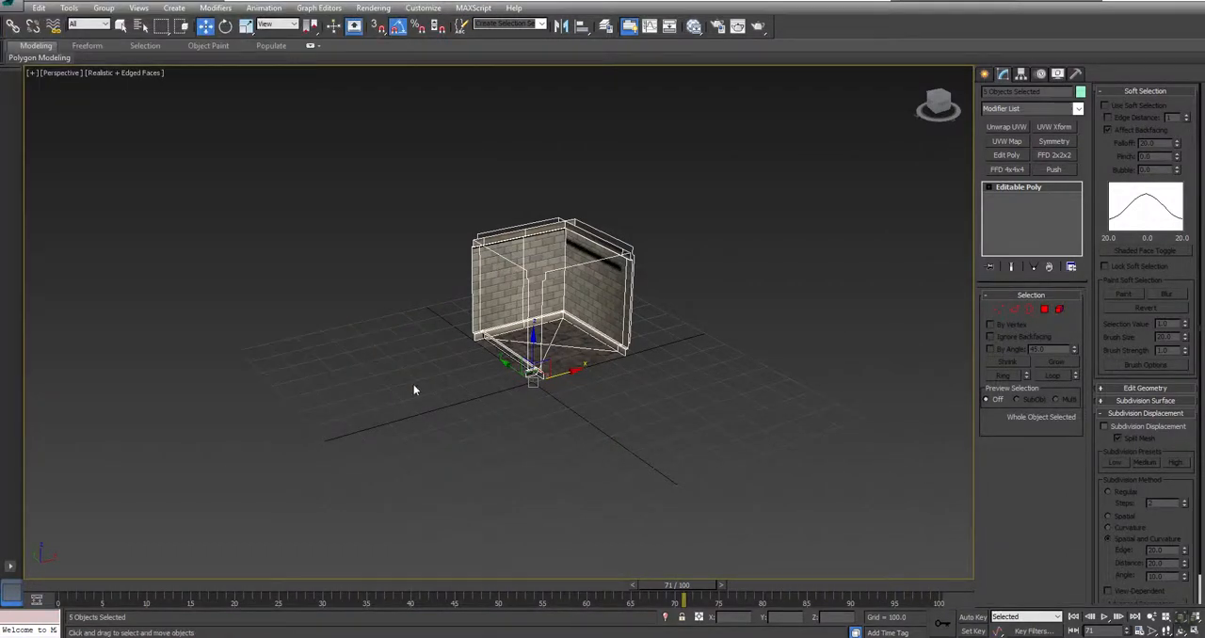
click(753, 337)
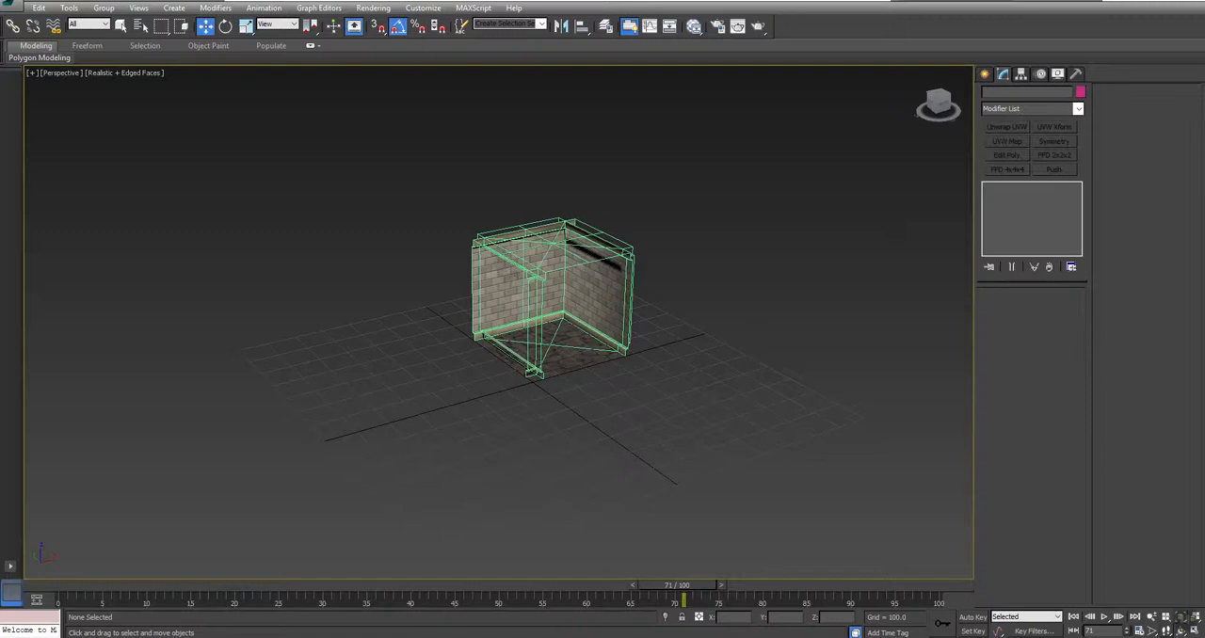